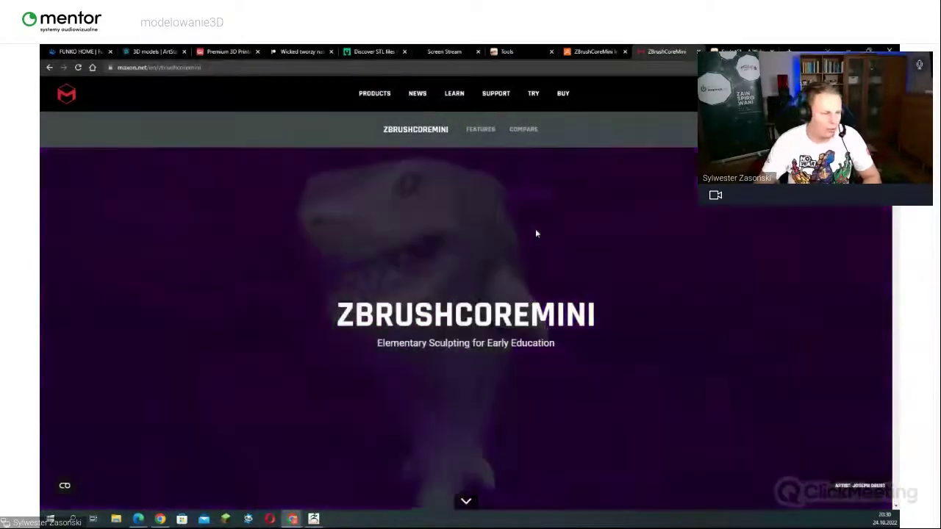
Review the ZBrushCoreMini product page, open its download request form without submitting it, and return to the product page
scroll(529, 248, "down", 5)
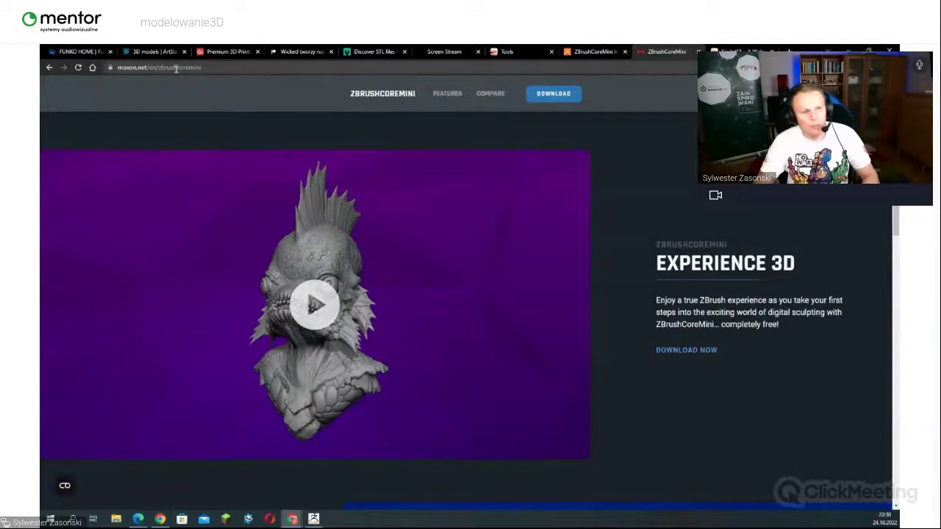
left_click(219, 67)
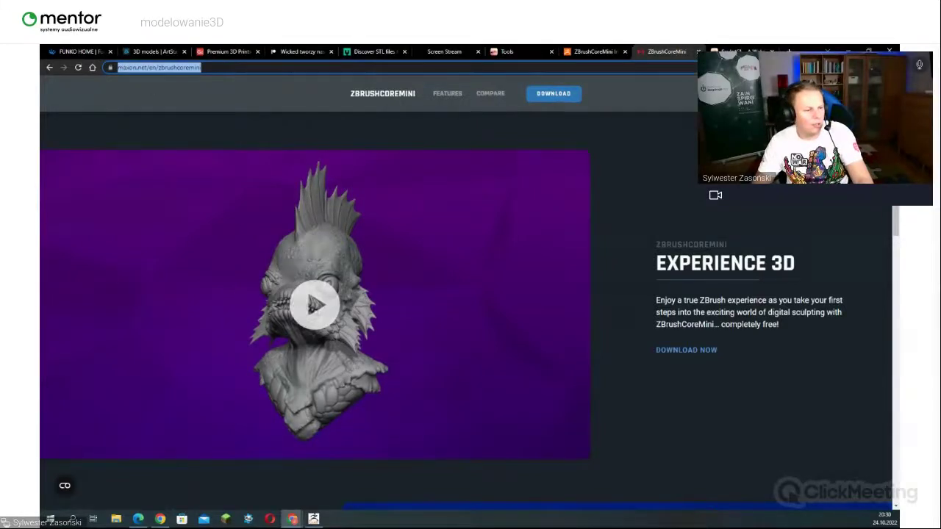
left_click(706, 351)
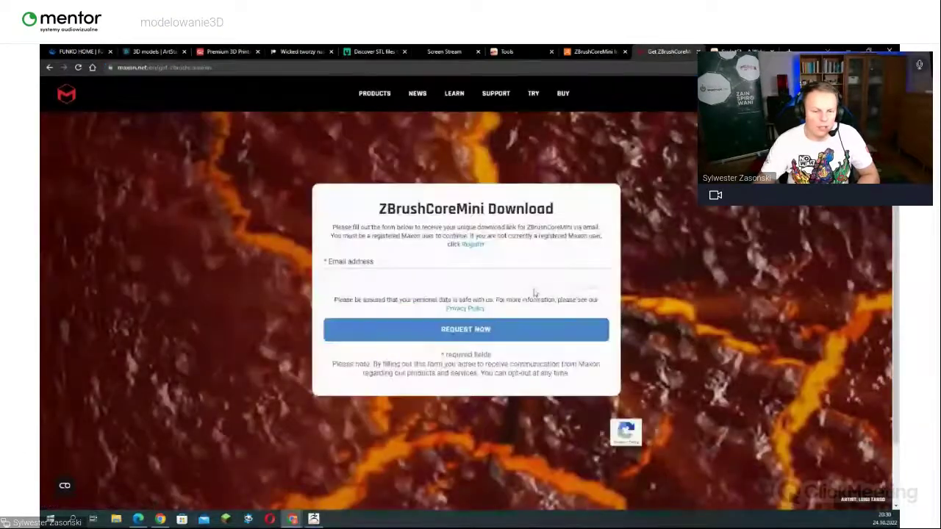
left_click(399, 276)
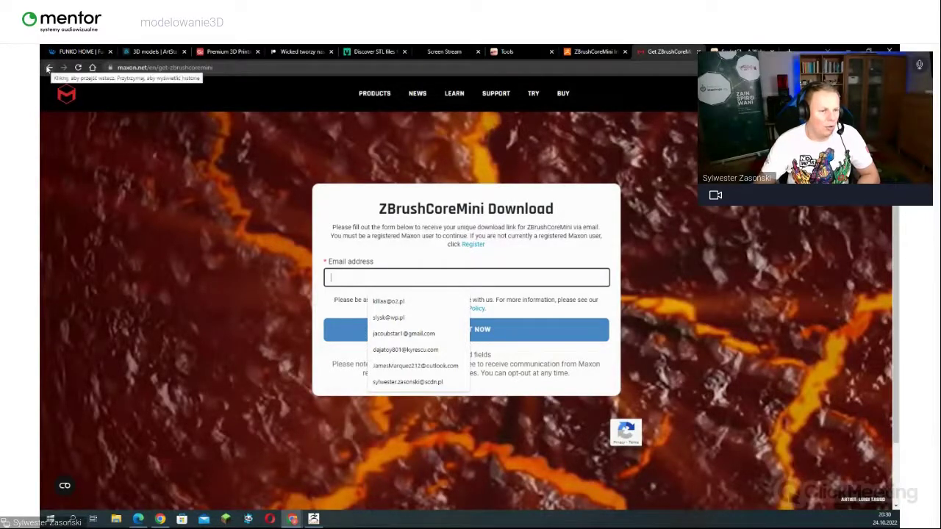
left_click(48, 68)
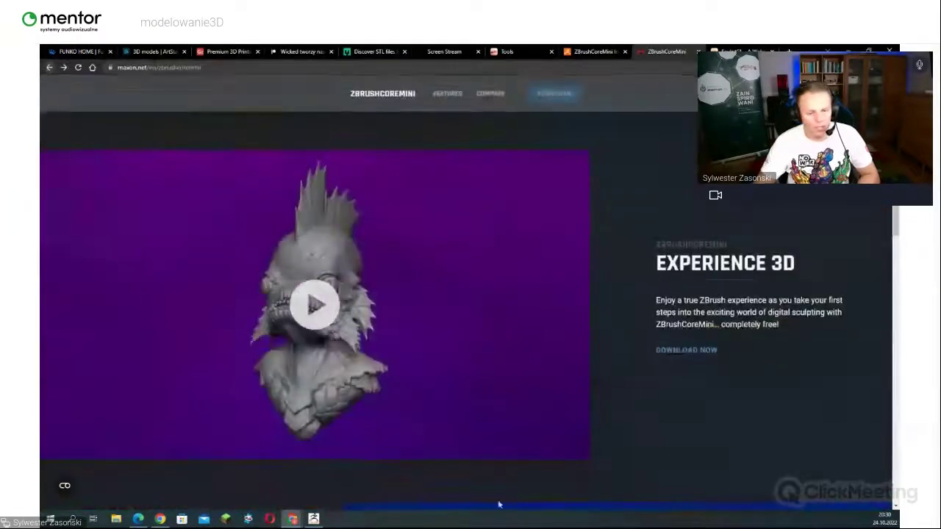
Switch to ZBrushCoreMini and create a new sphere mesh for sculpting
left_click(354, 489)
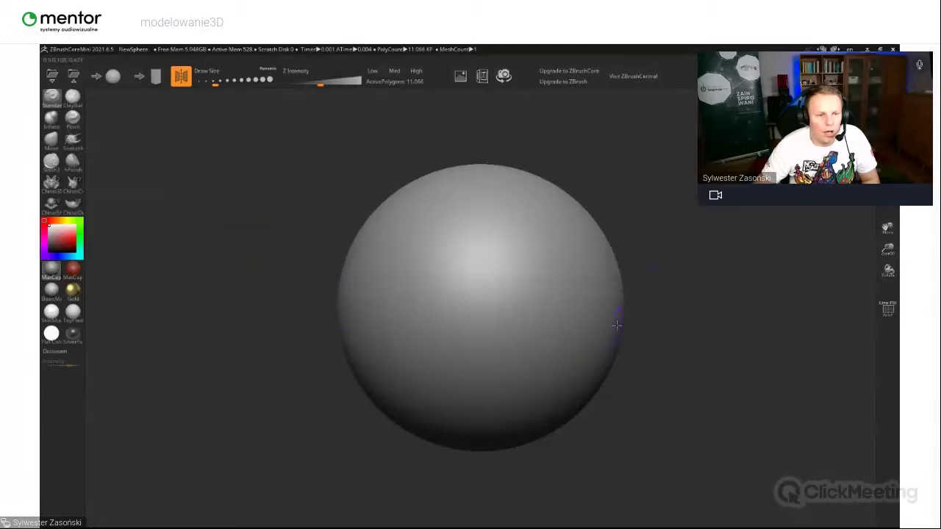
left_click(113, 79)
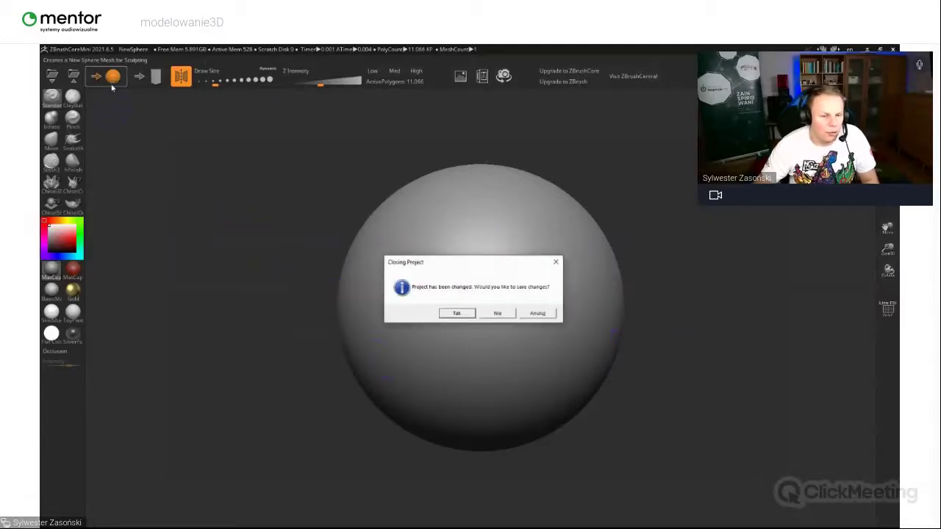
left_click(456, 313)
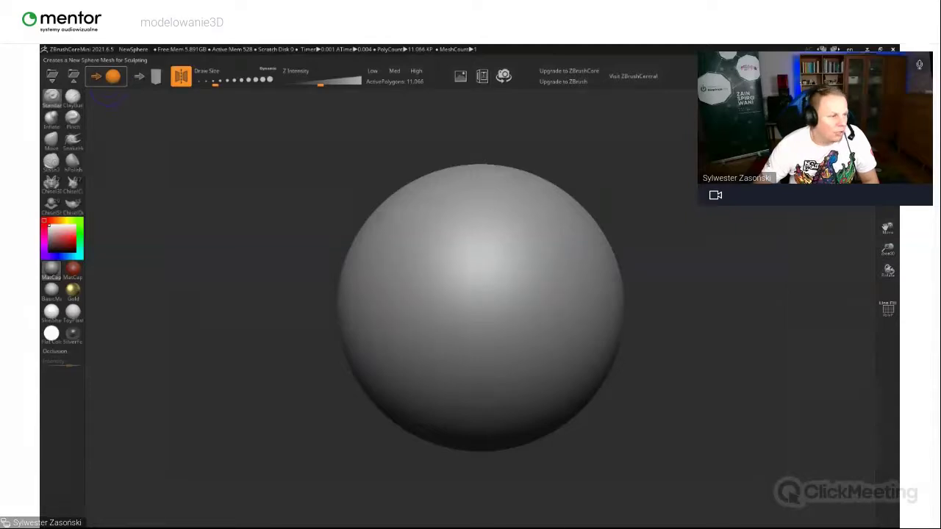
Create a new stone block mesh without saving the current project and view the block from another angle
left_click(140, 80)
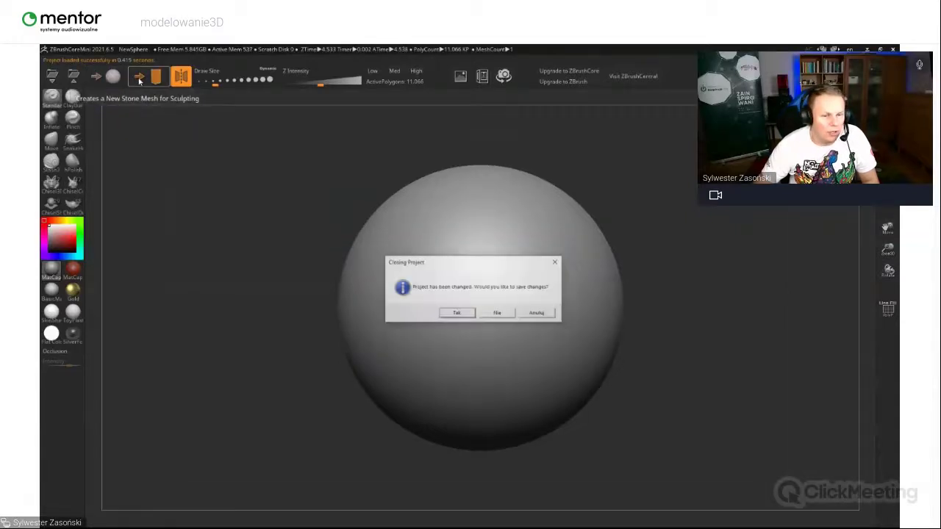
left_click(496, 314)
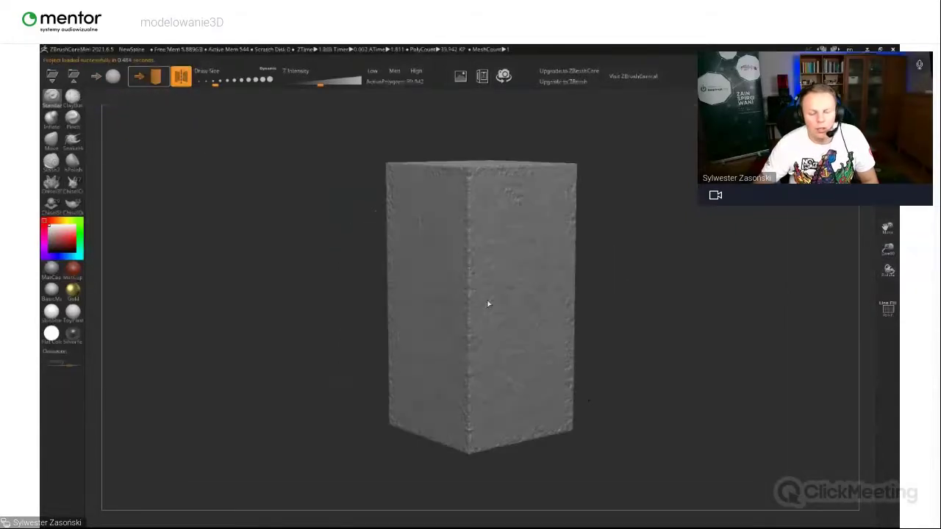
left_click_drag(657, 293, 532, 294)
left_click_drag(588, 309, 557, 297)
Replace the stone block with a new sphere mesh without saving, and turn off X symmetry
left_click(113, 76)
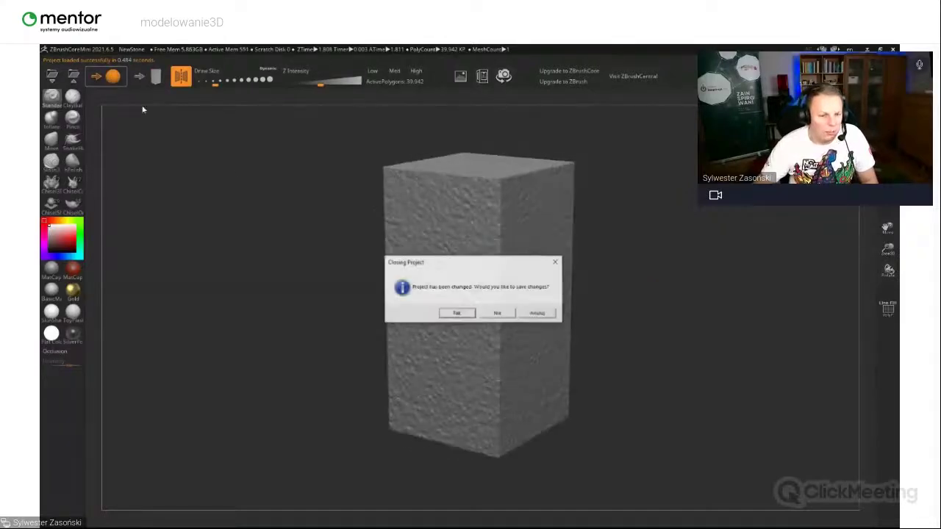
left_click(497, 314)
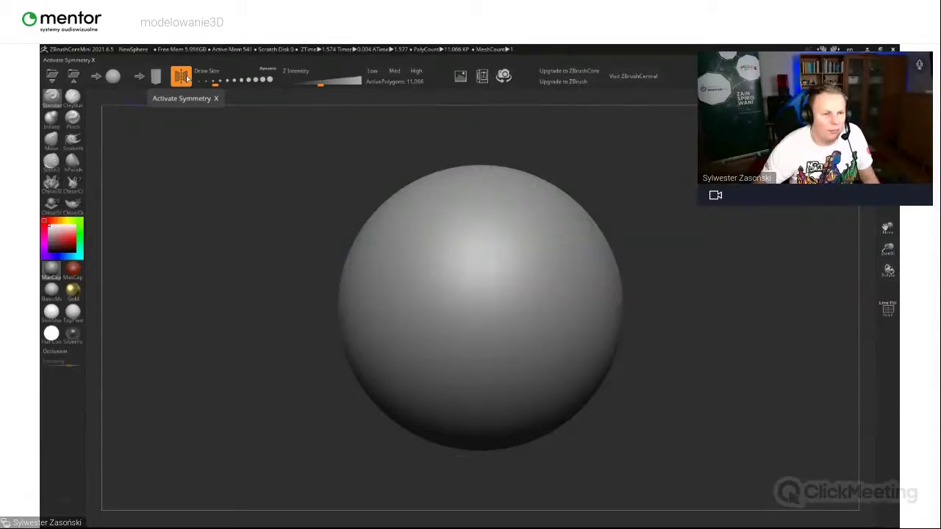
left_click(184, 77)
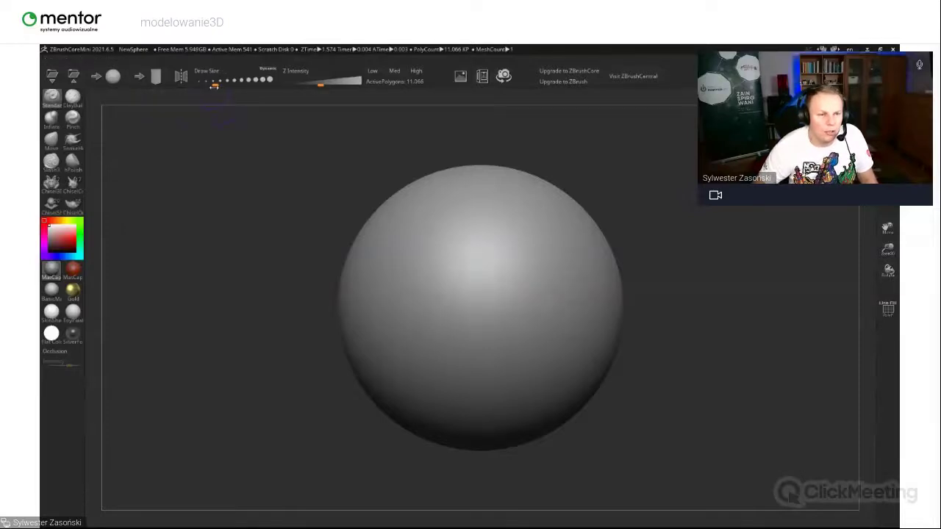
Try the Draw Size at 1000, set it back to about 80, and raise the Z Intensity slightly
left_click_drag(214, 83, 276, 84)
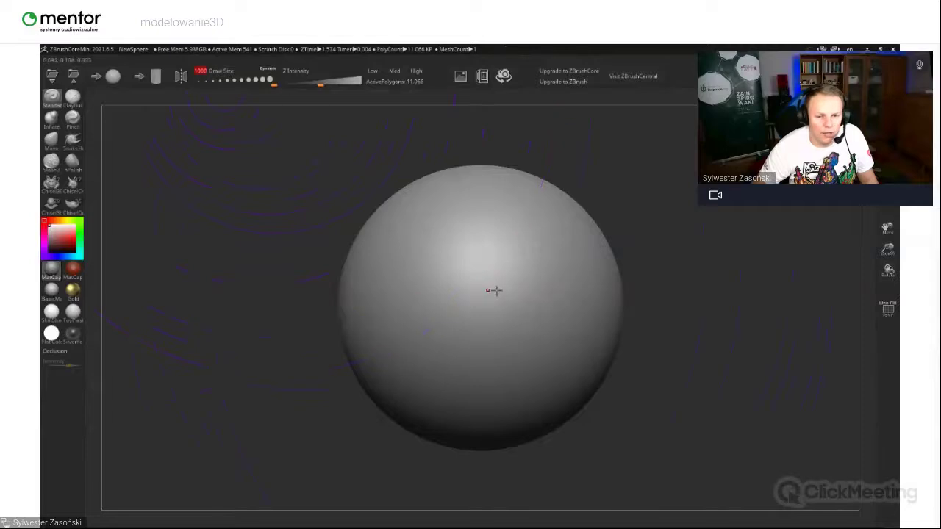
mouse_move(273, 84)
left_mouse_down()
mouse_move(206, 86)
mouse_move(217, 85)
left_mouse_up()
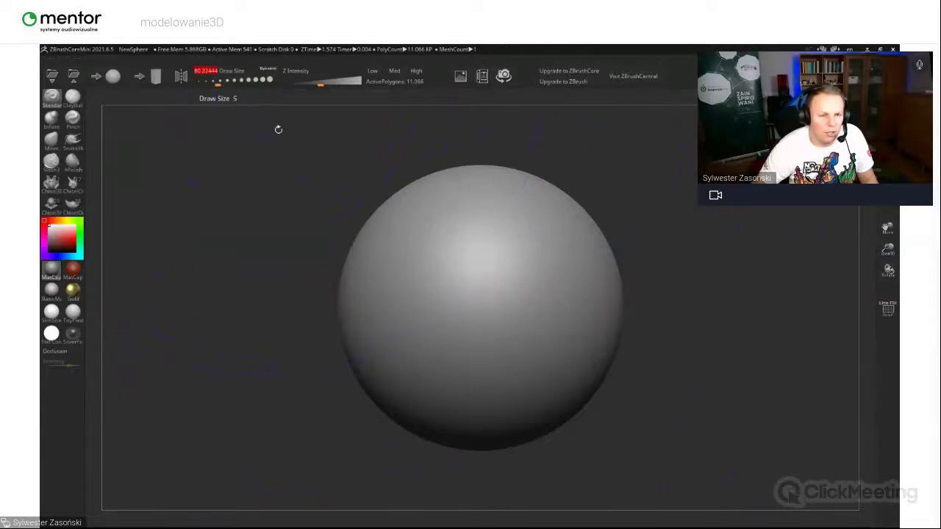
mouse_move(320, 84)
left_mouse_down()
mouse_move(361, 85)
mouse_move(334, 87)
left_mouse_up()
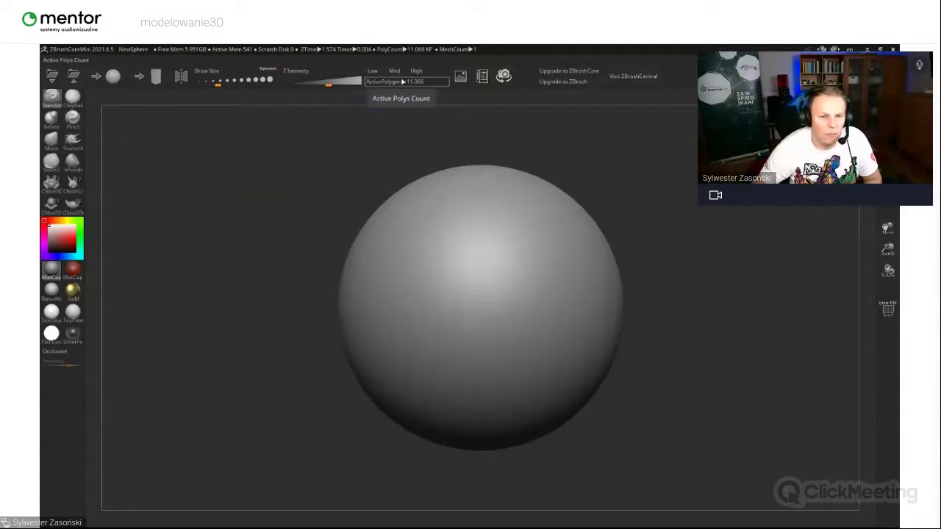
Try the High mesh reduction to 500k polygons, and check the file types for 3D-print export without saving
left_click(416, 73)
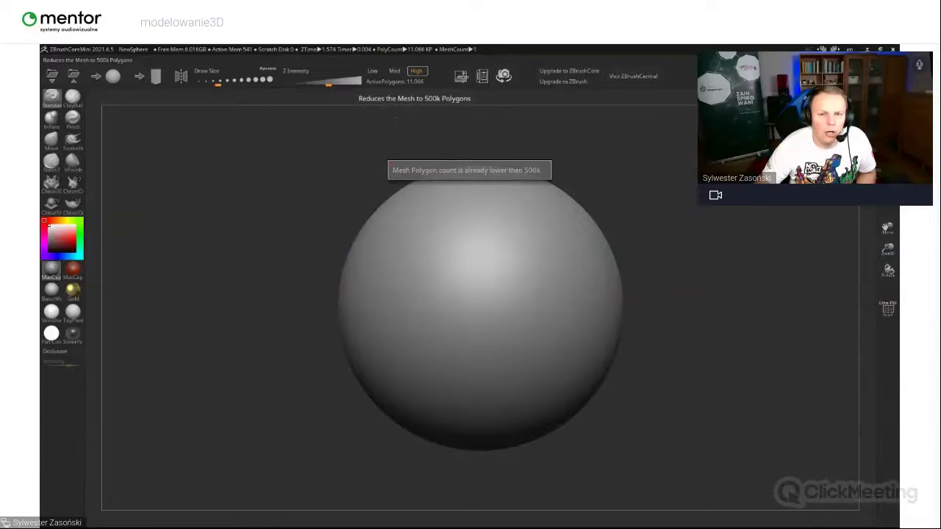
left_click(482, 77)
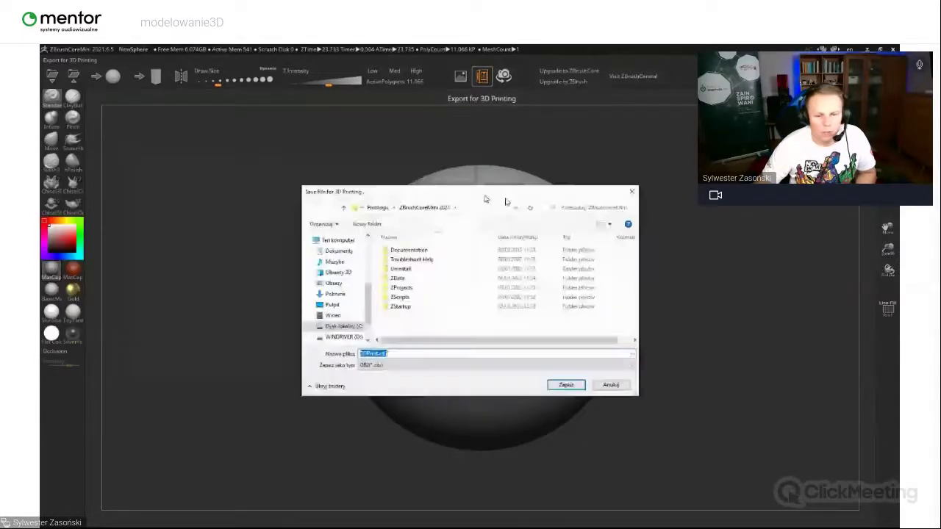
left_click(539, 303)
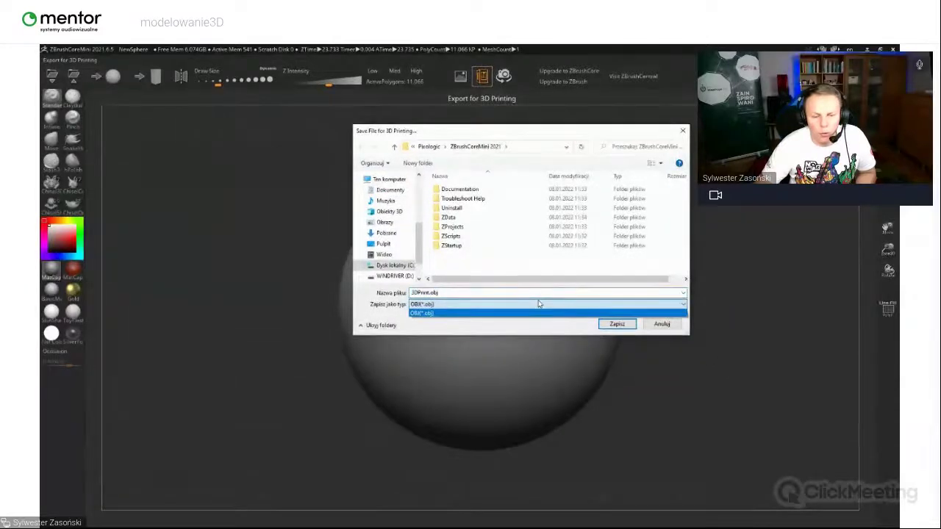
left_click(545, 307)
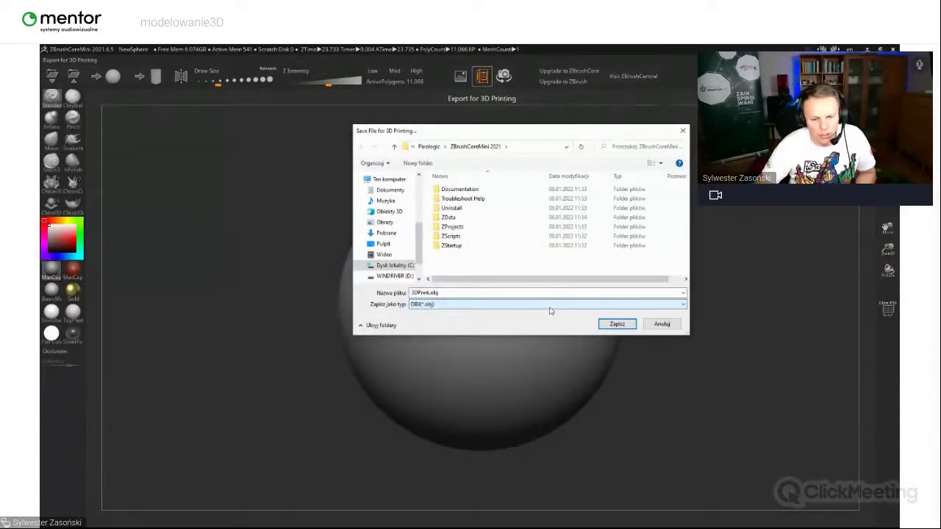
left_click(663, 325)
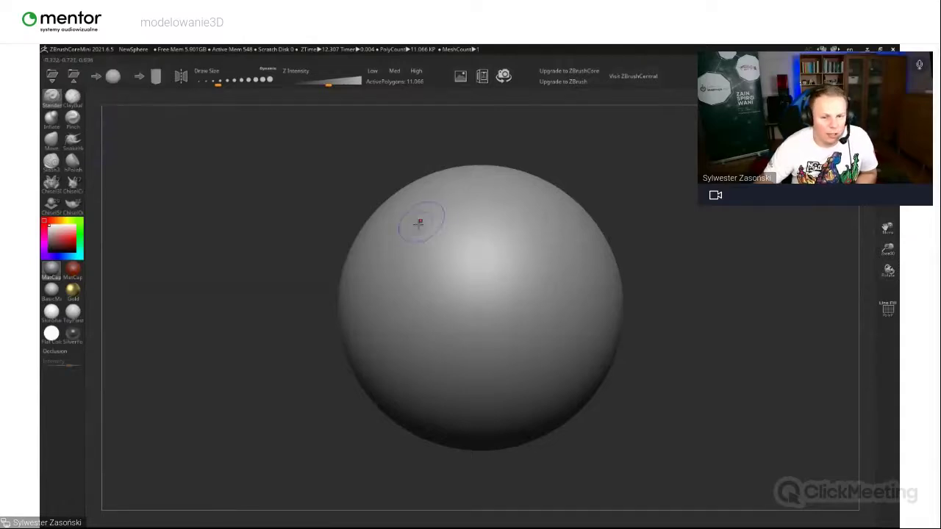
Raise the Z Intensity and sculpt a thick horizontal ridge across the sphere's lower front with the Standard brush
left_click_drag(301, 86, 345, 86)
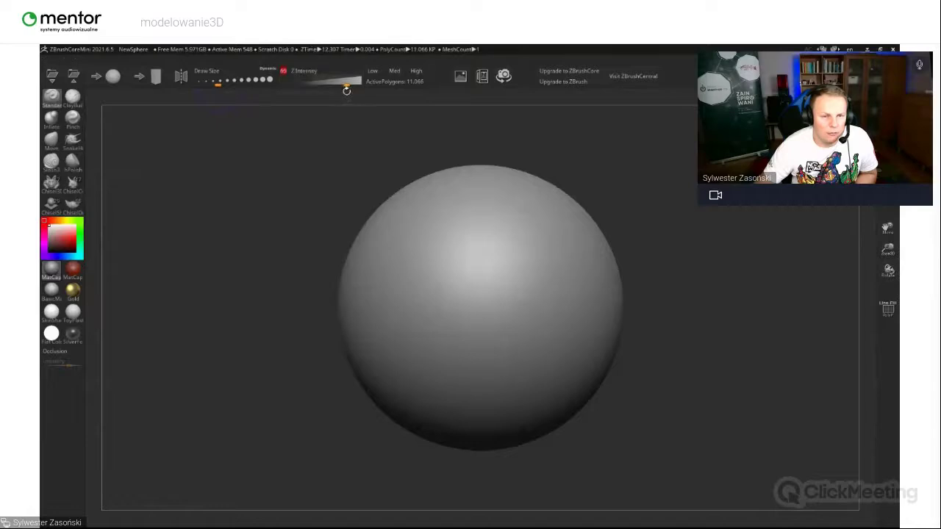
mouse_move(403, 356)
left_mouse_down()
mouse_move(541, 366)
mouse_move(560, 347)
left_mouse_up()
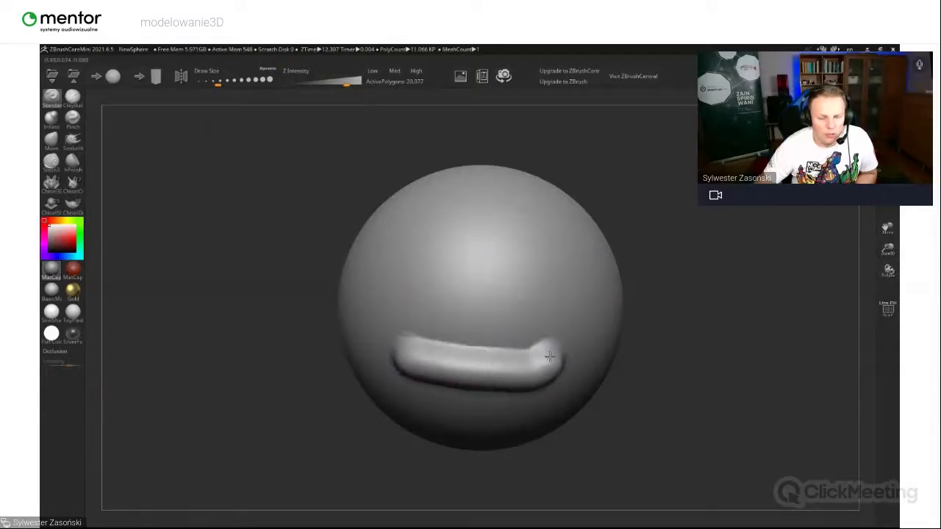
mouse_move(406, 360)
left_mouse_down()
mouse_move(394, 336)
mouse_move(492, 369)
mouse_move(544, 363)
mouse_move(401, 355)
left_mouse_up()
Lower the Z Intensity and sculpt a faint horizontal ridge above the thick one
left_click_drag(346, 82, 306, 84)
mouse_move(410, 300)
left_mouse_down()
mouse_move(500, 316)
mouse_move(556, 311)
mouse_move(392, 293)
left_mouse_up()
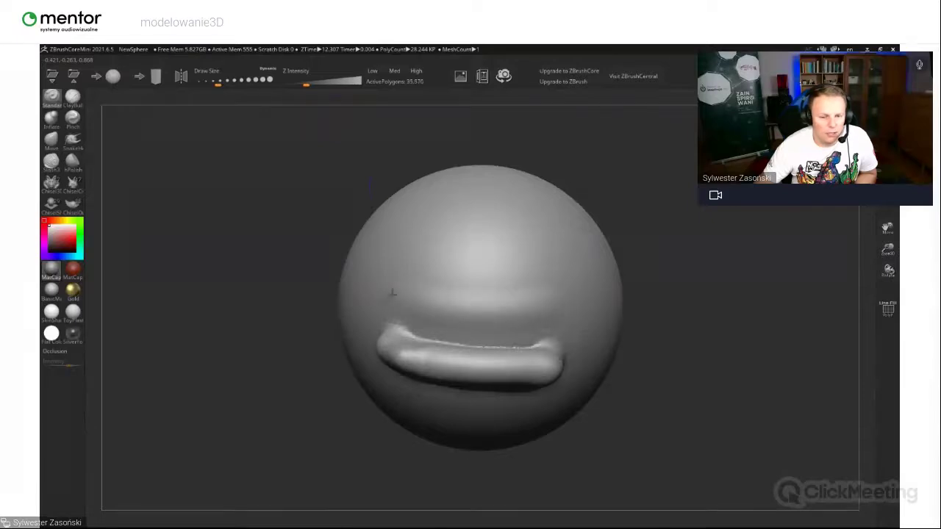
left_click_drag(691, 312, 710, 301)
Sculpt an arch-shaped raised strip on the sphere's upper front with the ClayBuildup brush
left_click_drag(219, 83, 247, 84)
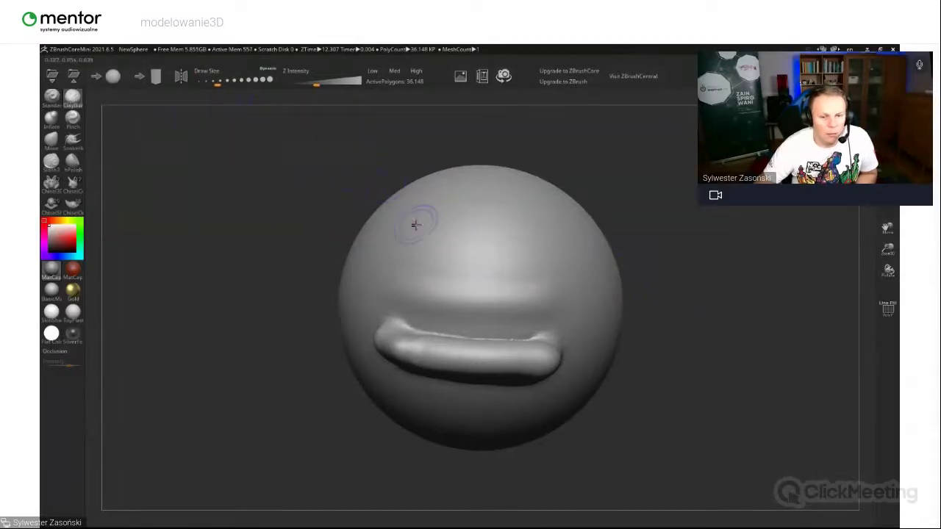
mouse_move(408, 234)
left_mouse_down()
mouse_move(453, 201)
mouse_move(503, 206)
mouse_move(524, 227)
mouse_move(523, 240)
left_mouse_up()
left_click_drag(412, 230, 411, 239)
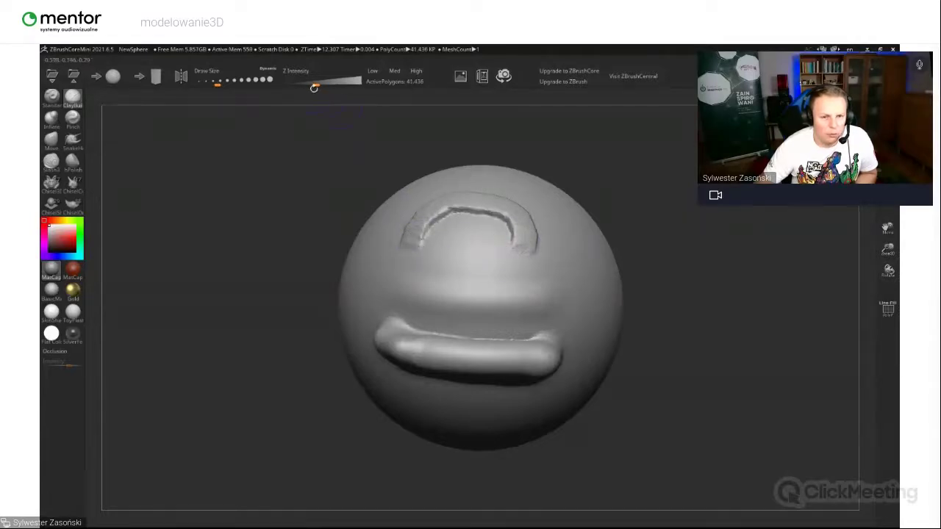
Sculpt a rough horizontal band beneath the arch with Z Intensity at 88, and lower the intensity to 13
left_click_drag(314, 87, 354, 86)
left_click_drag(422, 278, 518, 278)
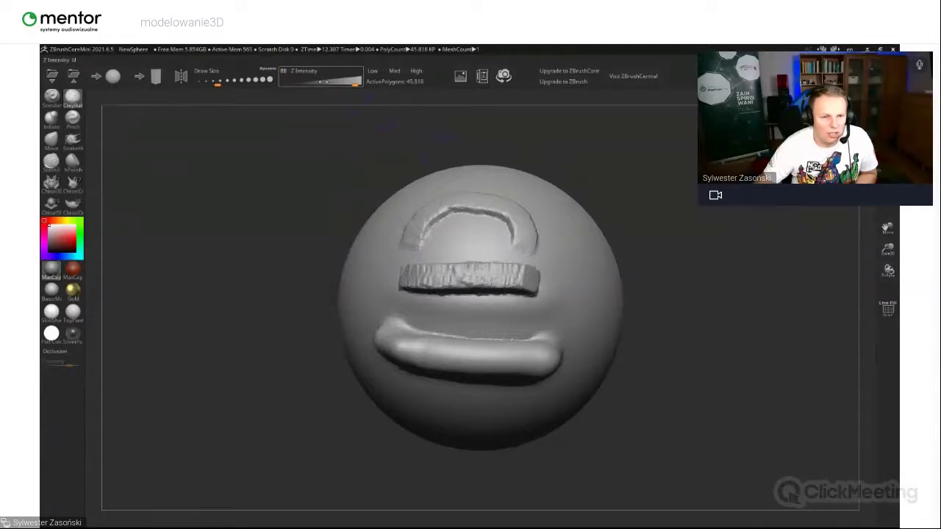
left_click_drag(356, 86, 309, 86)
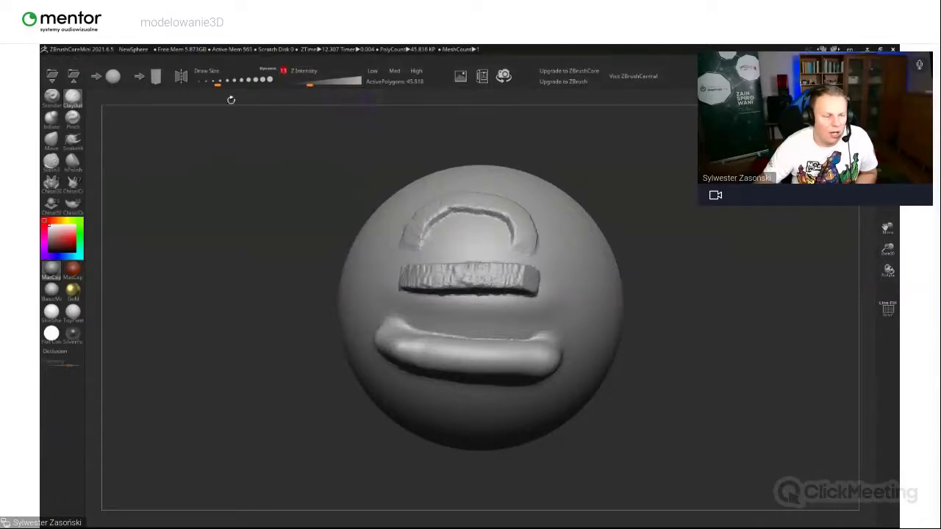
Inflate the sphere's front and its upper part with the Inflate brush at a very large Draw Size
left_click(51, 119)
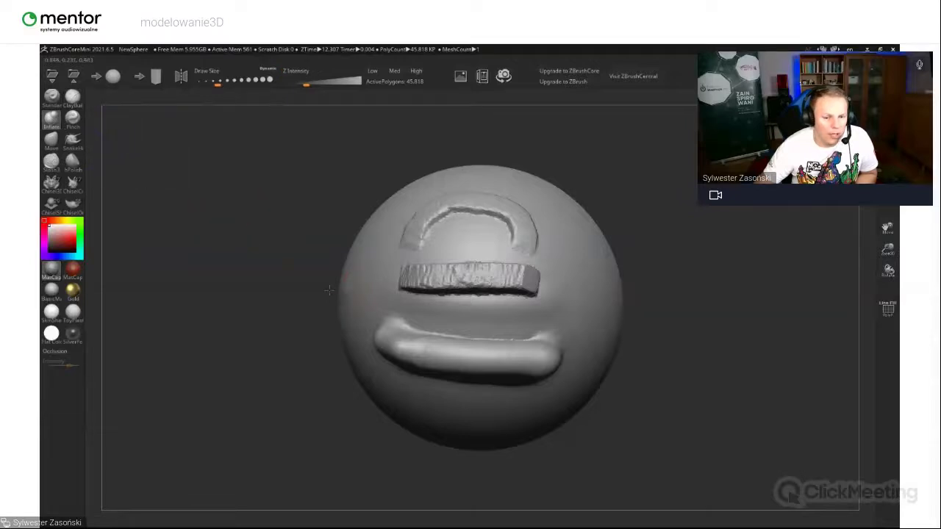
left_click_drag(219, 83, 266, 86)
left_click_drag(353, 294, 624, 288)
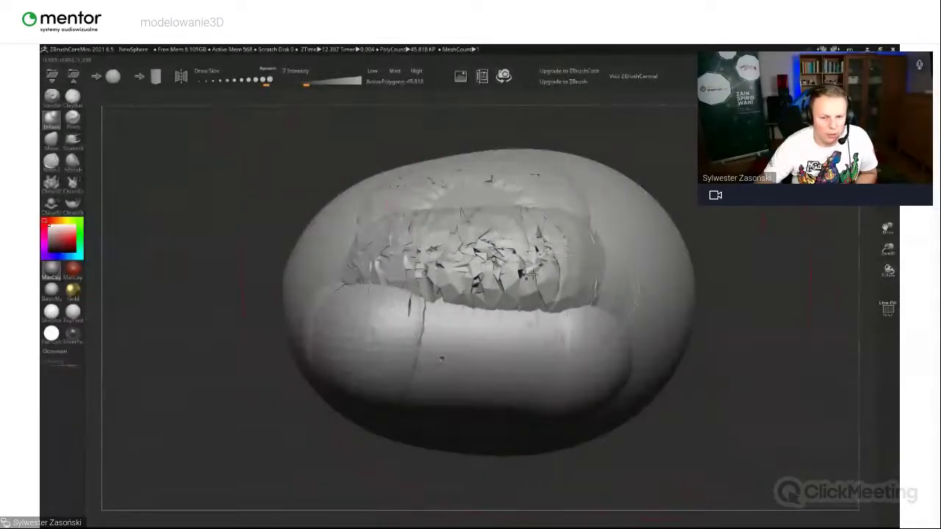
mouse_move(457, 213)
left_mouse_down()
mouse_move(544, 221)
mouse_move(485, 199)
left_mouse_up()
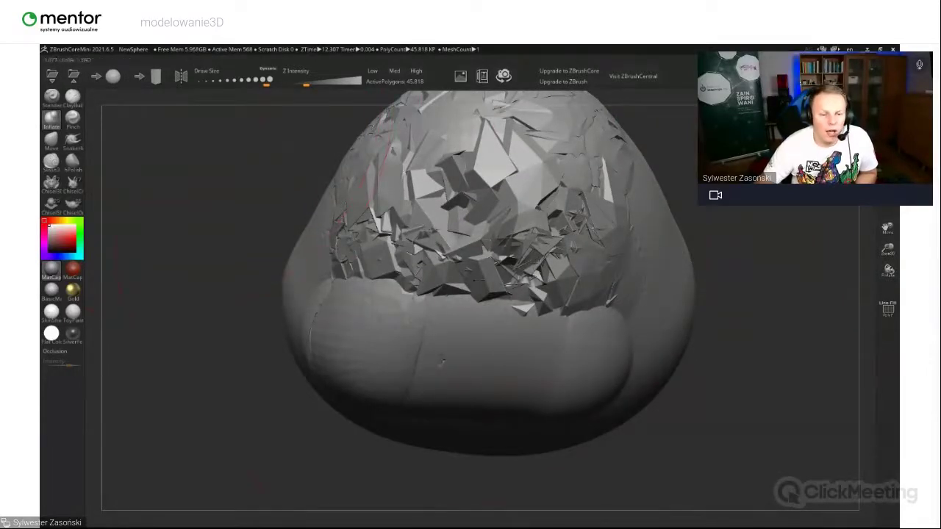
Pull the jagged upper front of the mesh together with the Pinch brush at the very large Draw Size
left_click(73, 118)
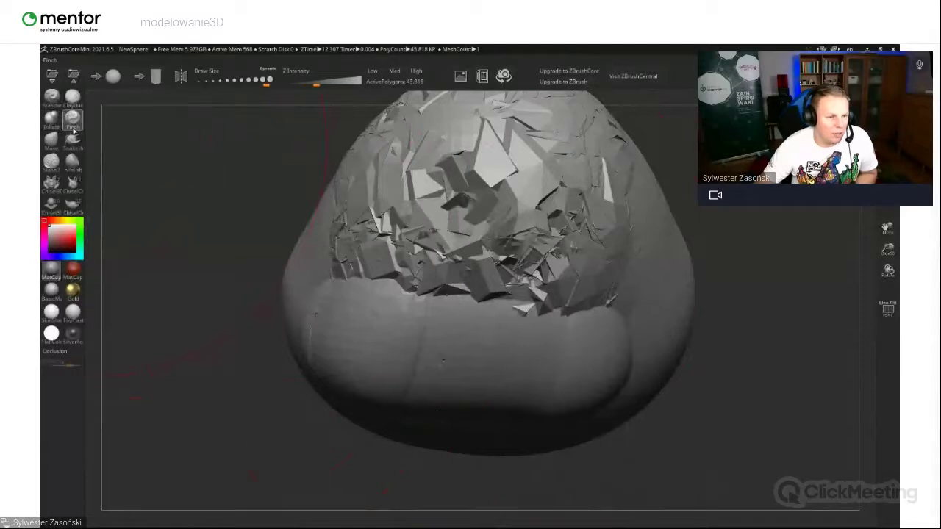
mouse_move(478, 213)
left_mouse_down()
mouse_move(411, 317)
mouse_move(470, 279)
mouse_move(434, 191)
left_mouse_up()
Test the ClayBuildup brush at a small Draw Size on the mesh's lower front side and smooth the area
left_click_drag(267, 82, 196, 81)
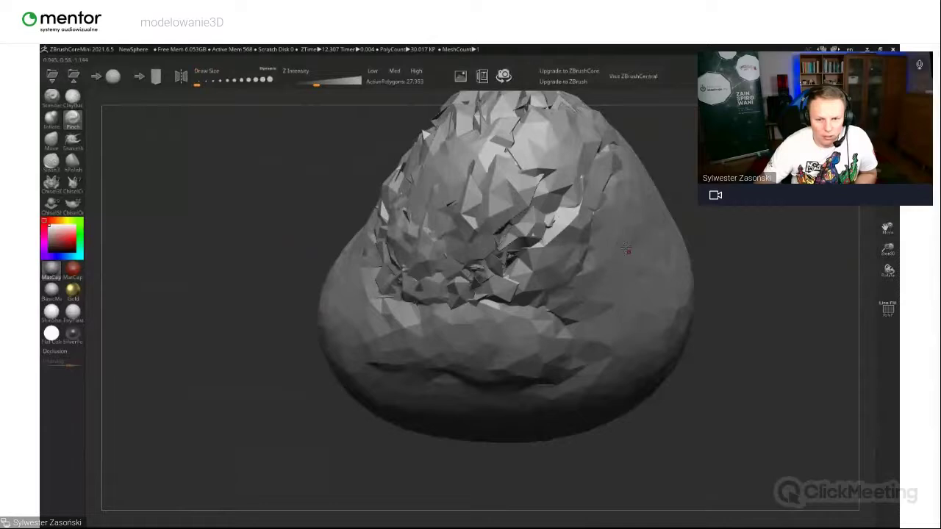
left_click_drag(198, 81, 211, 81)
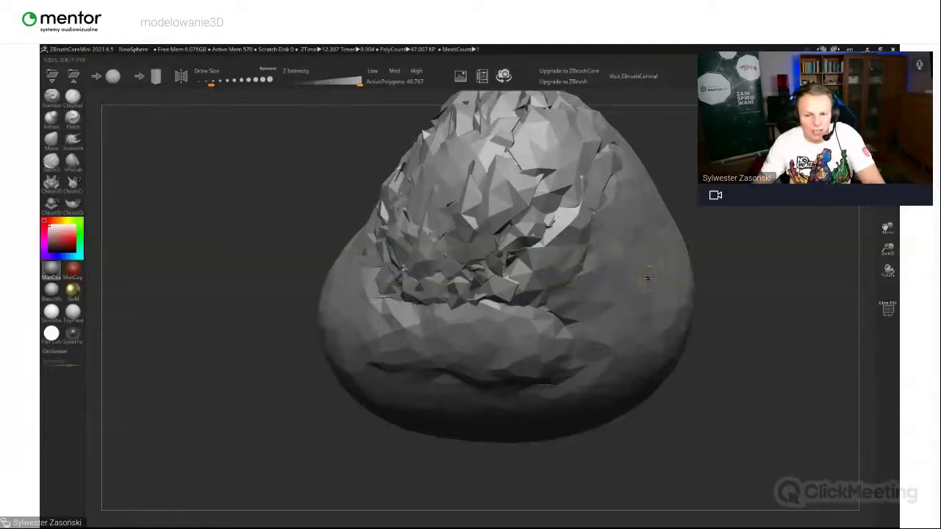
left_click(70, 98)
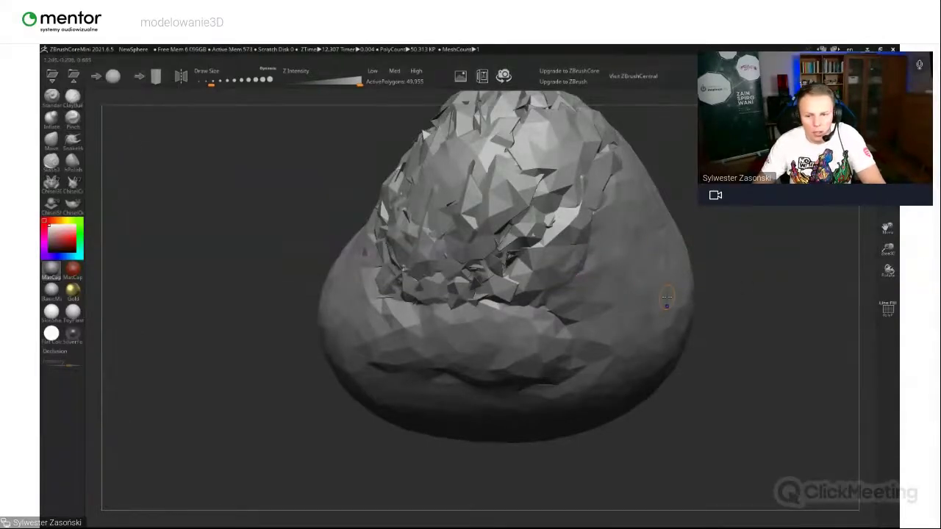
mouse_move(621, 323)
left_mouse_down("shift")
mouse_move(577, 404)
mouse_move(578, 389)
left_mouse_up("shift")
Start a new sphere without saving changes, and sculpt a raised horizontal ClayBuildup strip with a soft band beneath it across the front
left_click(112, 75)
left_click(498, 314)
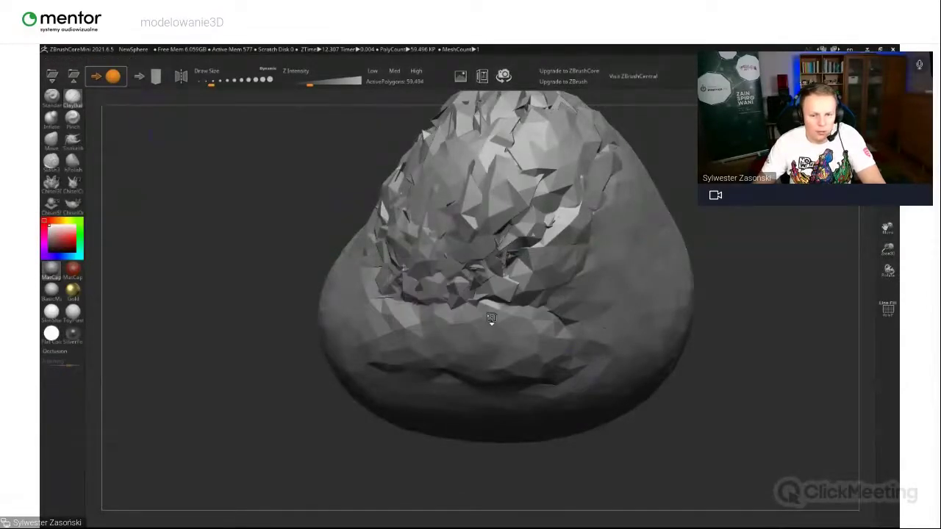
left_click_drag(395, 297, 565, 299)
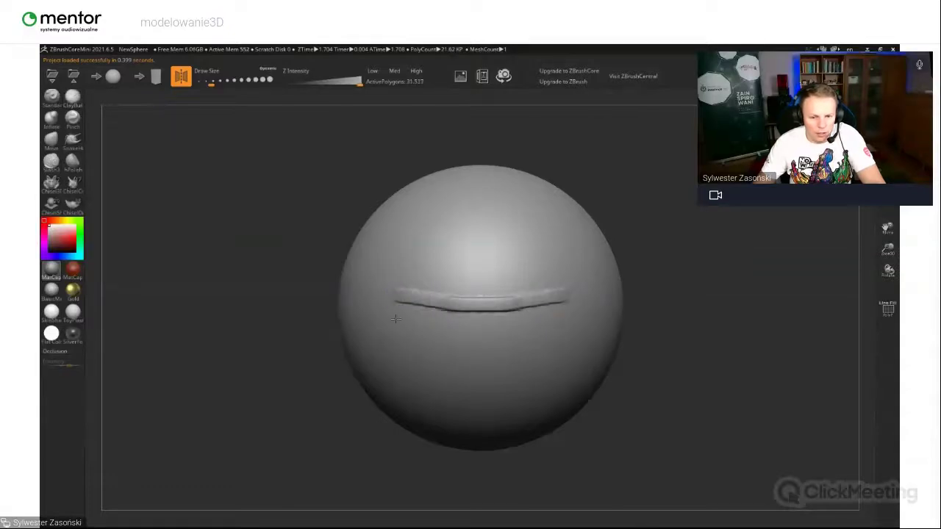
mouse_move(549, 324)
right_mouse_down()
mouse_move(493, 327)
mouse_move(545, 324)
right_mouse_up()
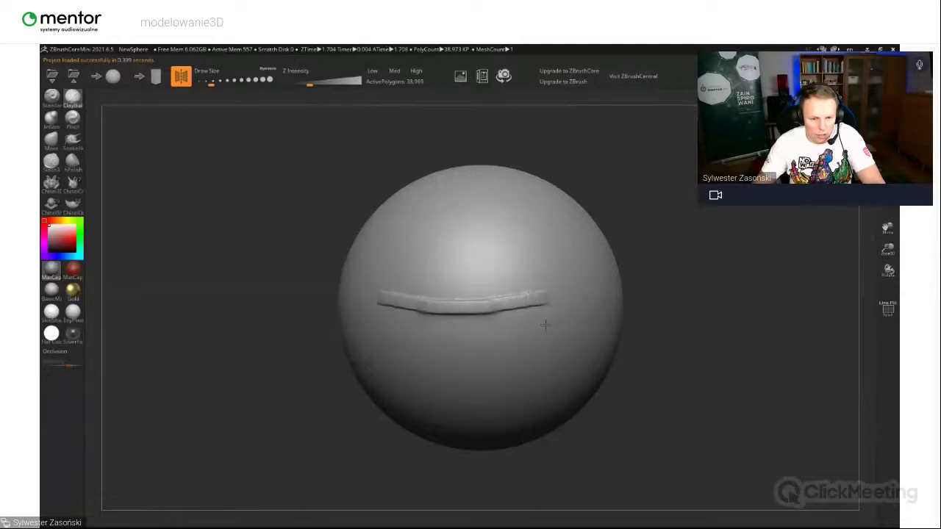
left_click_drag(391, 331, 528, 338)
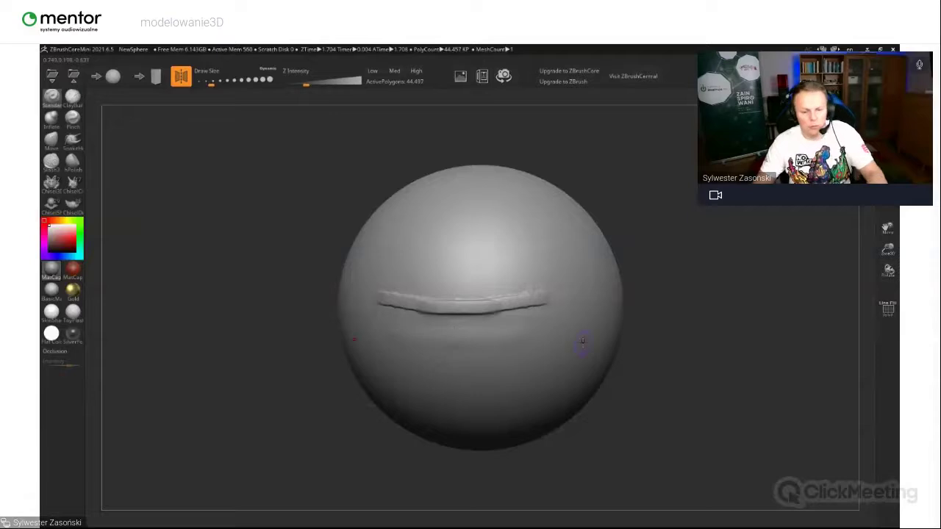
key("ctrl+z")
left_click_drag(448, 287, 604, 293)
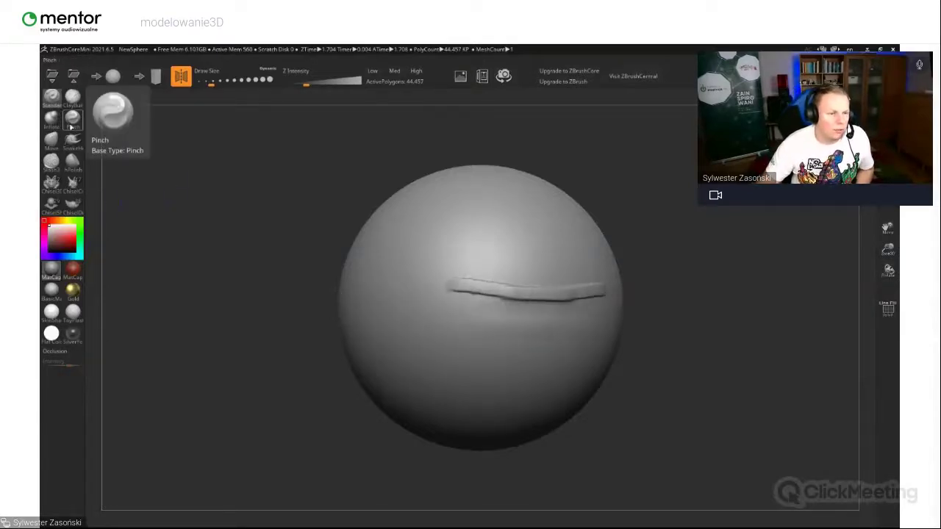
Stretch the bottom of the sphere downward into a long chin with the Move brush at a larger Draw Size
left_click(50, 140)
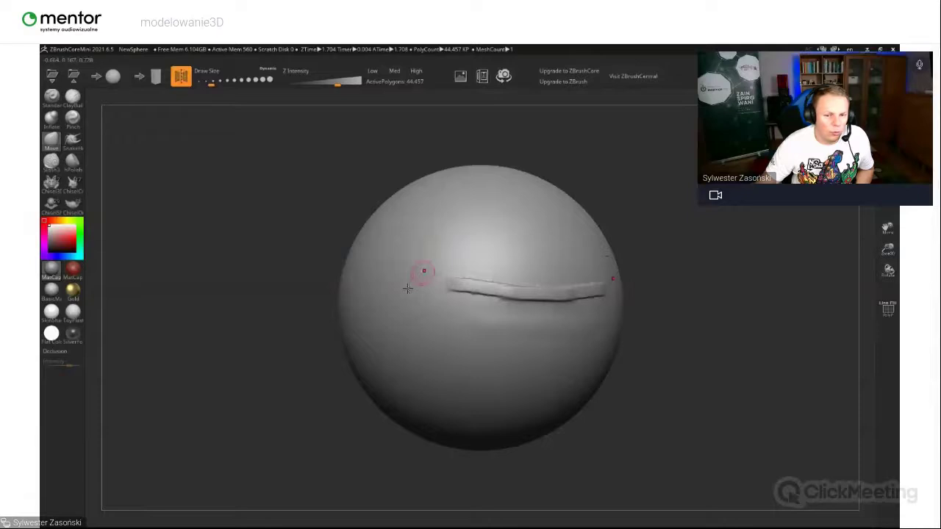
left_click_drag(211, 83, 244, 83)
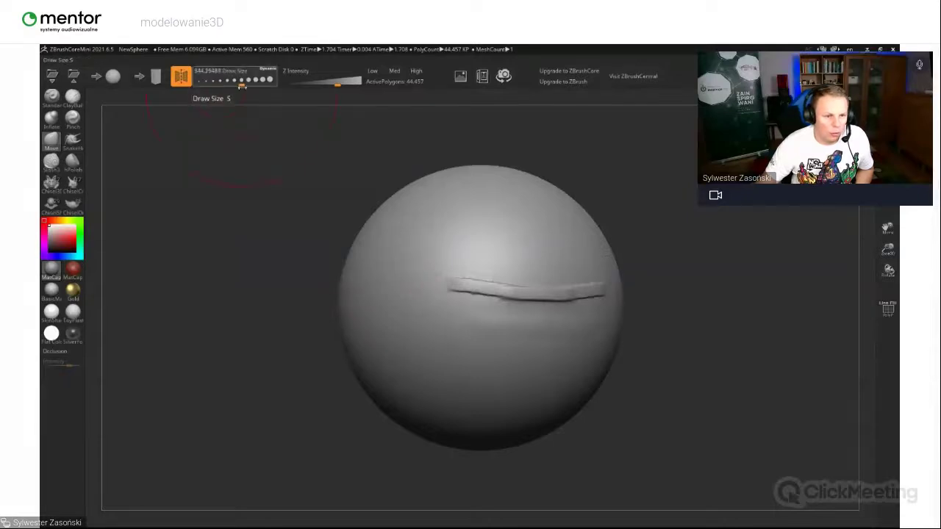
left_click_drag(481, 420, 508, 477)
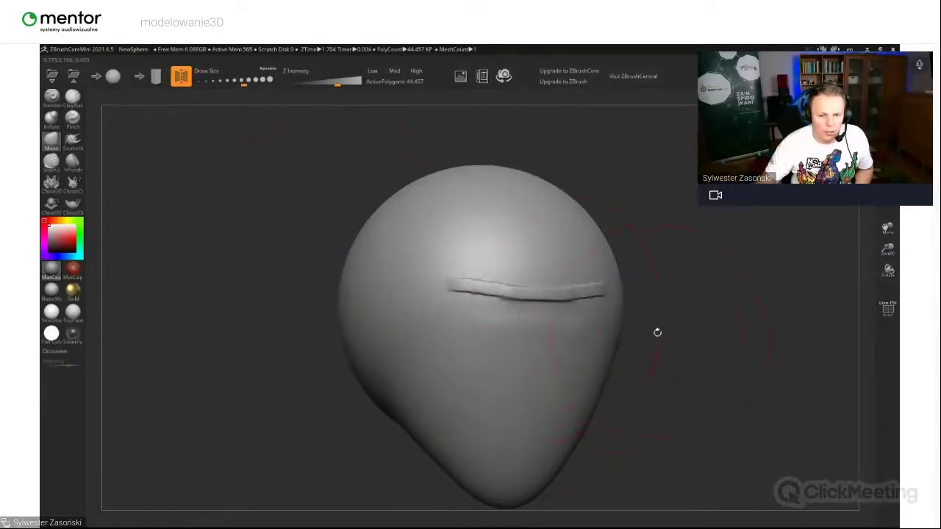
left_click_drag(657, 330, 470, 243)
Start a new sphere without saving changes, and pull its bottom, sides and top outward symmetrically with the Move brush
left_click(114, 77)
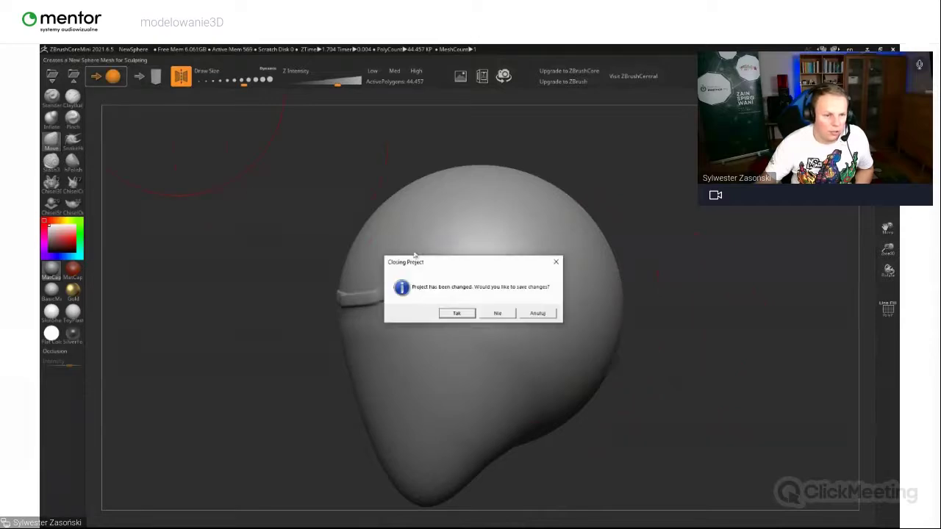
left_click(496, 314)
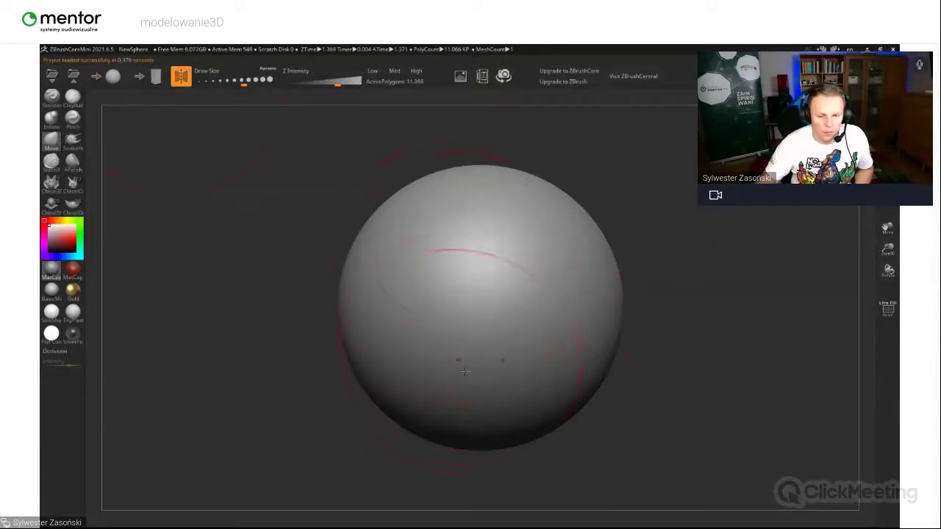
left_click_drag(474, 438, 482, 507)
left_click_drag(598, 287, 680, 268)
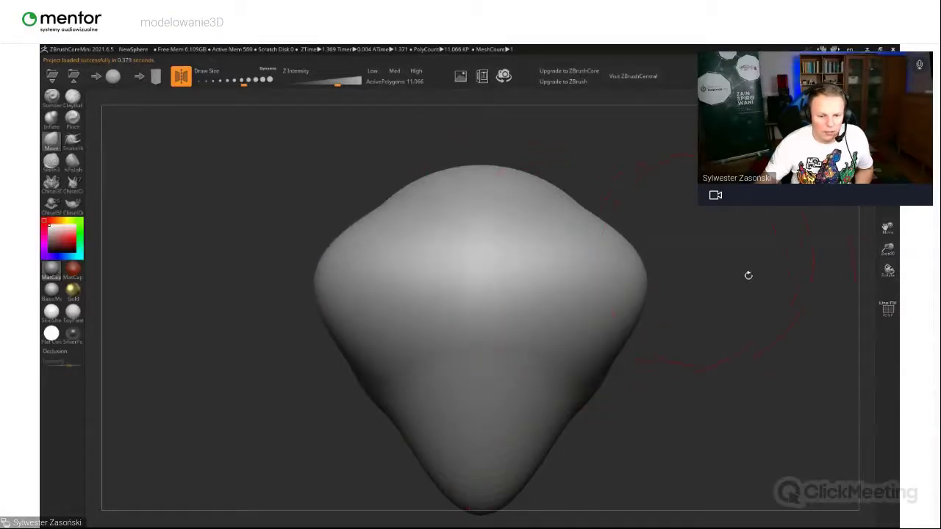
left_click_drag(483, 195, 475, 140)
mouse_move(476, 140)
right_mouse_down()
mouse_move(580, 258)
mouse_move(483, 228)
right_mouse_up()
left_click_drag(243, 82, 279, 81)
left_click_drag(359, 288, 240, 277)
mouse_move(750, 276)
left_mouse_down()
mouse_move(714, 264)
mouse_move(644, 284)
mouse_move(706, 285)
mouse_move(726, 237)
mouse_move(645, 258)
mouse_move(674, 259)
mouse_move(632, 258)
left_mouse_up()
left_click_drag(191, 184, 242, 173)
Start a new sphere without saving changes, and set the Inflate brush to a medium Draw Size and Z Intensity 54
left_click(114, 77)
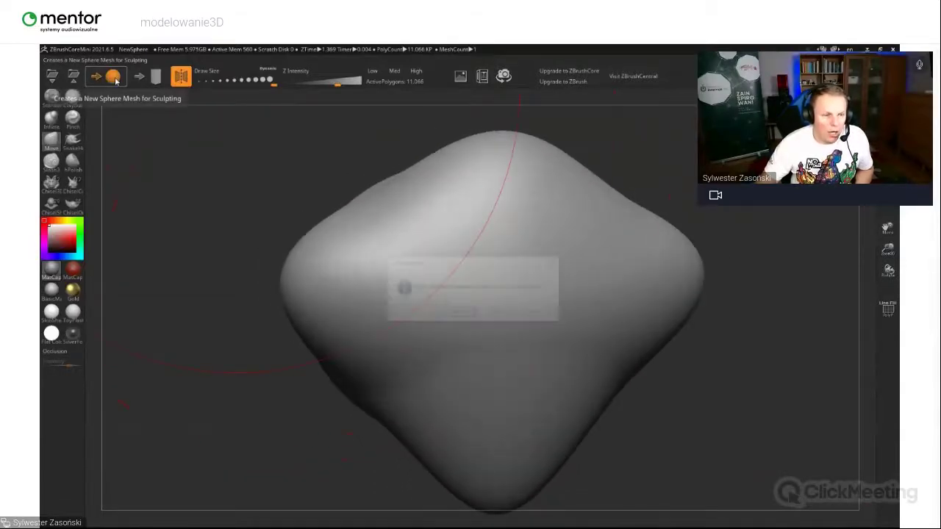
left_click(498, 314)
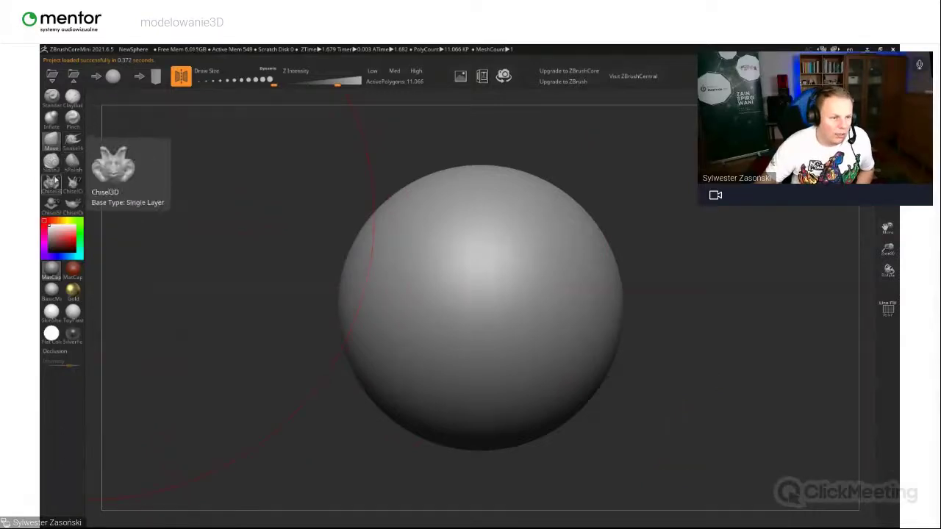
left_click(50, 118)
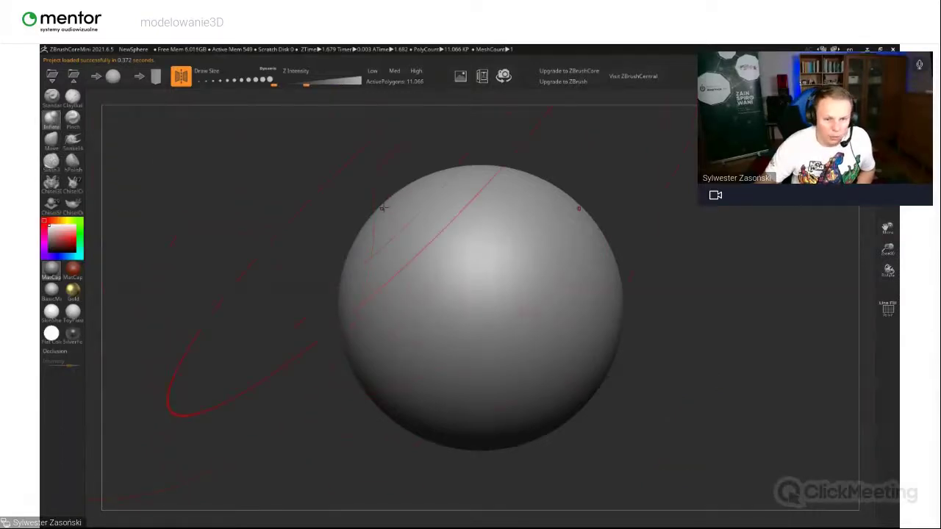
left_click_drag(268, 81, 229, 82)
left_click_drag(303, 84, 339, 86)
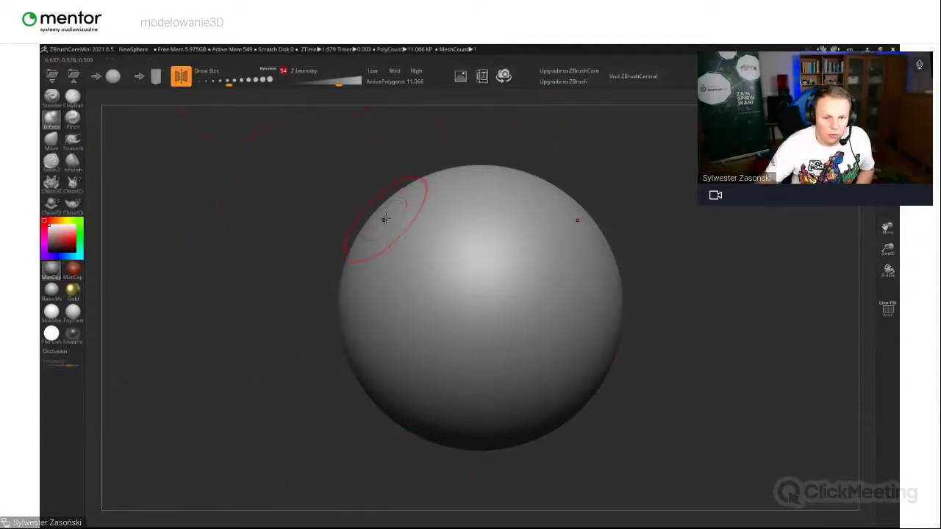
Switch symmetry off and on again, and try inflating two large mirrored ears on the sphere's upper sides
left_click(181, 76)
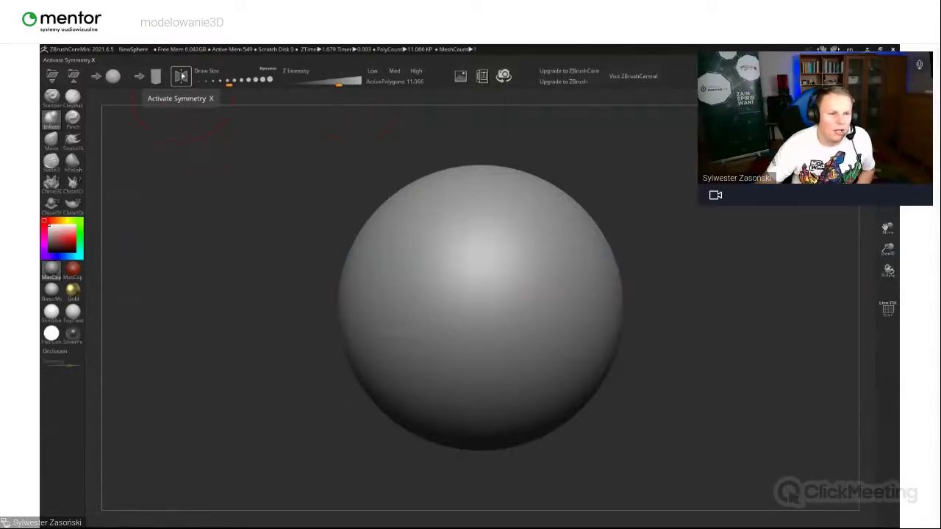
left_click(181, 75)
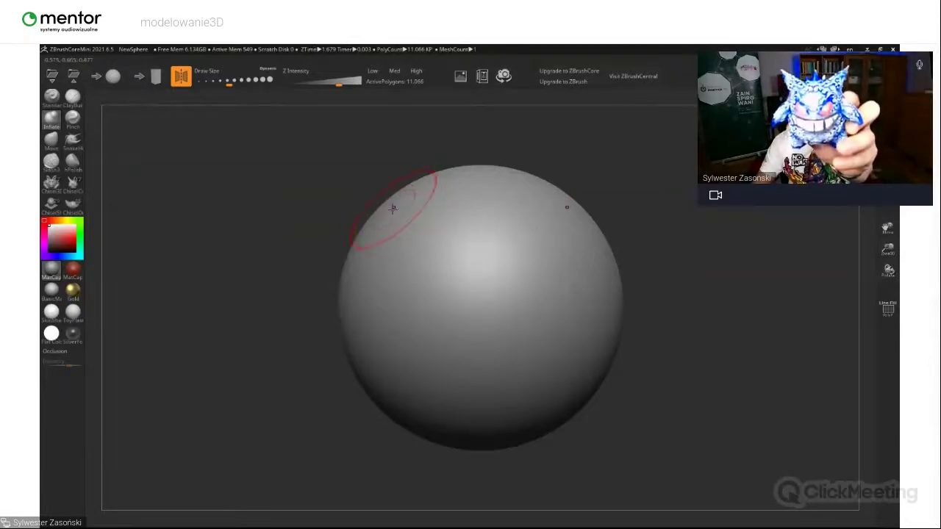
left_click_drag(395, 202, 388, 181)
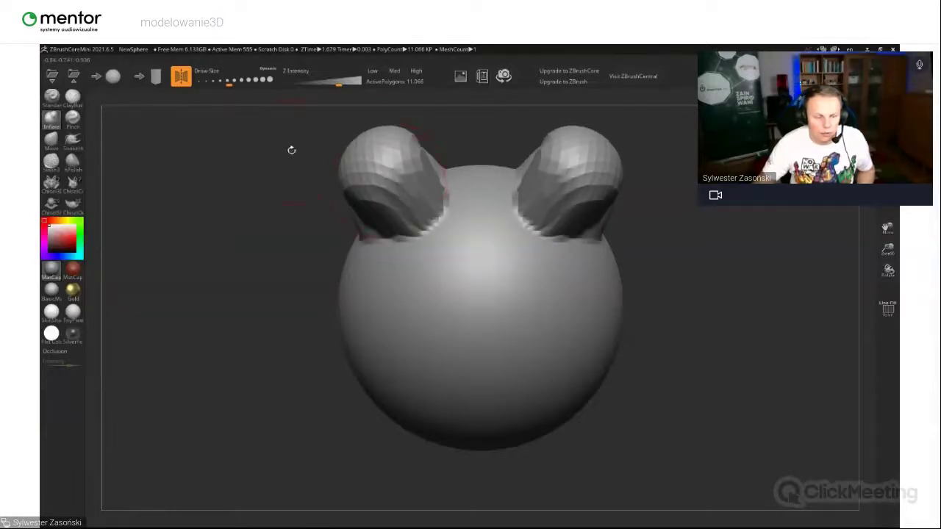
key("ctrl+z")
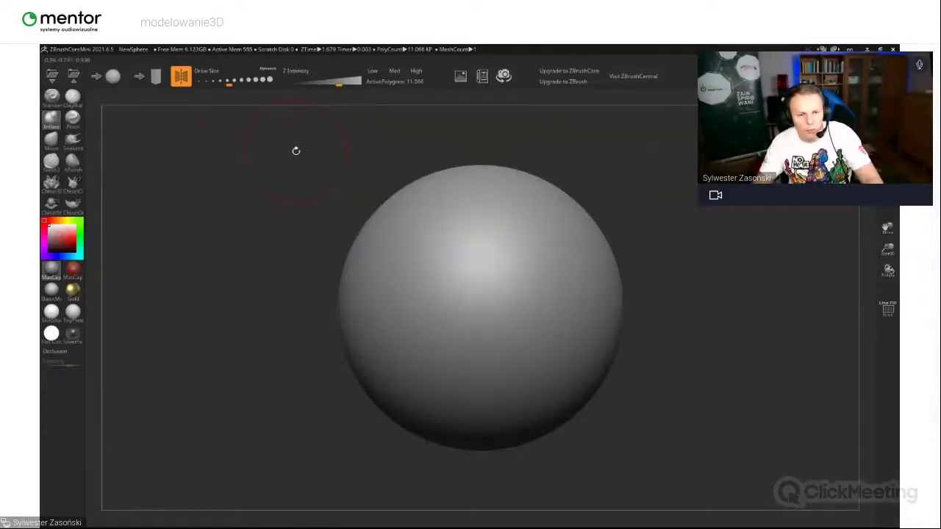
Inflate two small mirrored horns on the sphere's upper sides with a reduced Draw Size and Z Intensity 21
left_click_drag(229, 83, 217, 83)
left_click_drag(338, 84, 317, 84)
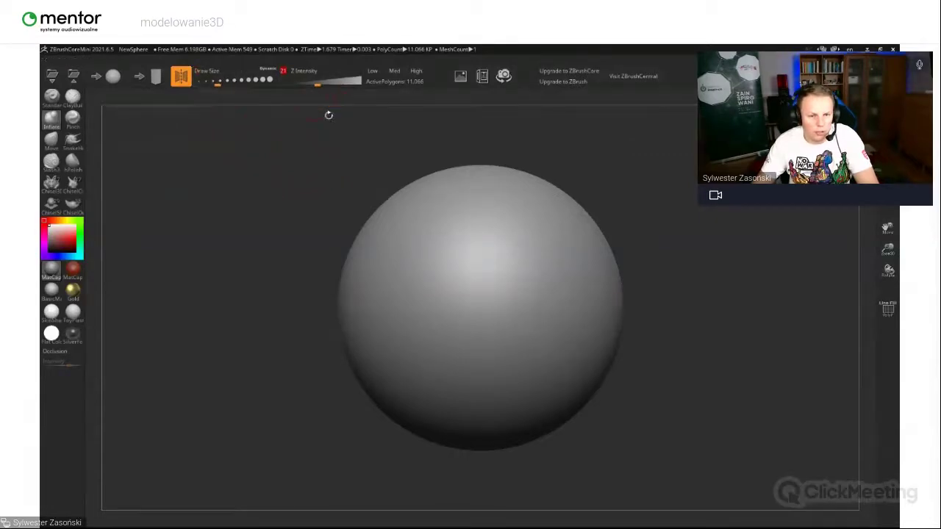
left_click_drag(378, 221, 357, 182)
key("ctrl+z")
key("ctrl+z")
key("ctrl+z")
key("ctrl+z")
key("ctrl+z")
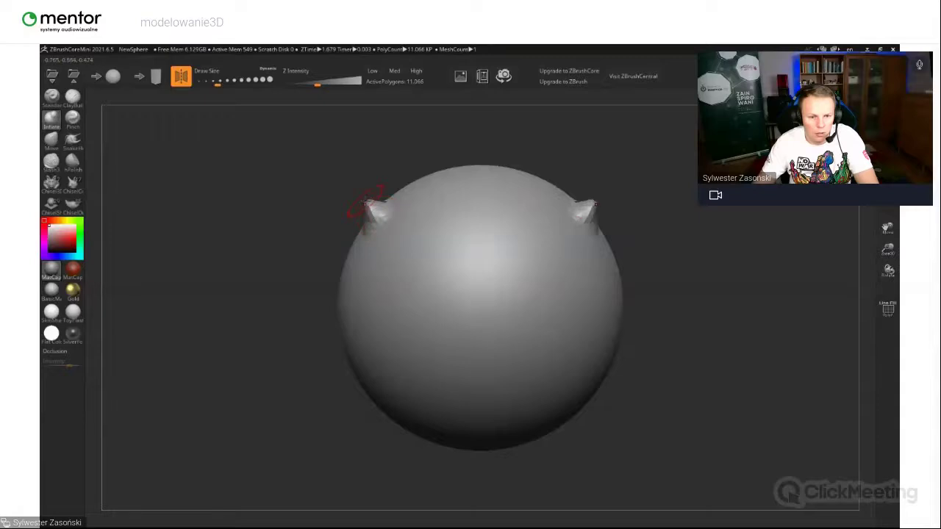
Refine the tips and bases of the two horns with the Inflate brush at a still smaller Draw Size
left_click_drag(217, 85, 214, 84)
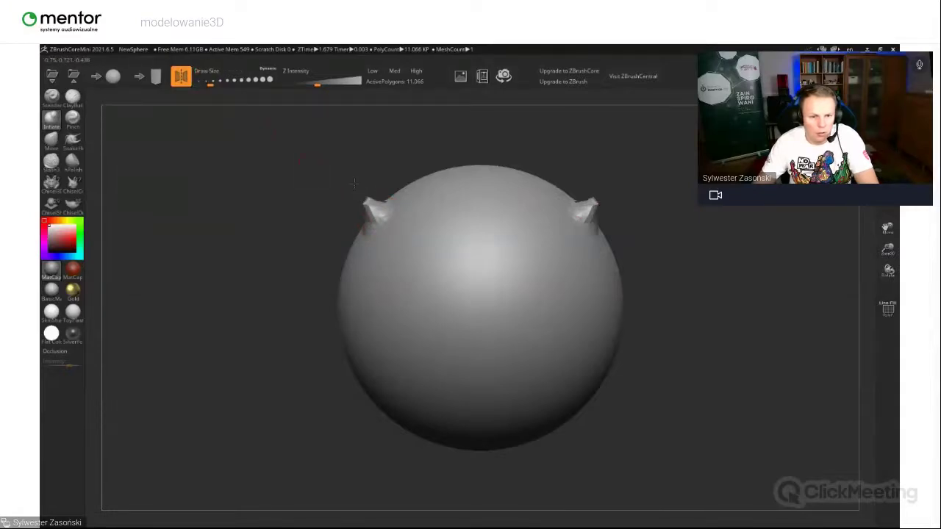
mouse_move(597, 204)
left_mouse_down()
mouse_move(599, 196)
mouse_move(454, 212)
mouse_move(497, 222)
mouse_move(433, 223)
mouse_move(447, 216)
left_mouse_up()
right_click_drag(446, 216, 450, 196)
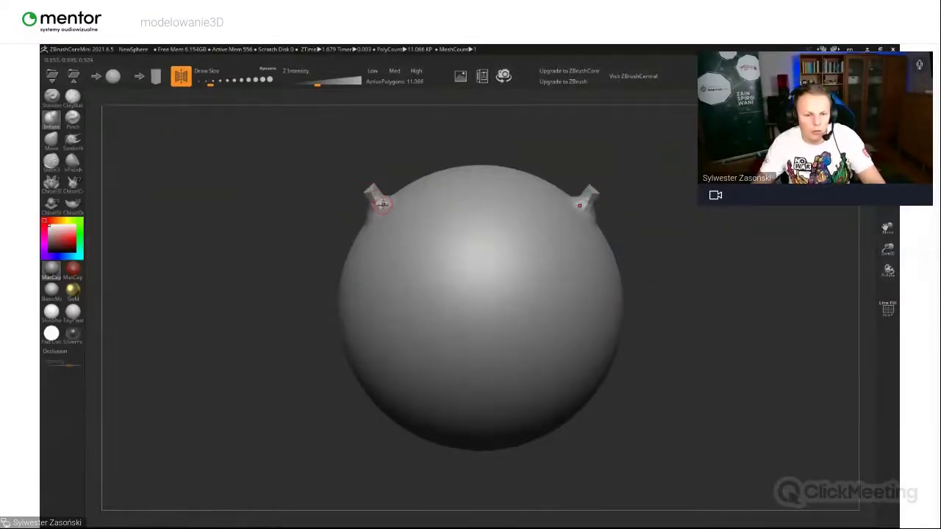
left_click(382, 206)
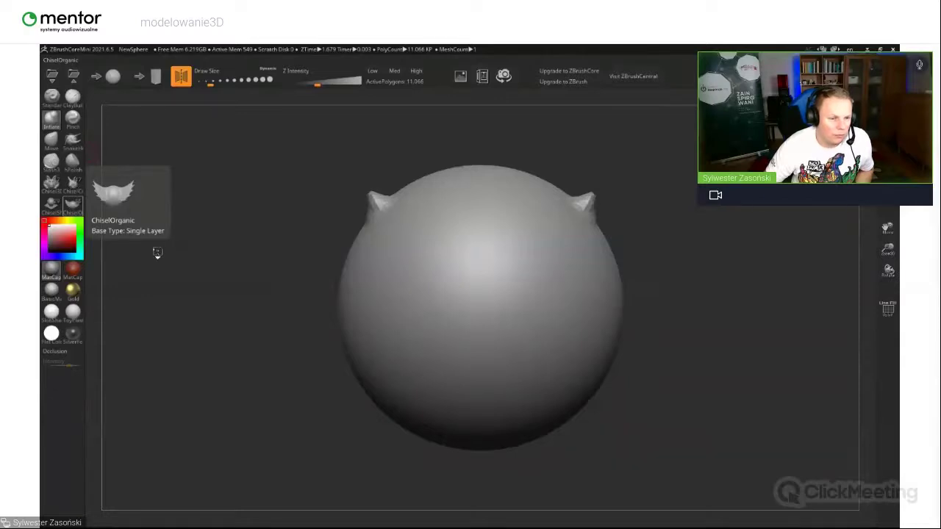
Stamp an open mouth on the lower front of the sphere with the ChiselOrganic brush, with symmetry off
left_click(72, 206)
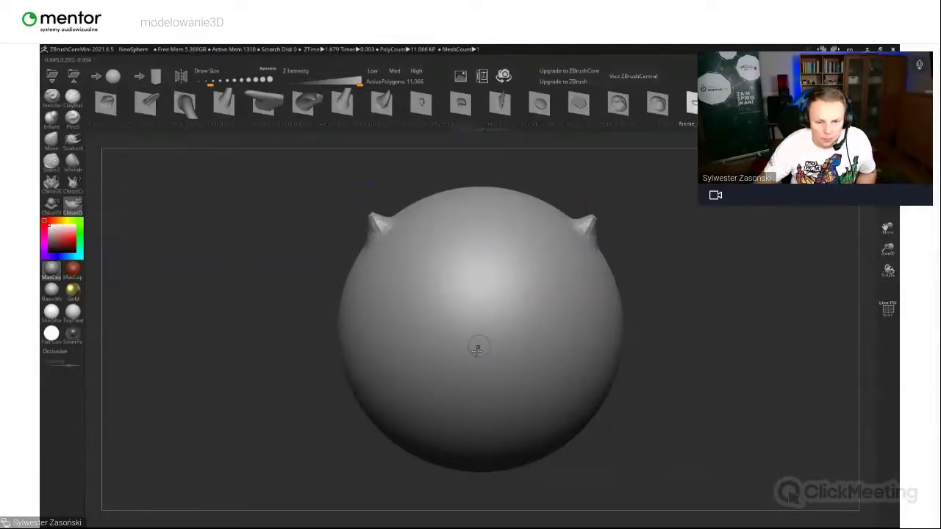
mouse_move(503, 358)
left_mouse_down()
mouse_move(549, 270)
mouse_move(481, 203)
mouse_move(471, 209)
mouse_move(480, 224)
left_mouse_up()
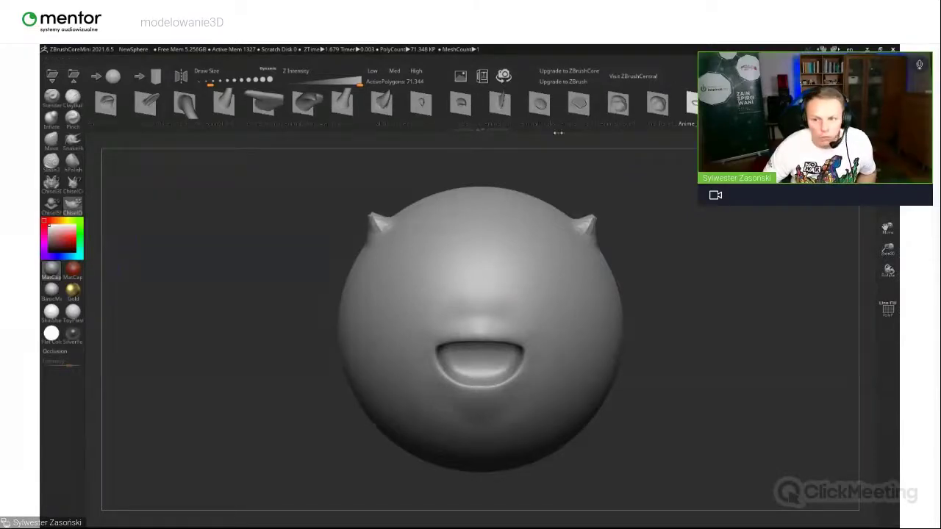
Add a mirrored pair of eyes above the mouth with the Chisel3D brush's Eye02 shape and symmetry on
left_click(56, 183)
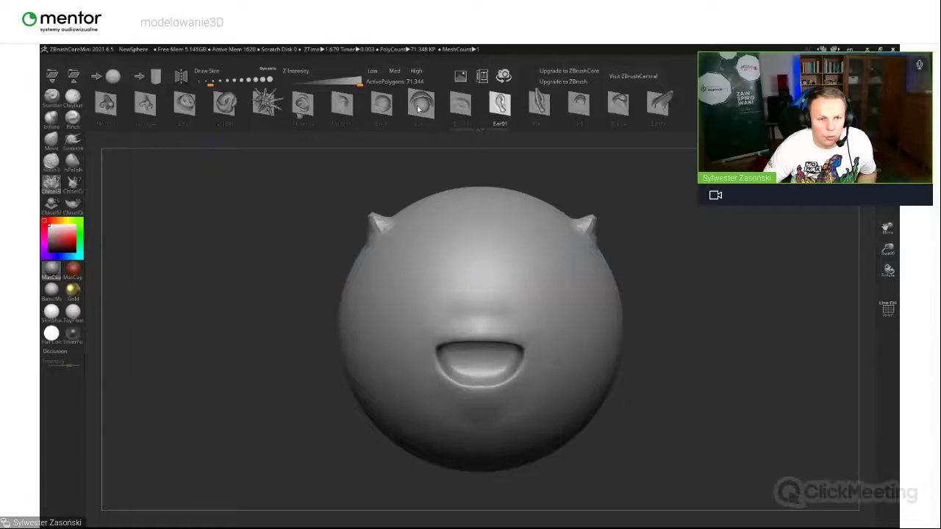
left_click(181, 76)
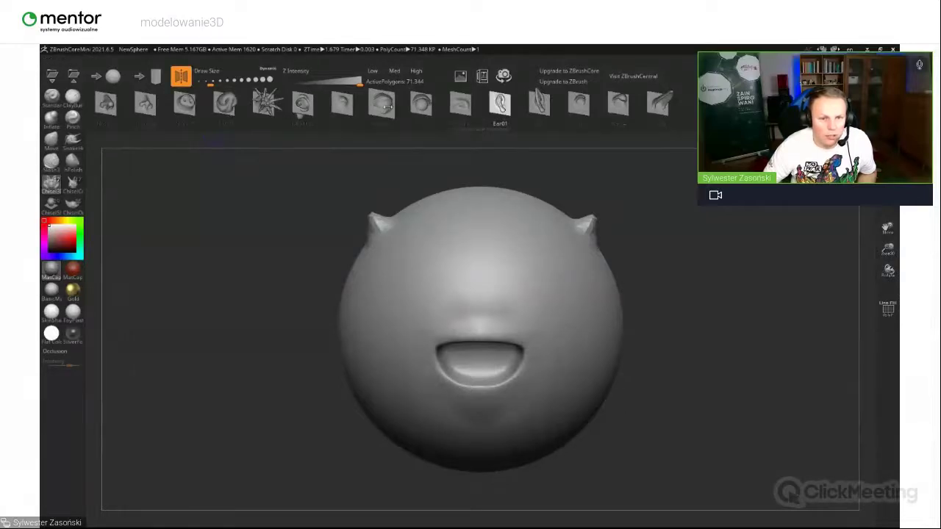
left_click(420, 104)
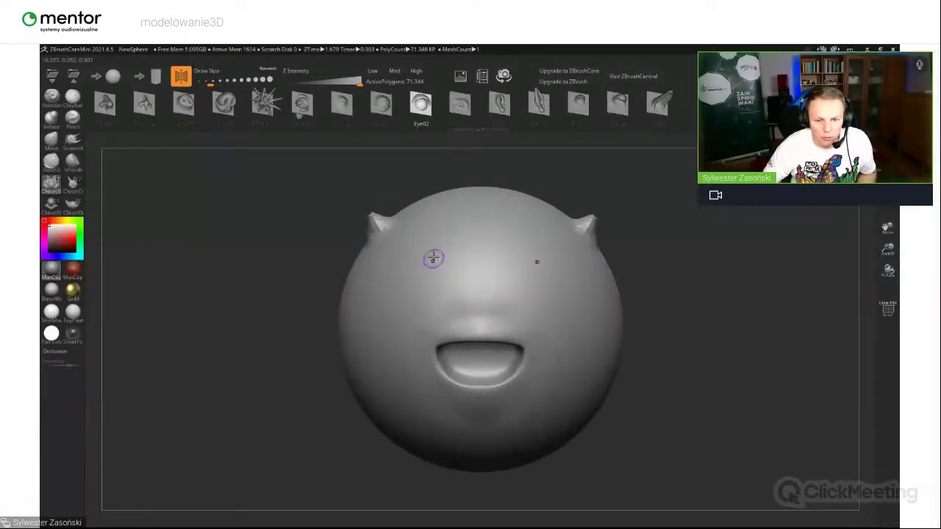
left_click_drag(424, 267, 424, 221)
left_click_drag(727, 296, 657, 294)
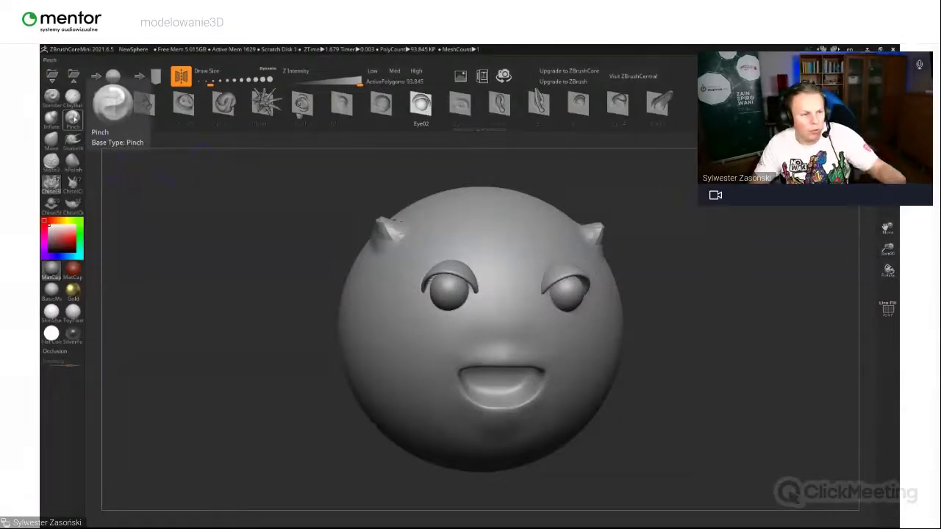
Inflate a small nose between the eyes and the mouth with symmetry off
left_click(51, 119)
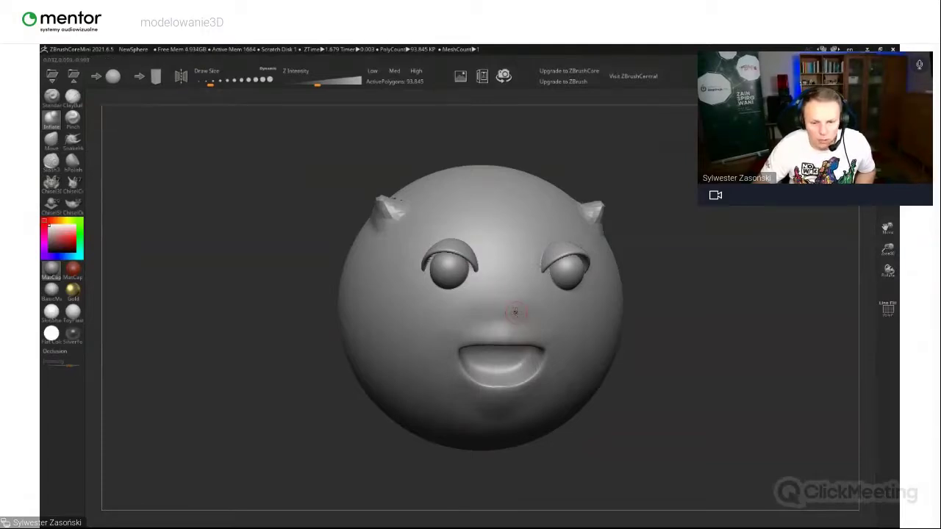
left_click_drag(503, 308, 505, 307)
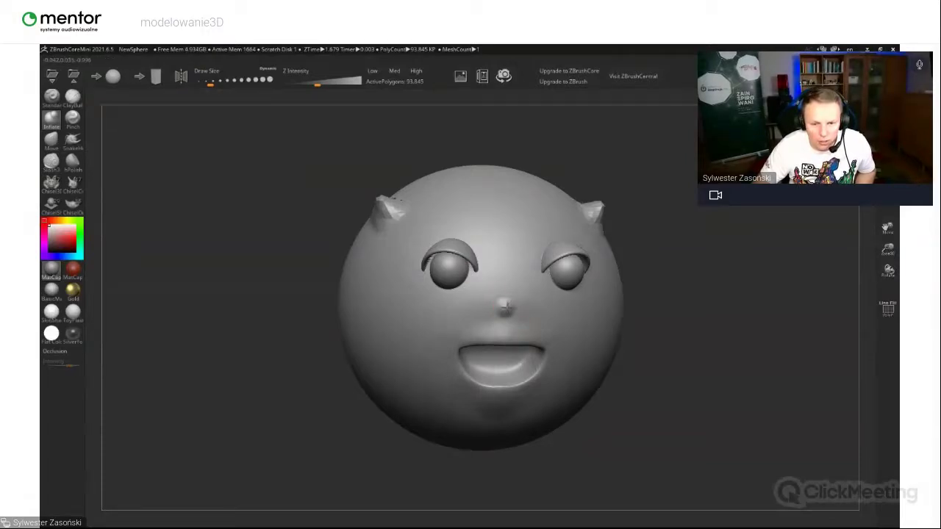
Pull three mirrored pairs of thin hair spikes out of the top of the head with the SnakeHook brush and symmetry on
left_click_drag(705, 325, 689, 324)
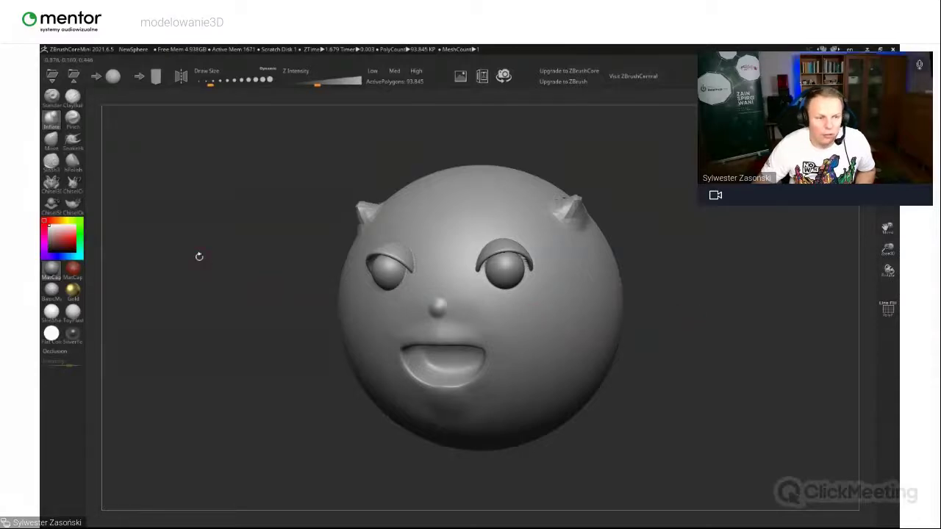
left_click(77, 144)
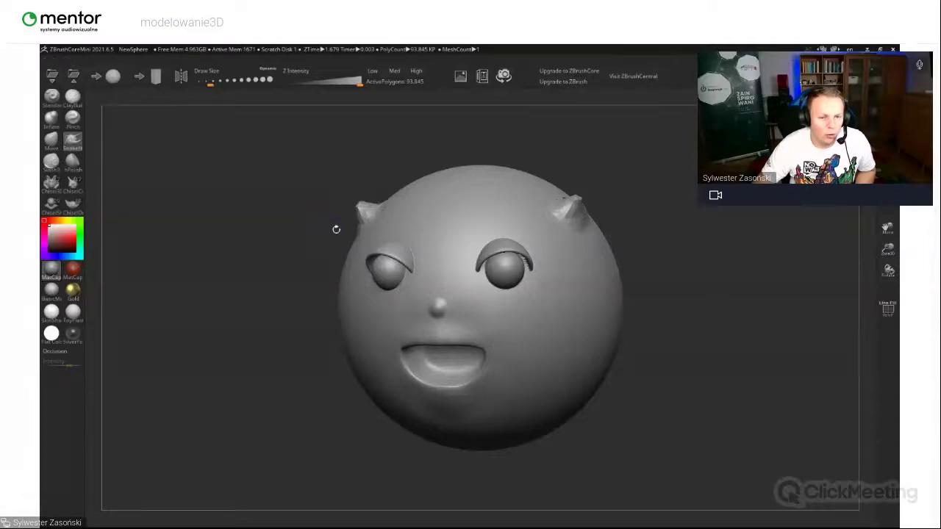
left_click(183, 78)
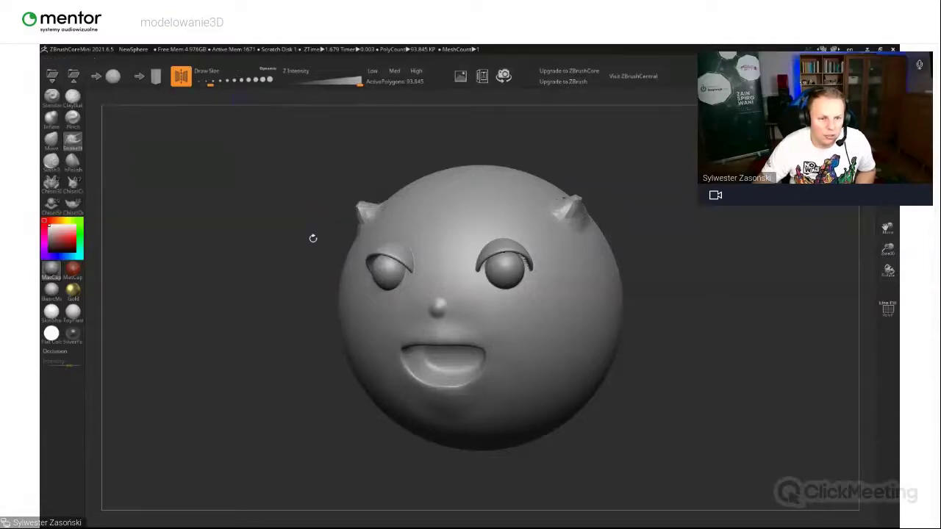
right_click_drag(428, 157, 438, 196)
mouse_move(438, 222)
left_mouse_down()
mouse_move(416, 183)
mouse_move(443, 180)
mouse_move(419, 140)
left_mouse_up()
left_click_drag(477, 180, 452, 112)
left_click_drag(729, 240, 751, 224)
mouse_move(625, 224)
left_mouse_down()
mouse_move(707, 258)
mouse_move(661, 227)
left_mouse_up()
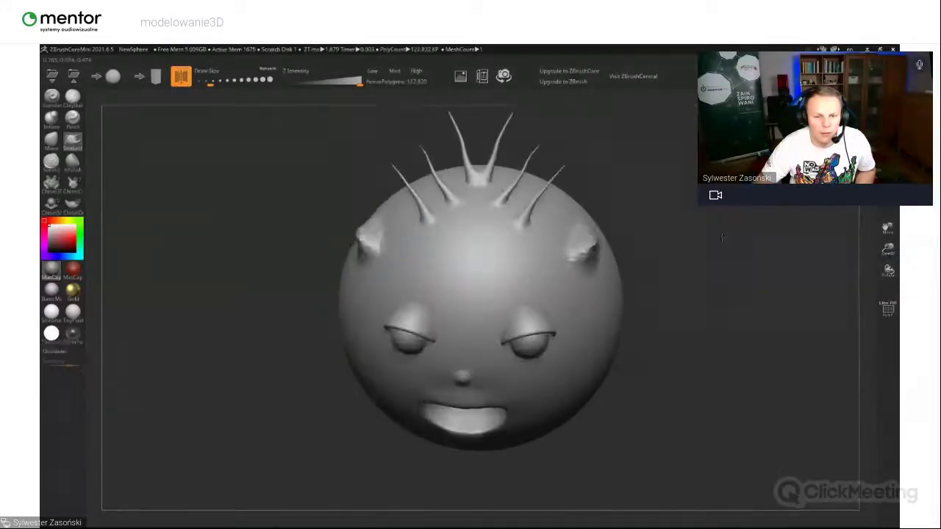
Smooth and flatten the surfaces of the two horns with the hPolish brush, keeping symmetry on
left_click(73, 163)
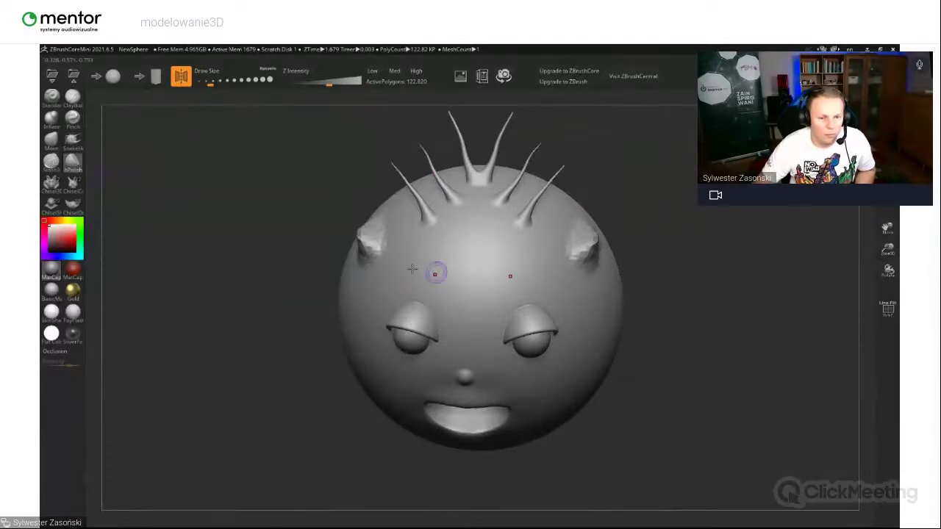
mouse_move(368, 254)
left_mouse_down()
mouse_move(365, 239)
mouse_move(375, 256)
left_mouse_up()
left_click_drag(316, 272, 398, 255)
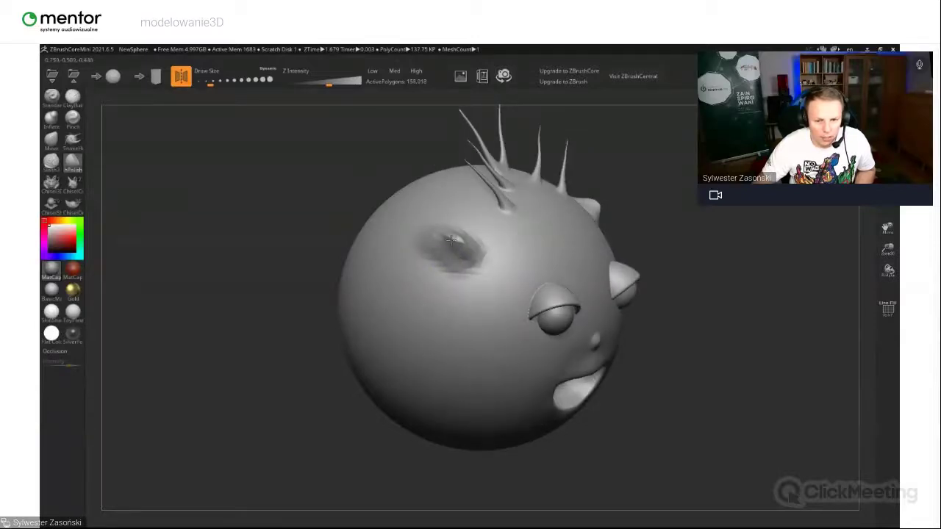
left_click_drag(451, 244, 460, 236)
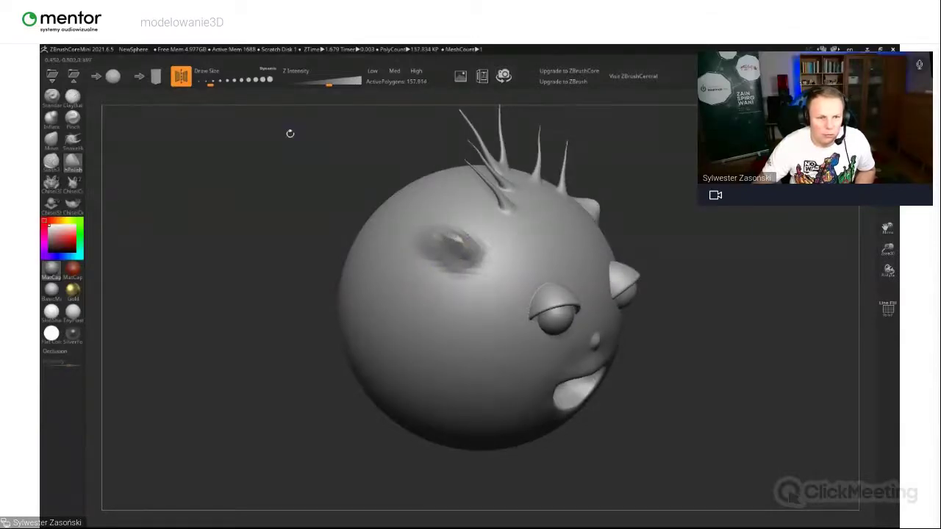
right_click_drag(437, 234, 453, 239)
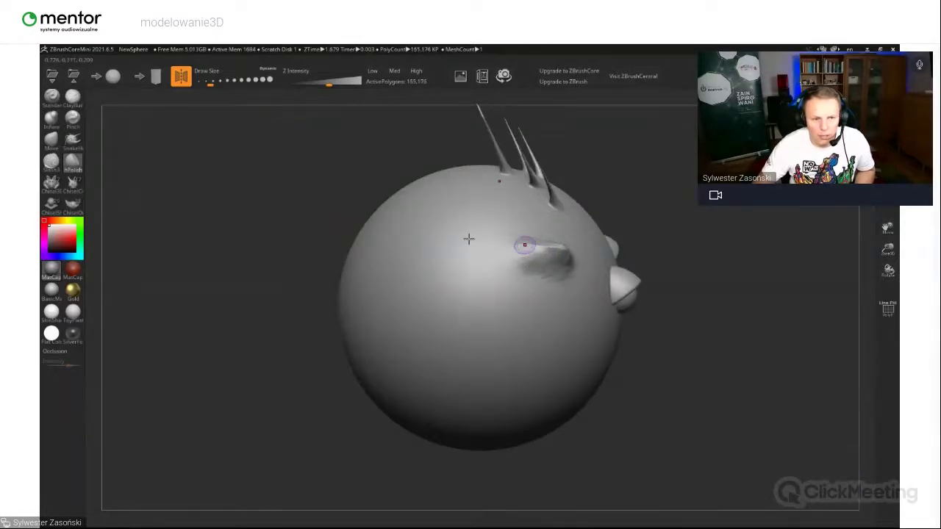
Try to polish the horn and the surface around it with the hPolish brush at a larger Draw Size
left_click_drag(210, 85, 233, 85)
mouse_move(574, 281)
left_mouse_down()
mouse_move(531, 289)
mouse_move(542, 266)
left_mouse_up()
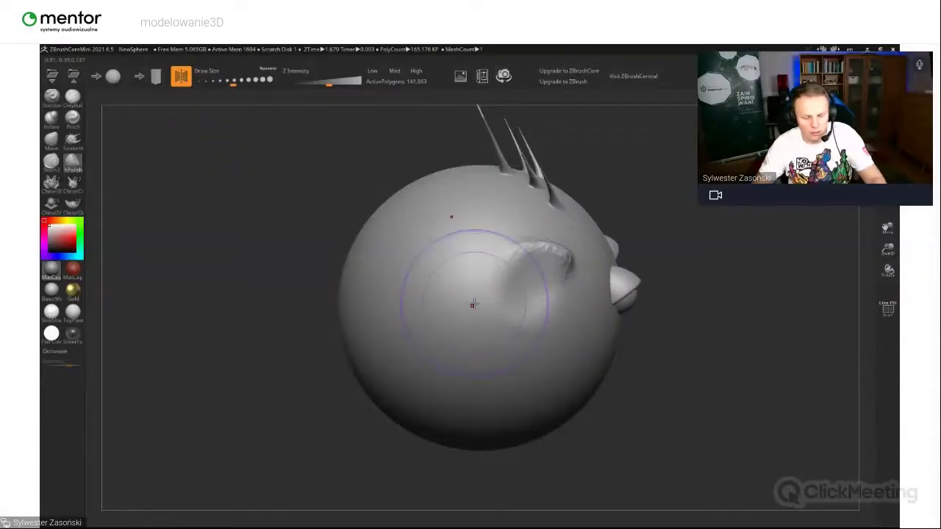
key("ctrl+z")
key("ctrl+z")
Reduce the hPolish brush's Draw Size and polish the horns and their bases into smooth points
left_click_drag(234, 79, 216, 80)
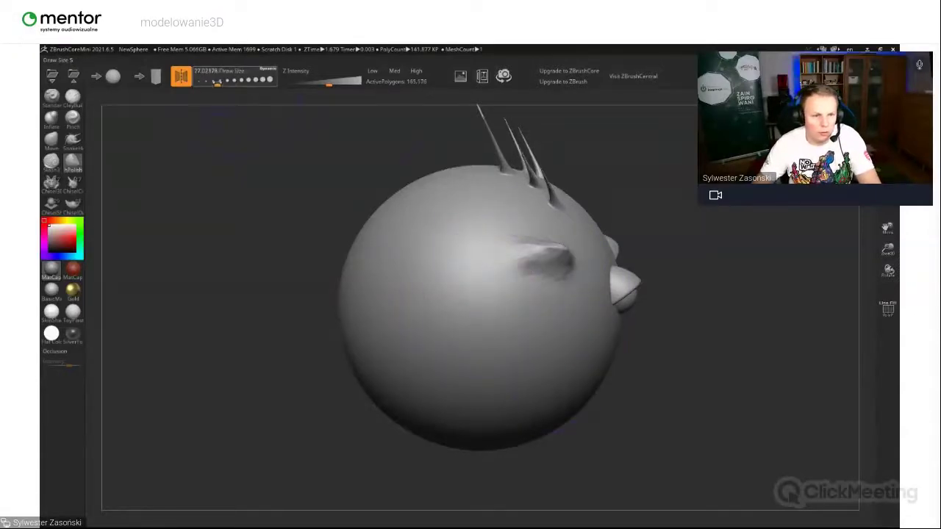
mouse_move(581, 237)
left_mouse_down()
mouse_move(519, 260)
mouse_move(545, 252)
mouse_move(528, 262)
left_mouse_up()
mouse_move(577, 258)
right_mouse_down()
mouse_move(517, 258)
mouse_move(537, 248)
right_mouse_up()
mouse_move(657, 245)
left_mouse_down()
mouse_move(585, 257)
mouse_move(657, 228)
left_mouse_up()
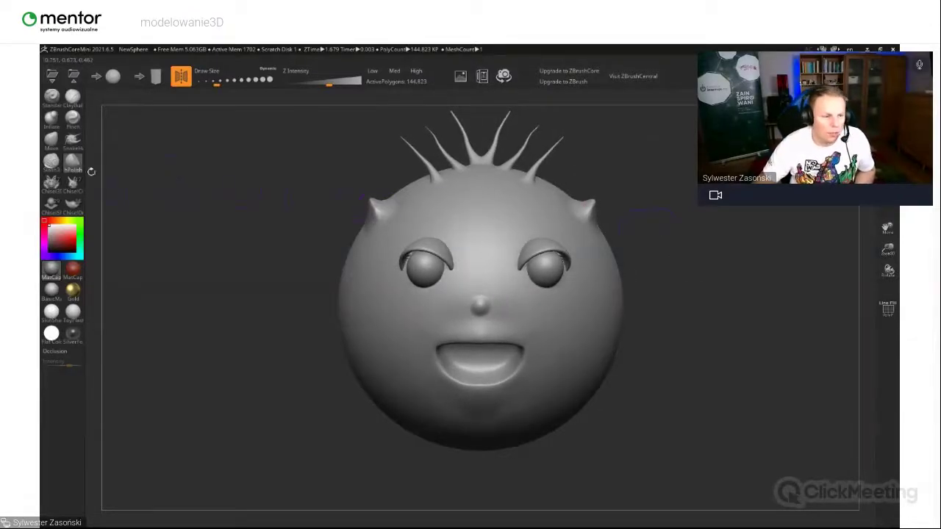
left_click(73, 162)
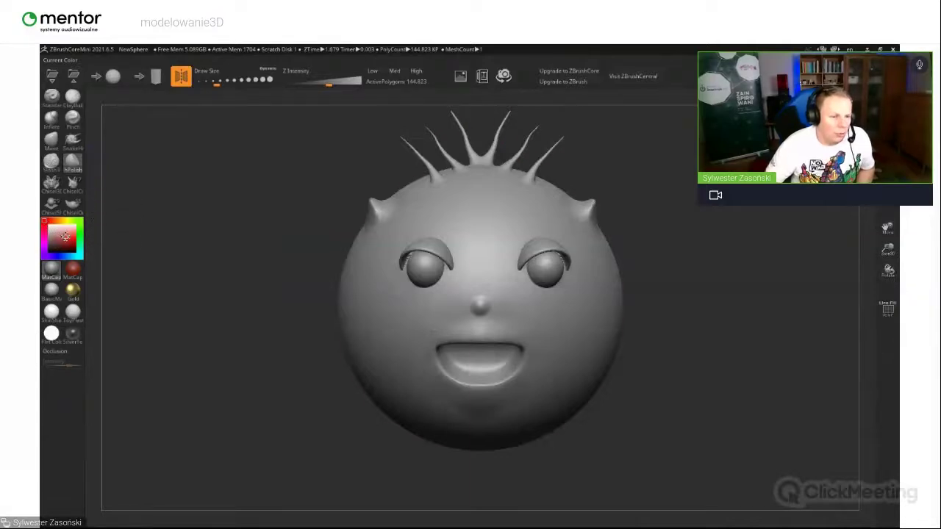
Preview the head in red with the red MatCap and ToyPlastic materials, ending on MatCap Gray with the white colour
left_click(65, 236)
left_click_drag(296, 257, 147, 269)
left_click(72, 272)
left_click_drag(221, 277, 331, 281)
left_click(72, 312)
left_click_drag(180, 283, 224, 271)
mouse_move(50, 273)
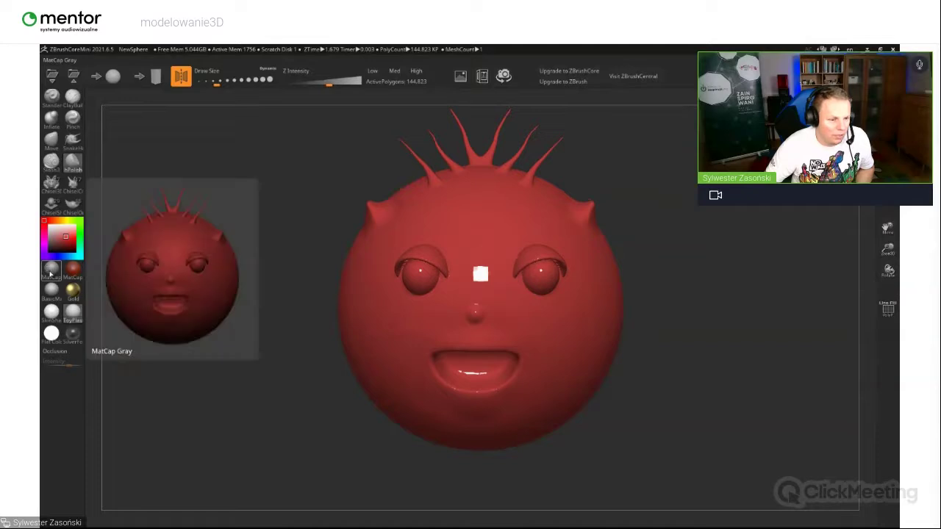
left_click(50, 273)
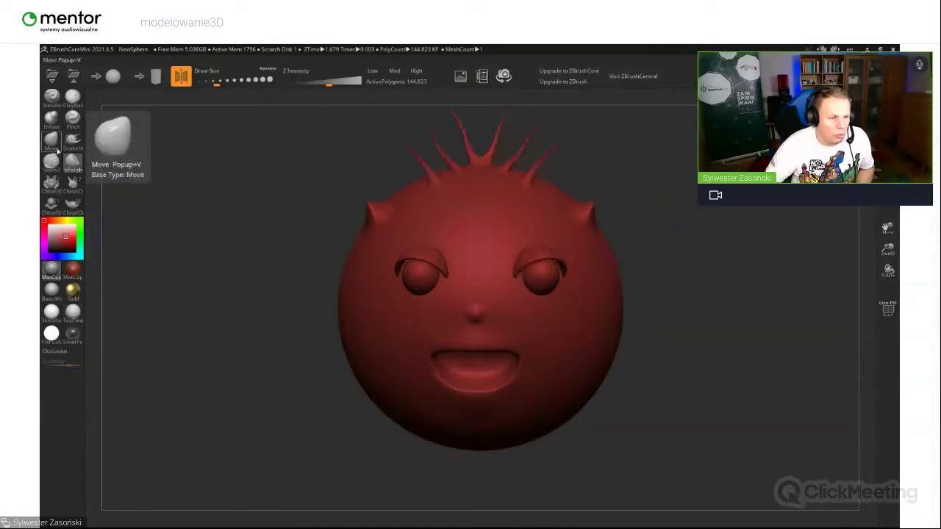
left_click(44, 220)
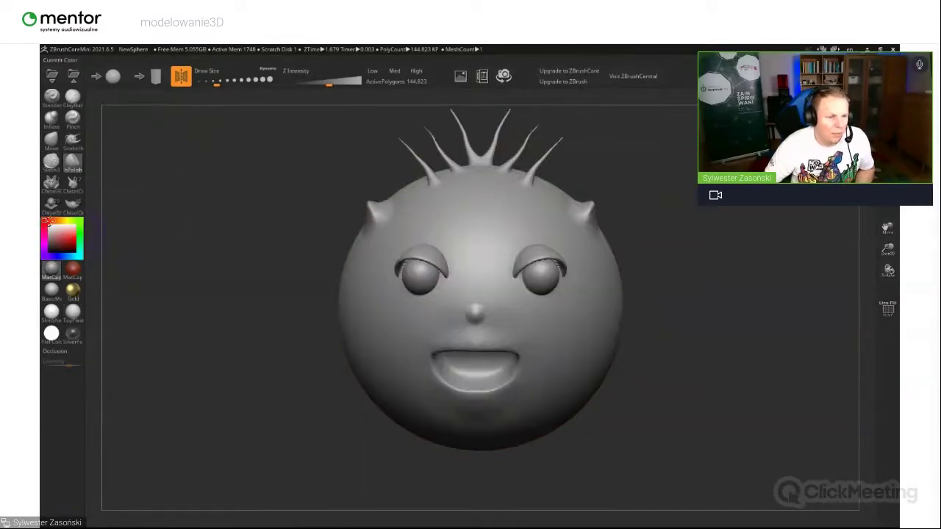
Carve two mirrored pairs of gill-like grooves into the cheeks with the Slash3 brush
left_click(51, 162)
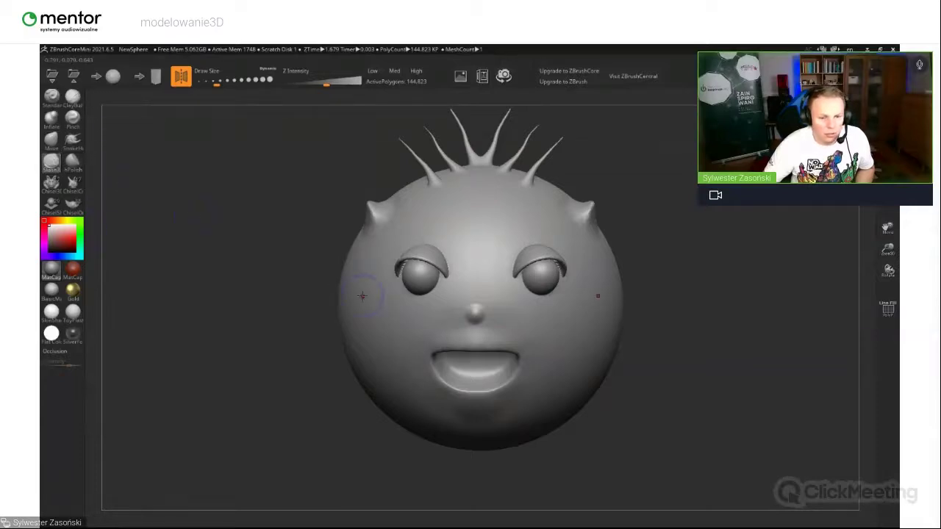
left_click_drag(371, 324, 343, 293)
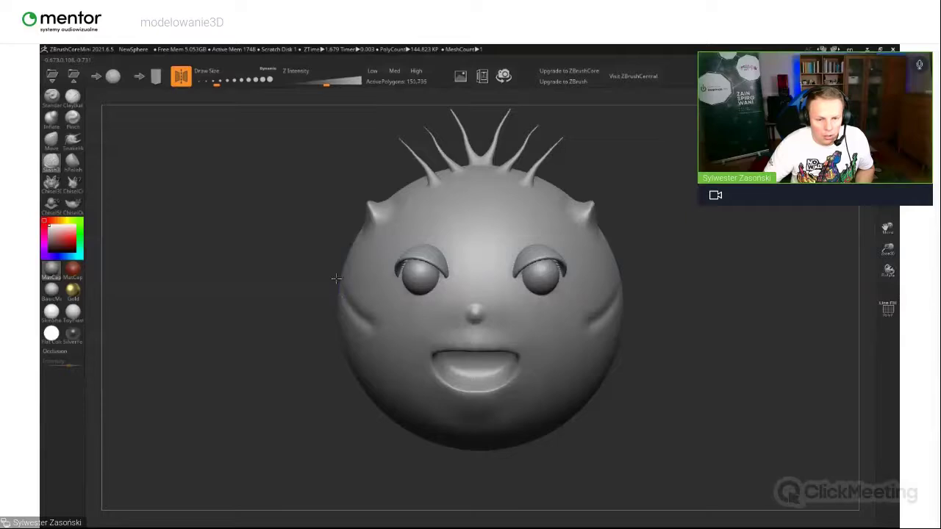
left_click_drag(153, 232, 177, 260)
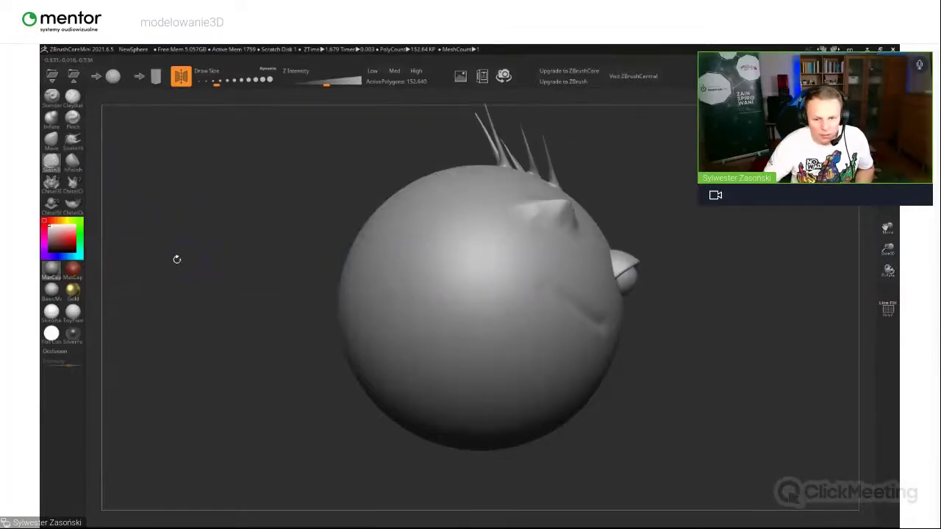
mouse_move(607, 351)
left_mouse_down()
mouse_move(547, 344)
mouse_move(516, 324)
left_mouse_up()
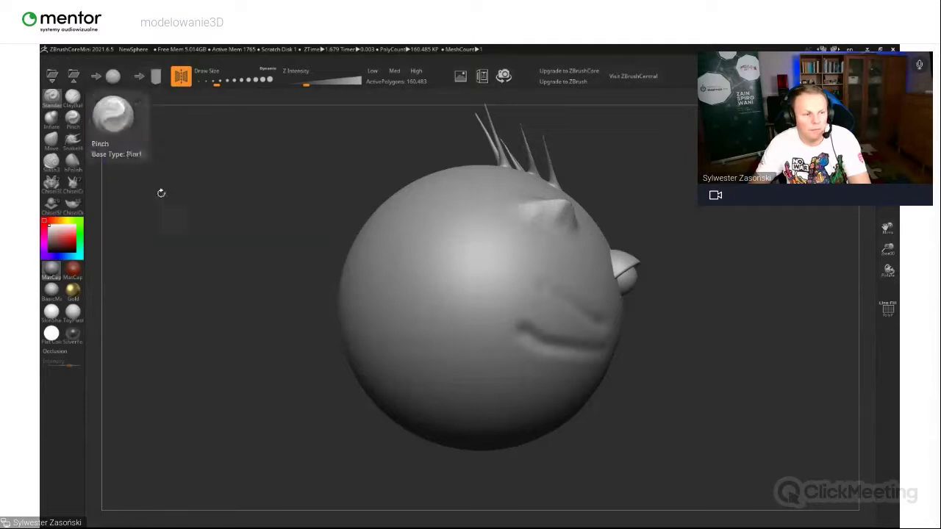
Raise a rounded bump low on the back of the head with the Standard brush, symmetry off, and smooth it
left_click_drag(204, 244, 230, 249)
left_click(183, 82)
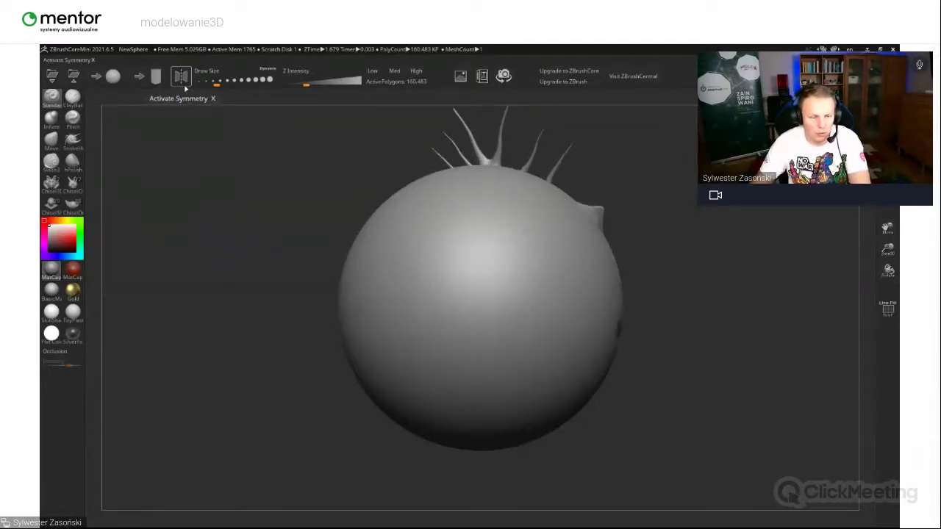
mouse_move(355, 449)
left_mouse_down()
mouse_move(558, 402)
mouse_move(639, 406)
mouse_move(536, 413)
mouse_move(473, 406)
mouse_move(482, 385)
left_mouse_up()
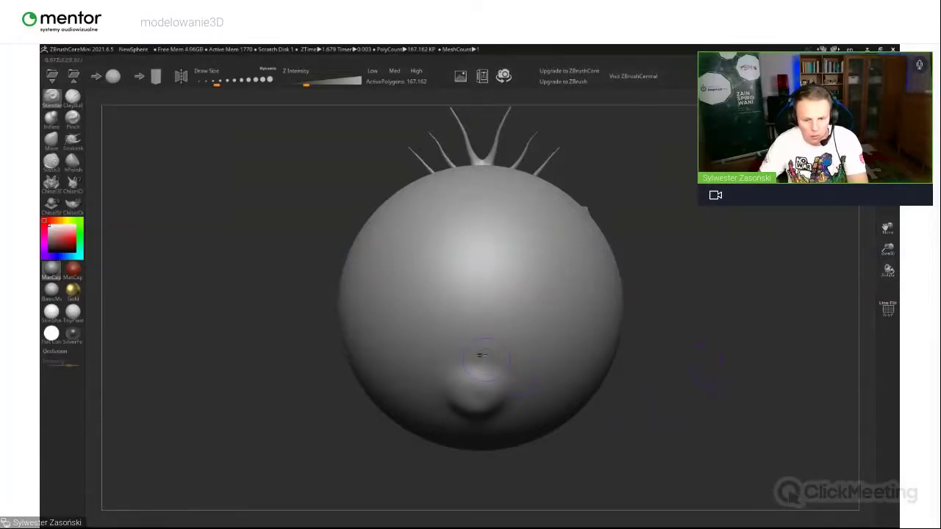
left_click_drag(476, 388, 474, 376, "shift")
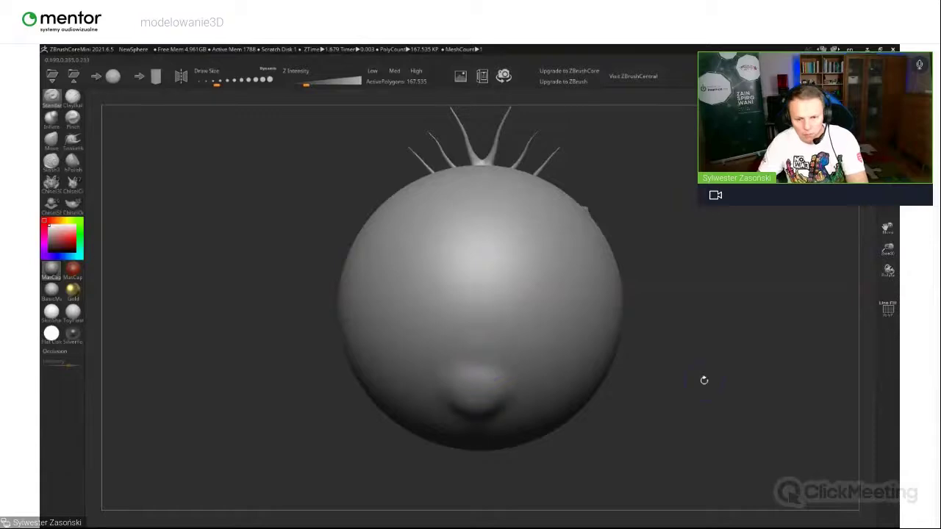
Grow a pointed tail out of the bump on the back of the head with the Inflate brush
mouse_move(715, 386)
left_mouse_down()
mouse_move(684, 376)
mouse_move(710, 366)
left_mouse_up()
left_click(50, 117)
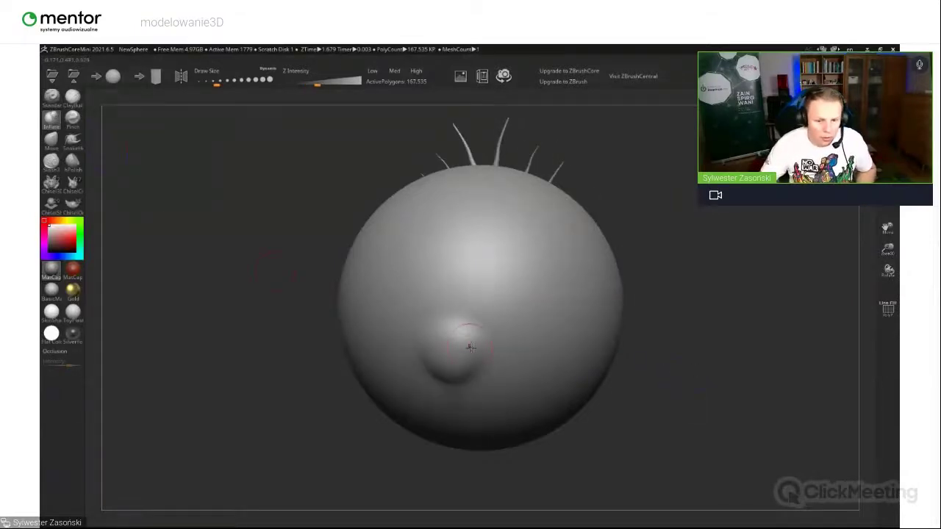
mouse_move(447, 347)
left_mouse_down()
mouse_move(444, 358)
mouse_move(401, 359)
left_mouse_up()
key("ctrl+z")
left_click_drag(823, 381, 773, 379)
left_click_drag(368, 370, 292, 383)
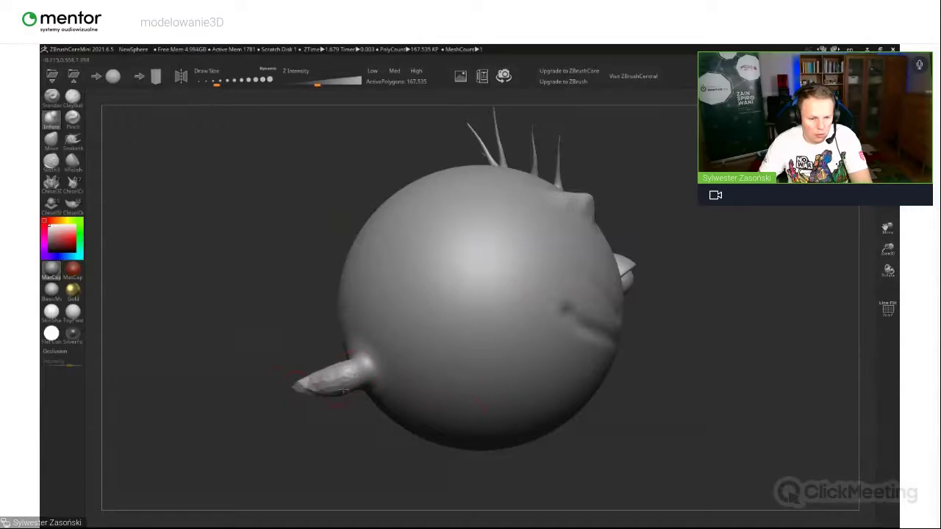
key("ctrl+z")
mouse_move(350, 374)
left_mouse_down()
mouse_move(294, 387)
mouse_move(311, 412)
mouse_move(344, 402)
mouse_move(290, 404)
left_mouse_up()
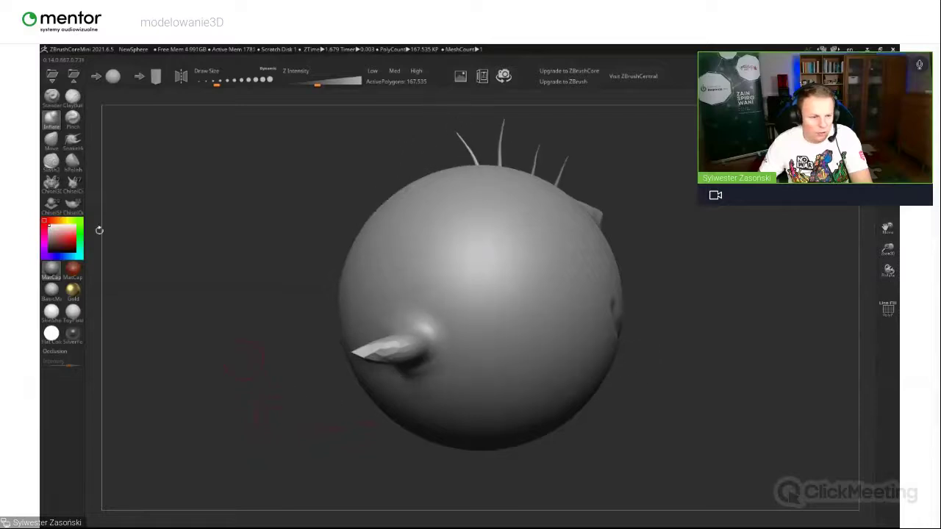
Polish the tail from all sides with the hPolish brush, flattening it towards a sharp tip
left_click(72, 163)
mouse_move(378, 353)
left_mouse_down()
mouse_move(401, 350)
mouse_move(367, 352)
mouse_move(402, 354)
mouse_move(366, 353)
mouse_move(389, 348)
left_mouse_up()
left_click_drag(332, 366, 405, 378)
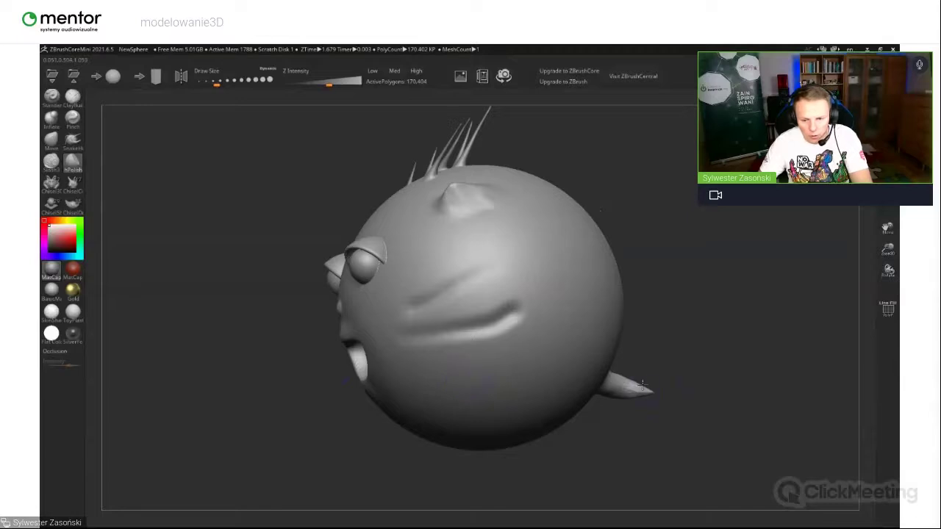
left_click_drag(641, 383, 578, 389)
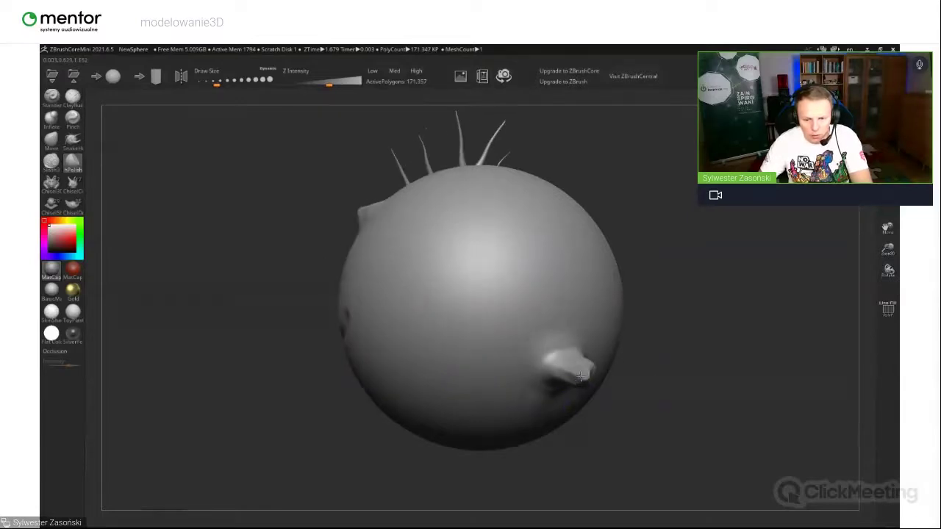
left_click_drag(622, 410, 608, 335)
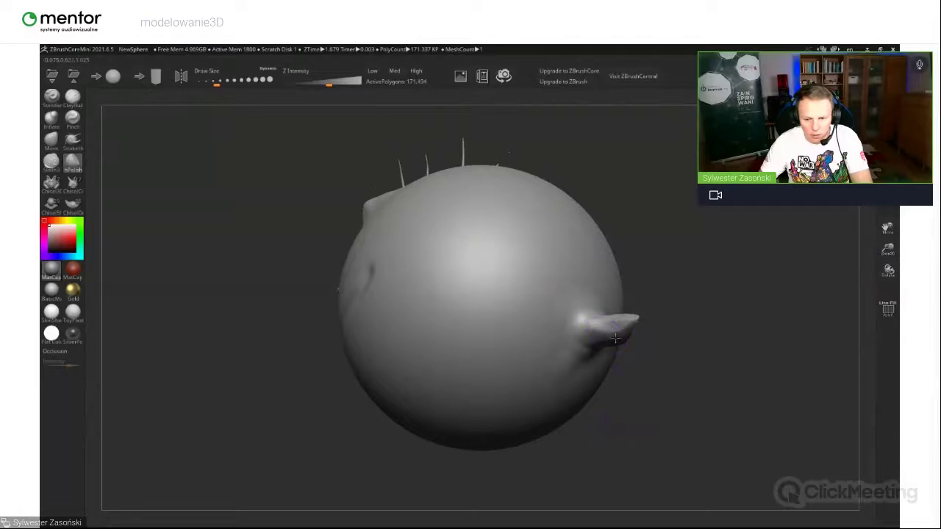
left_click_drag(676, 377, 632, 315)
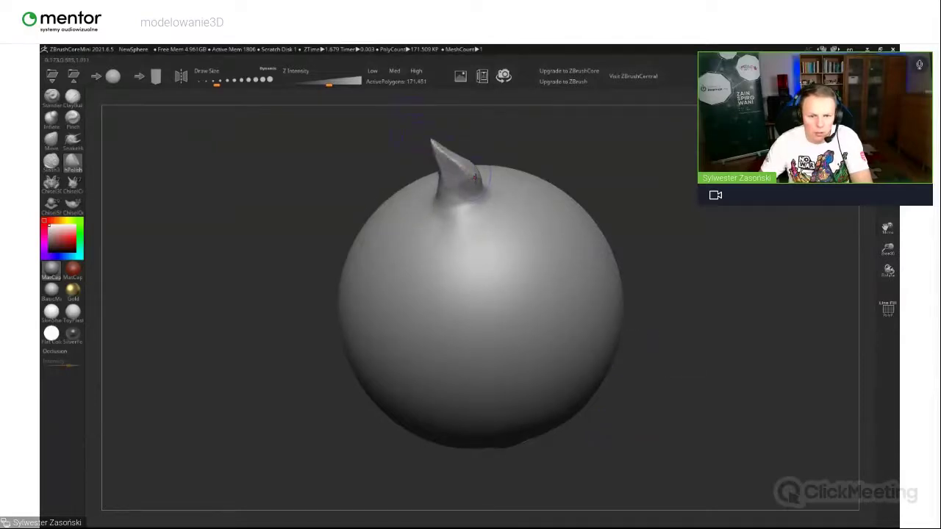
right_click_drag(510, 198, 415, 221)
mouse_move(416, 235)
left_mouse_down()
mouse_move(349, 219)
mouse_move(371, 219)
left_mouse_up()
right_click_drag(436, 208, 420, 253)
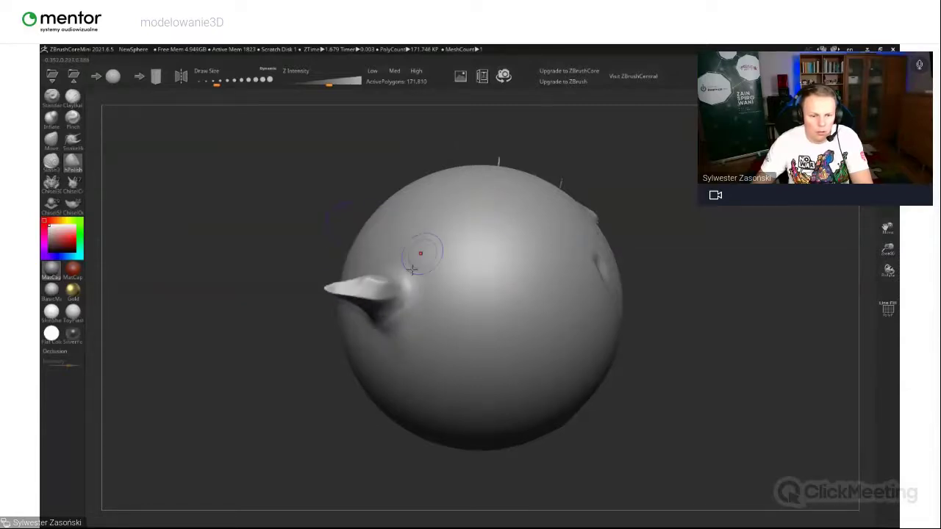
left_click_drag(388, 283, 352, 288)
mouse_move(352, 288)
right_mouse_down()
mouse_move(470, 383)
mouse_move(428, 411)
mouse_move(405, 377)
mouse_move(426, 341)
right_mouse_up()
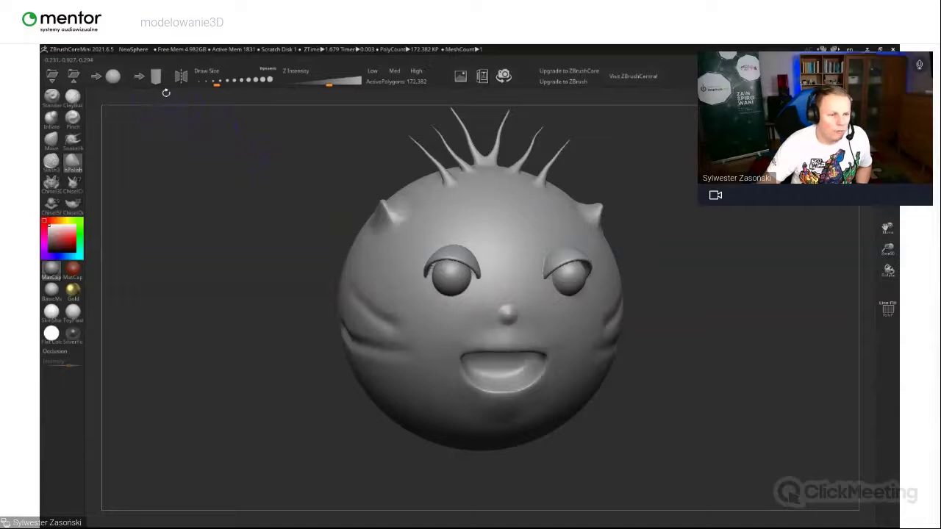
Replace the character with a new stone block mesh and choose the Standard brush for sculpting it
left_click(157, 77)
left_click(490, 315)
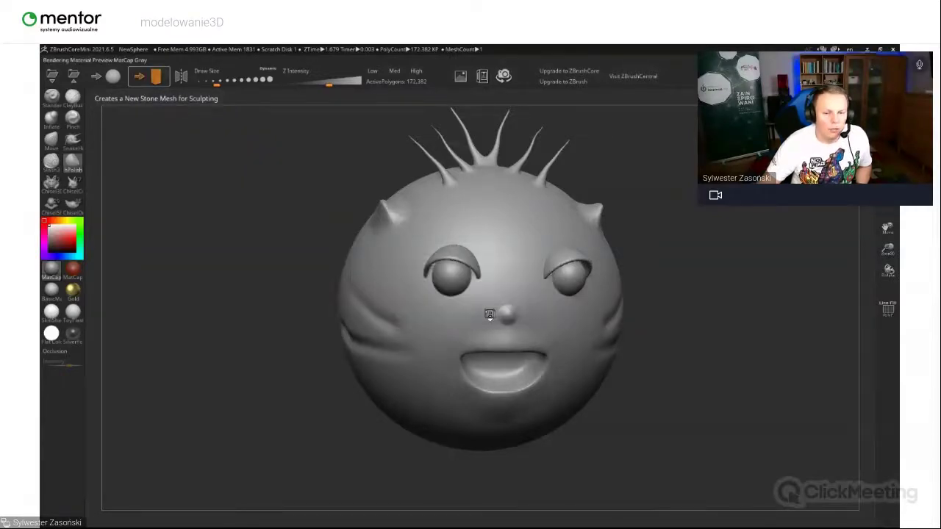
right_click_drag(563, 210, 414, 215)
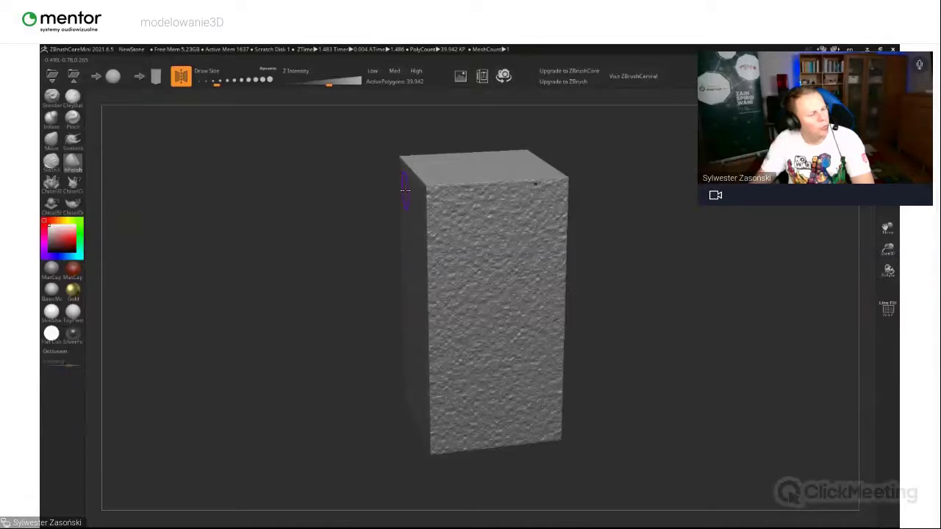
left_click_drag(375, 203, 474, 204)
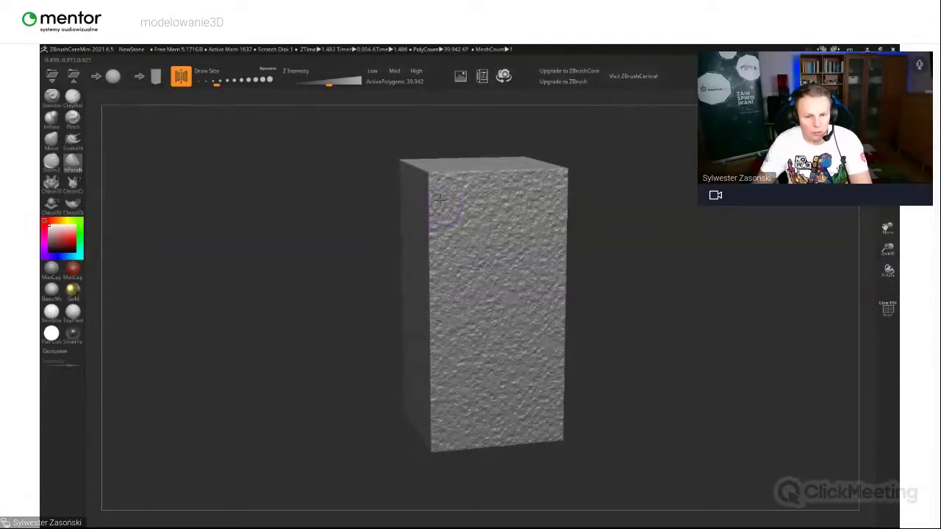
left_click(51, 100)
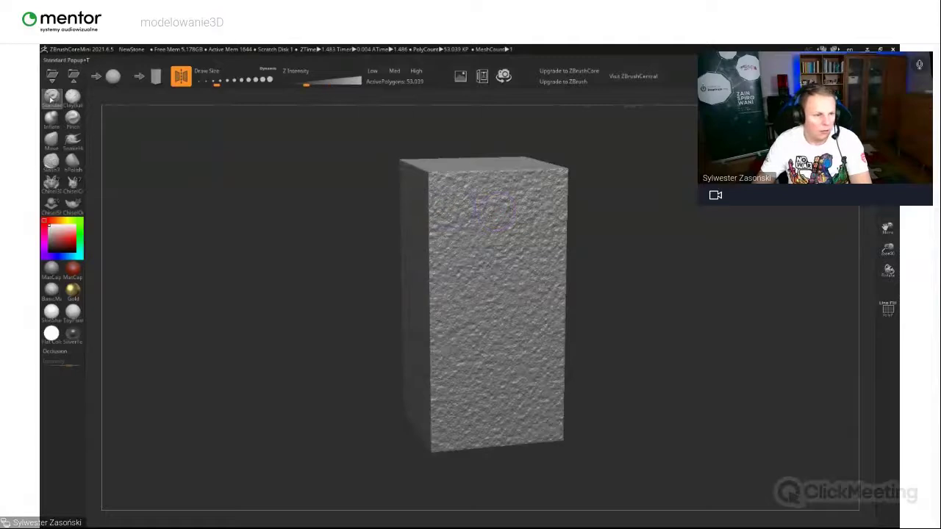
Smooth the top edge and the upper vertical edges of the stone block's front face into rounded corners
key("shift")
mouse_move(438, 189)
left_mouse_down()
mouse_move(470, 178)
mouse_move(426, 176)
mouse_move(549, 178)
mouse_move(562, 193)
left_mouse_up()
mouse_move(625, 199)
left_mouse_down()
mouse_move(588, 212)
mouse_move(596, 198)
left_mouse_up()
key("shift")
left_click_drag(486, 179, 491, 243, "shift")
mouse_move(489, 275)
left_mouse_down()
mouse_move(489, 186)
mouse_move(491, 205)
left_mouse_up()
right_click_drag(491, 205, 447, 208)
left_click_drag(448, 203, 451, 286)
mouse_move(454, 233)
left_mouse_down()
mouse_move(457, 285)
mouse_move(456, 233)
mouse_move(452, 251)
left_mouse_up()
Smooth the upper part of the remaining vertical corners so the stone block narrows towards its top
right_click_drag(621, 216, 455, 231)
mouse_move(506, 226)
left_mouse_down("shift")
mouse_move(521, 203)
mouse_move(524, 269)
mouse_move(527, 256)
mouse_move(514, 304)
left_mouse_up("shift")
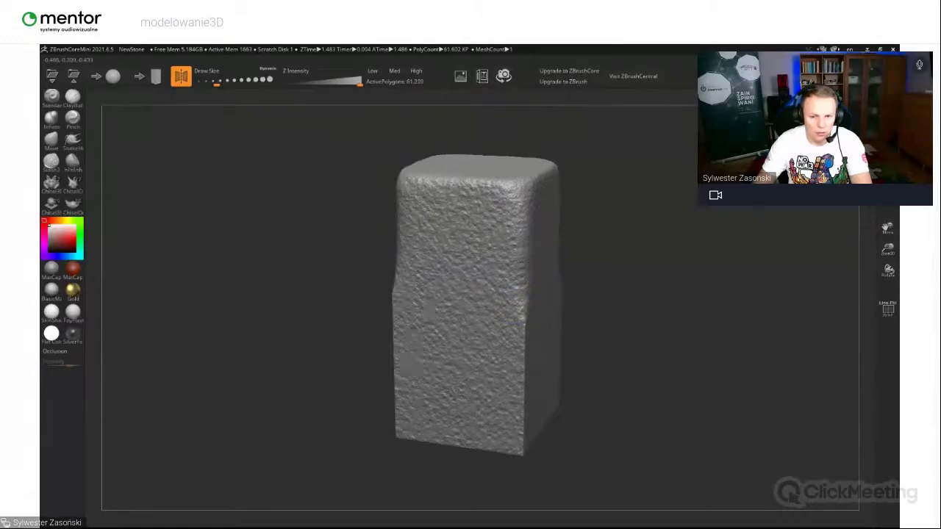
mouse_move(516, 213)
left_mouse_down("shift")
mouse_move(518, 178)
mouse_move(522, 292)
left_mouse_up("shift")
mouse_move(642, 214)
left_mouse_down()
mouse_move(563, 239)
mouse_move(568, 213)
left_mouse_up()
key("shift")
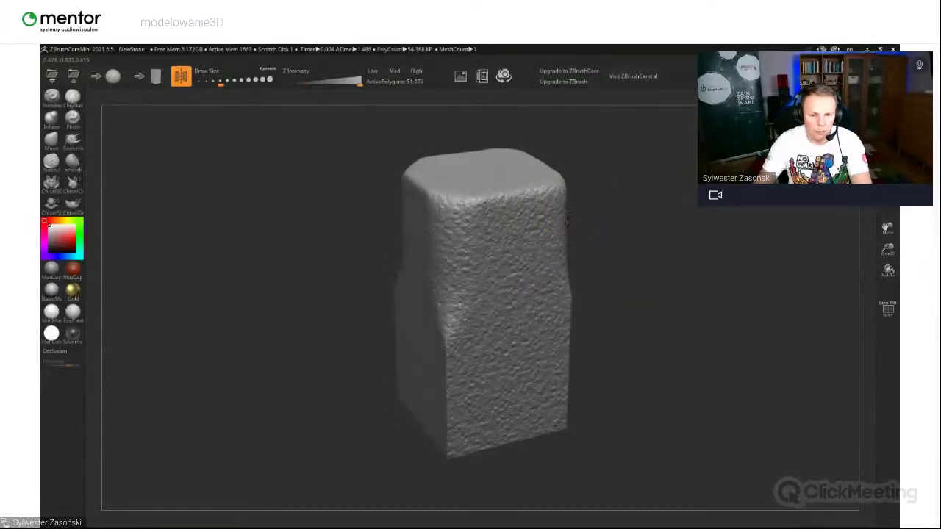
left_click_drag(570, 279, 572, 294, "shift")
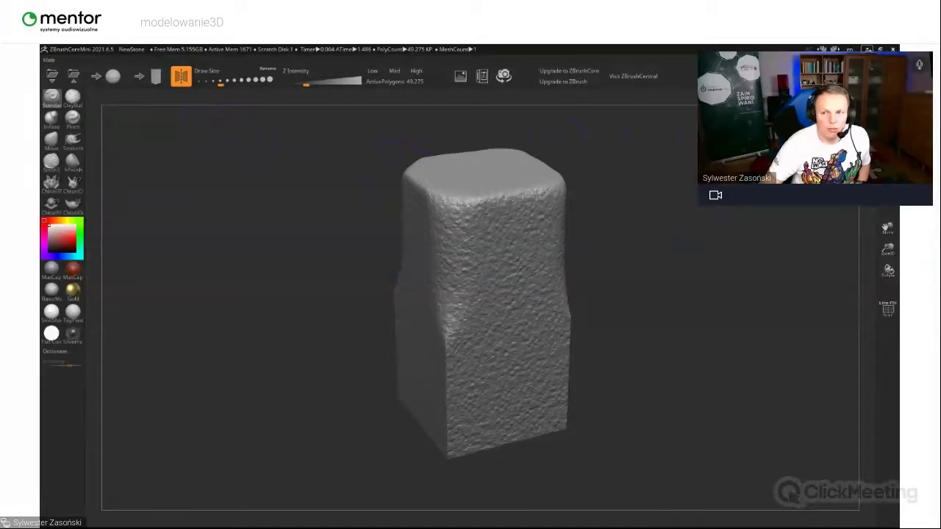
Switch to the browser, open the ZBrushCoreMini Interface documentation page and select its address for sharing
left_click(867, 49)
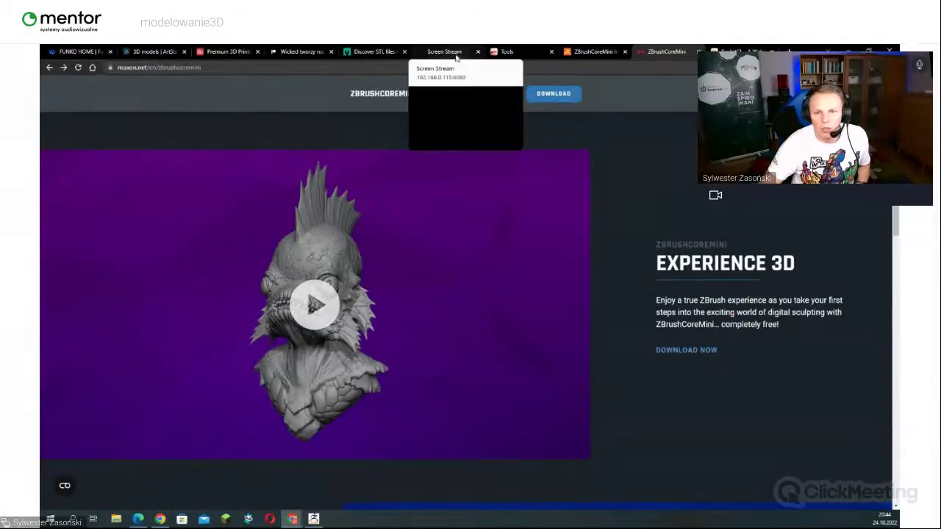
left_click(592, 52)
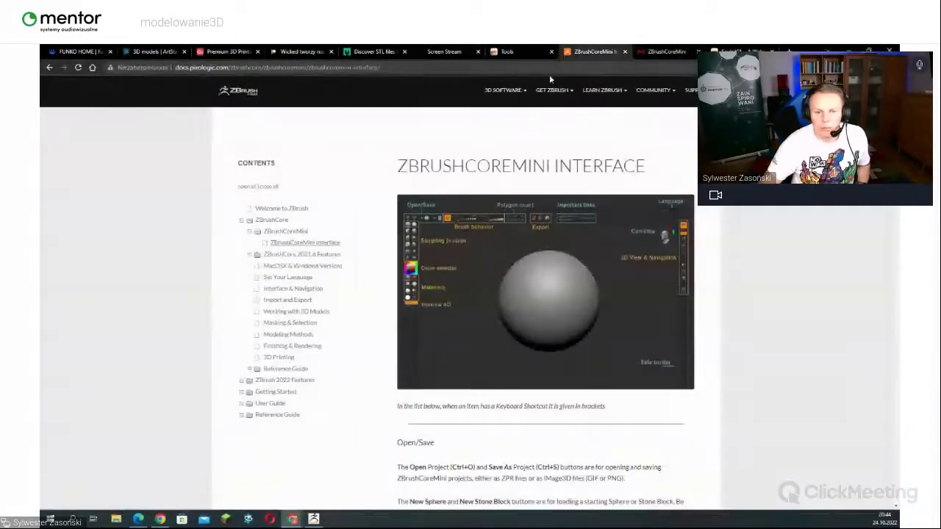
left_click(459, 69)
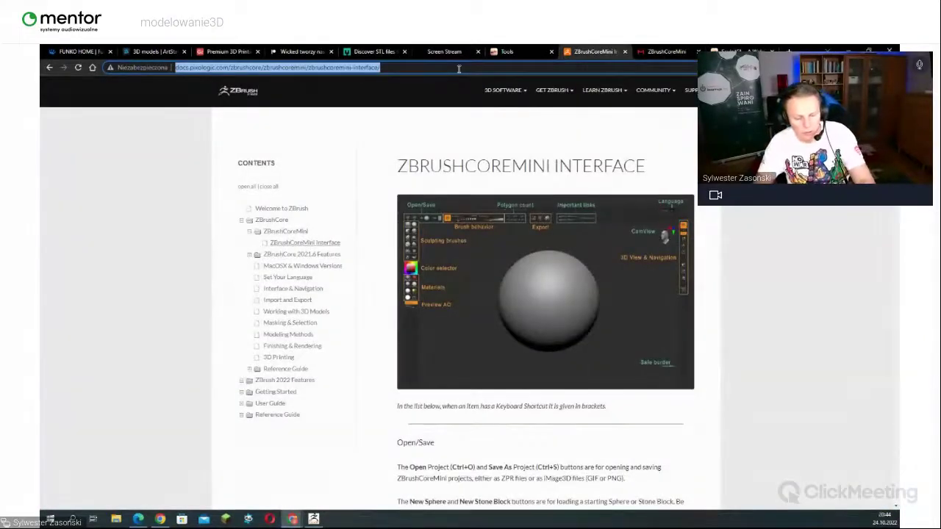
key("alt+Tab")
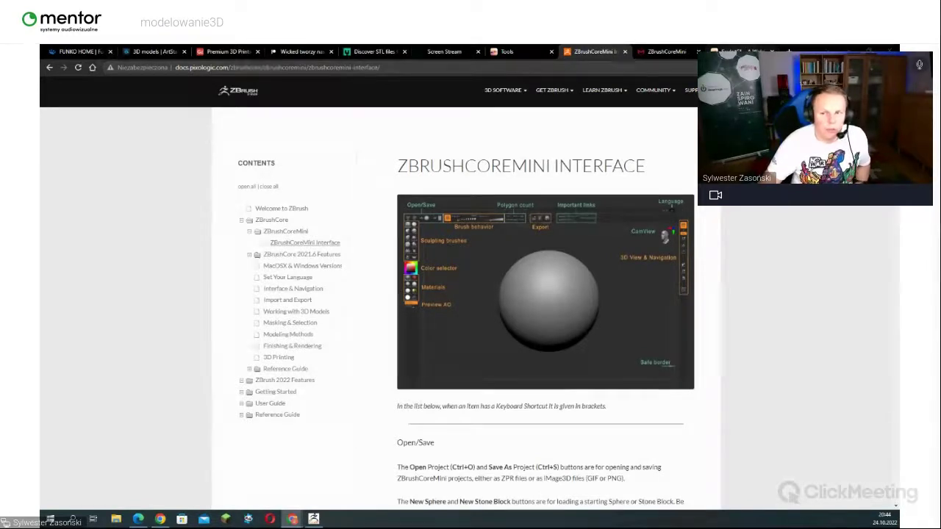
Switch to SculptGL in the browser, clear the old scene and reload the page to get a fresh sphere
left_click(741, 51)
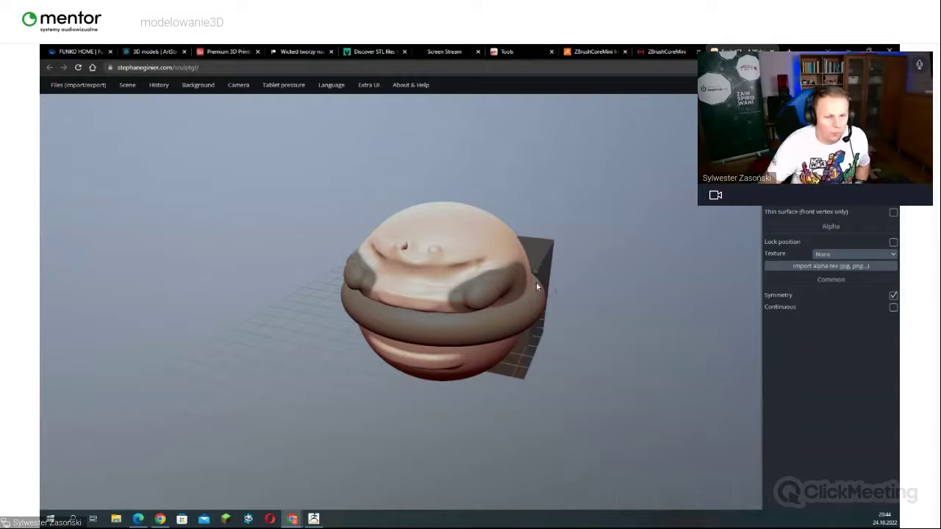
mouse_move(487, 316)
right_mouse_down()
mouse_move(412, 276)
mouse_move(403, 307)
mouse_move(505, 269)
right_mouse_up()
mouse_move(127, 87)
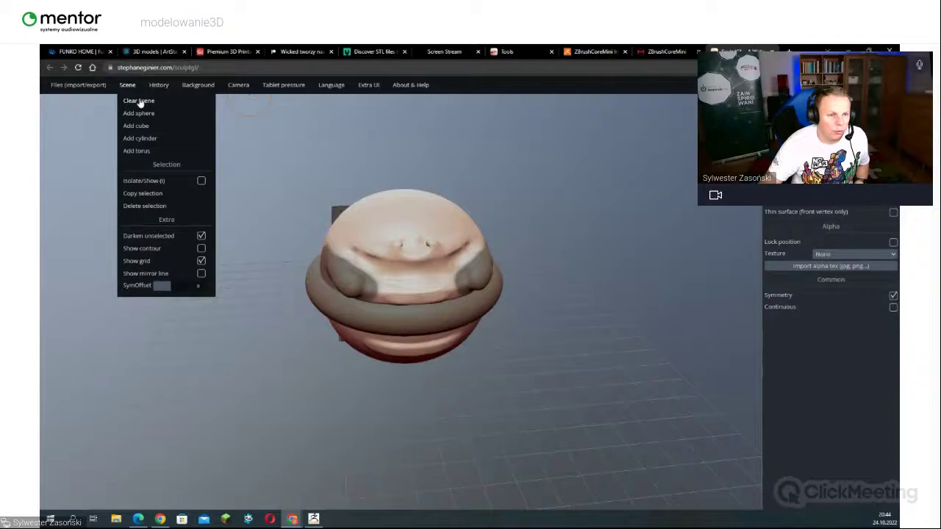
left_click(139, 103)
left_click(513, 119)
mouse_move(341, 261)
left_mouse_down()
mouse_move(353, 263)
mouse_move(360, 334)
left_mouse_up()
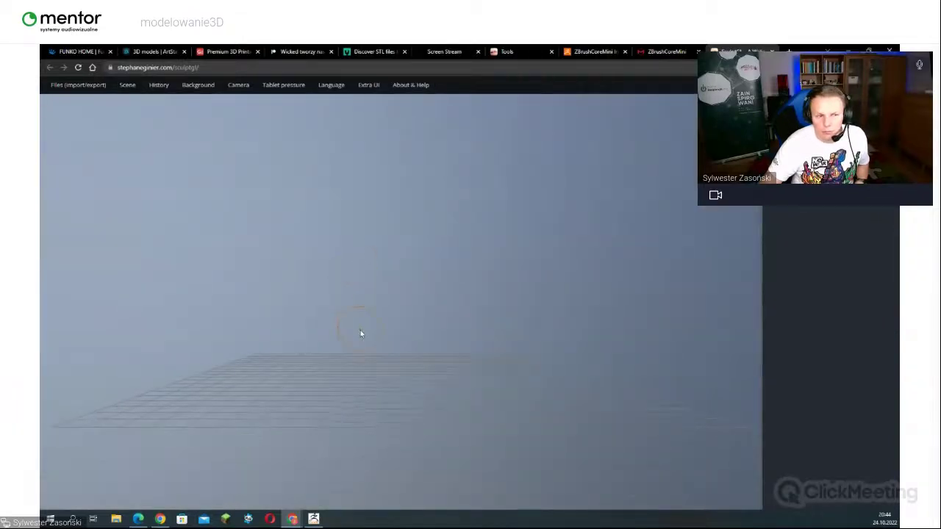
left_click(78, 67)
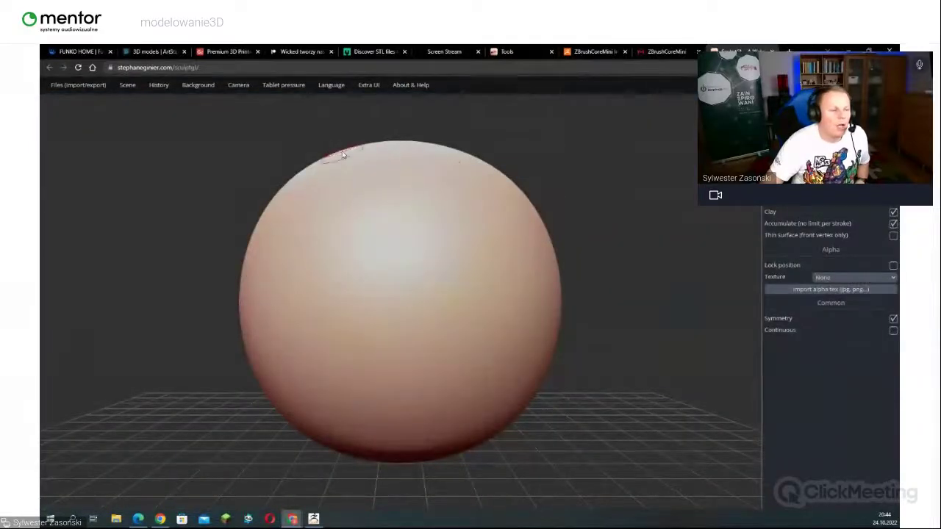
Select the SculptGL page address for sharing, and look over its sculpting settings in comparison with ZBrushCoreMini
left_click(218, 67)
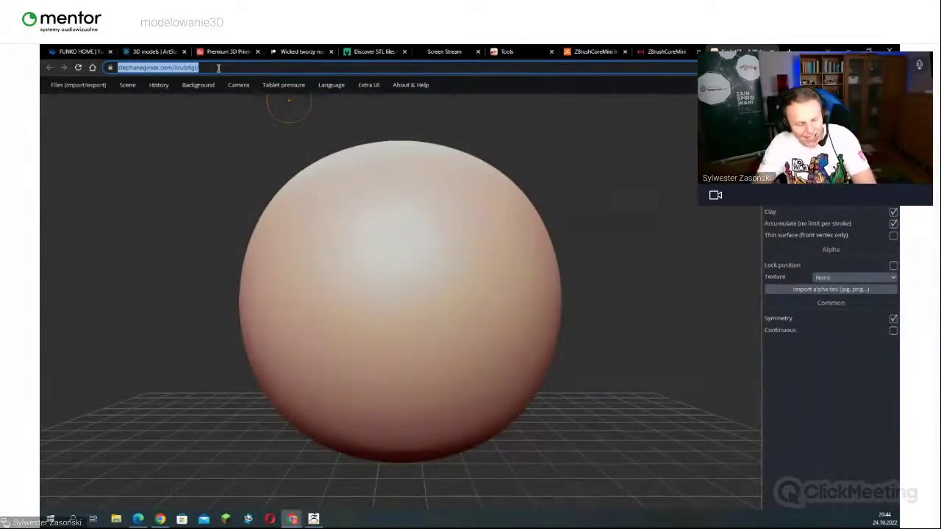
left_click(61, 146)
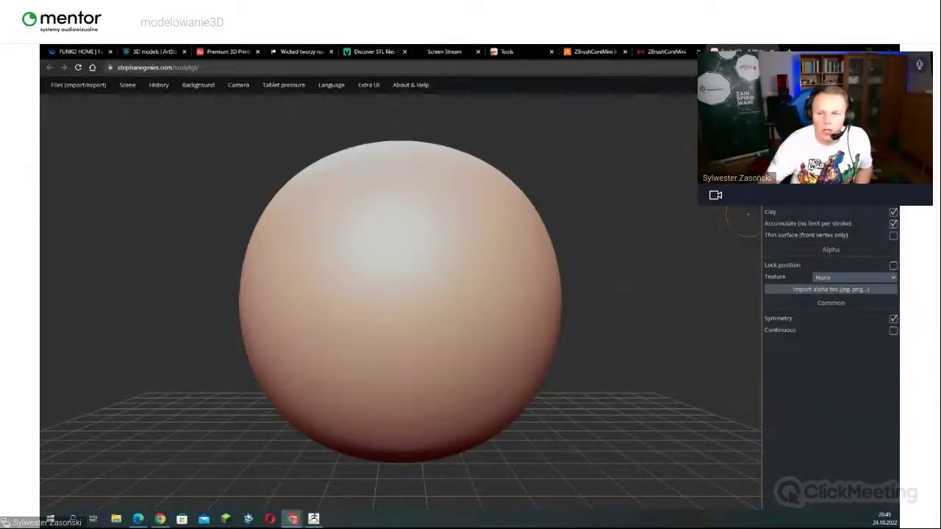
scroll(830, 346, "up", 3)
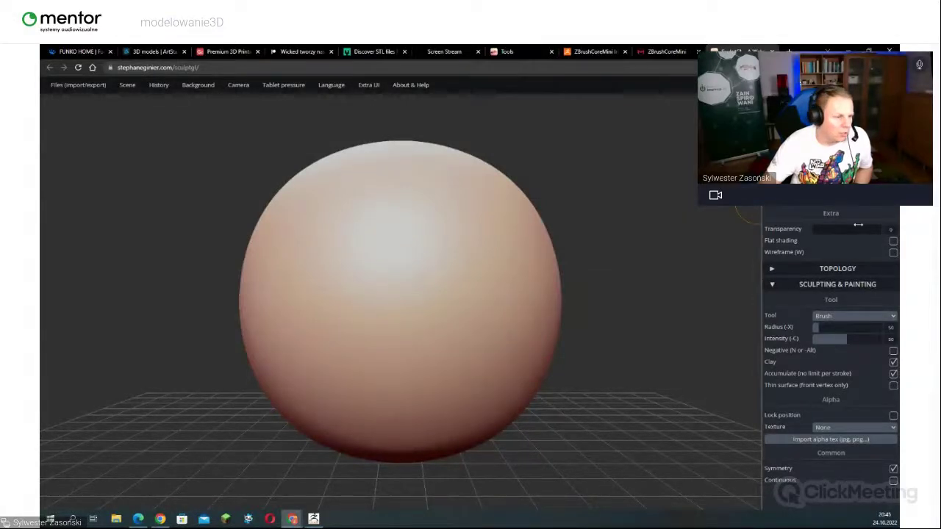
left_click(314, 519)
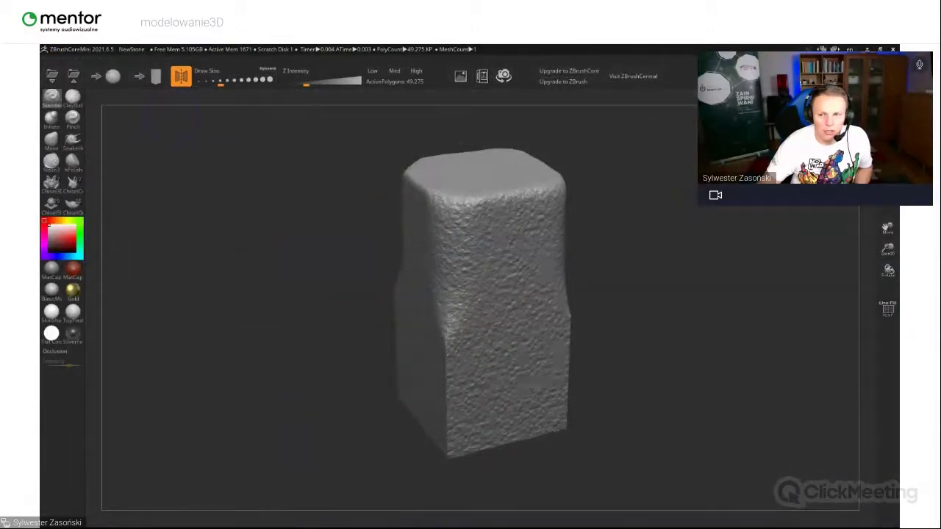
left_click(868, 49)
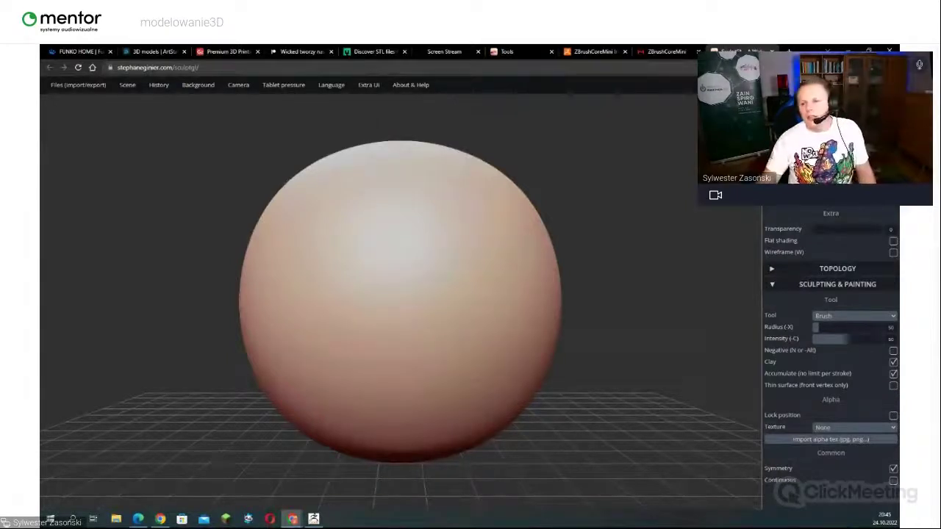
Sculpt a pair of raised closed eyelids on the upper front of the sphere with the Brush tool and symmetry
scroll(831, 345, "down", 3)
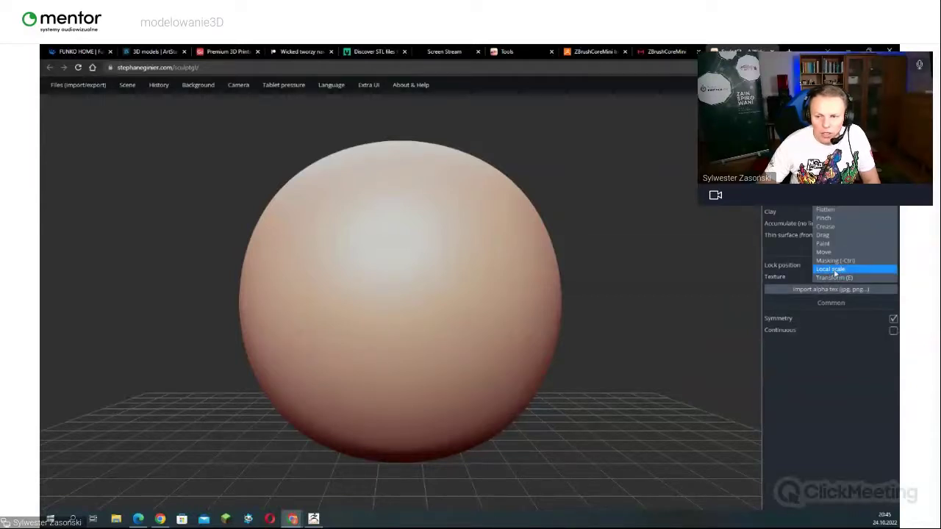
left_click(827, 176)
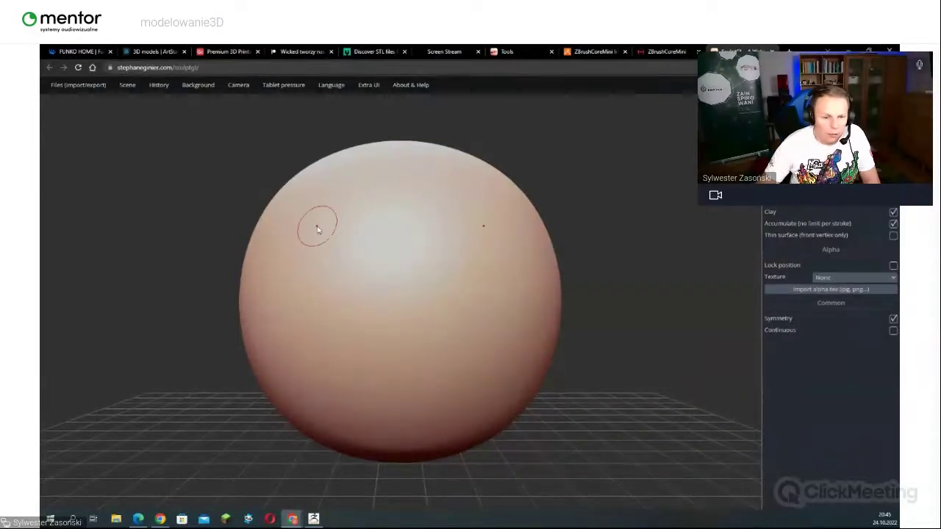
mouse_move(330, 246)
left_mouse_down()
mouse_move(358, 236)
mouse_move(330, 231)
mouse_move(369, 236)
mouse_move(315, 235)
left_mouse_up()
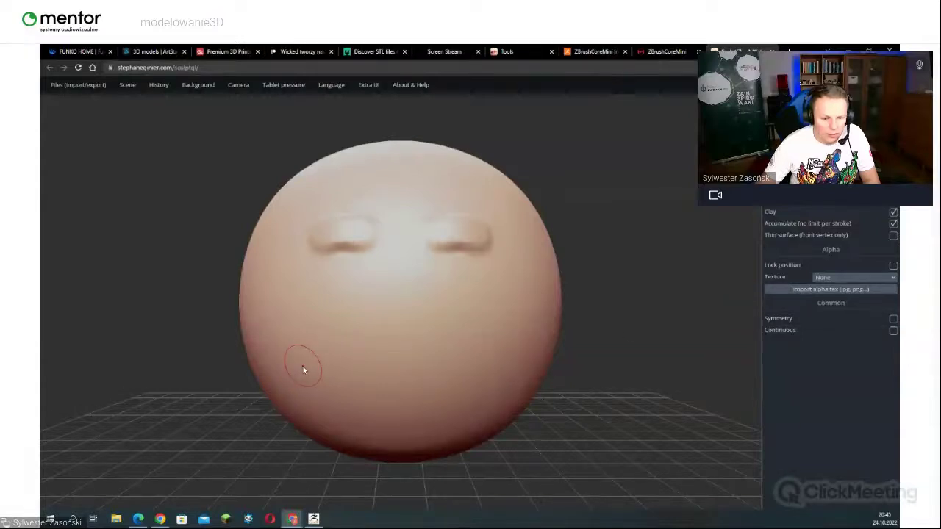
key("0")
mouse_move(316, 354)
left_mouse_down()
mouse_move(342, 375)
mouse_move(446, 392)
mouse_move(513, 363)
left_mouse_up()
key("1")
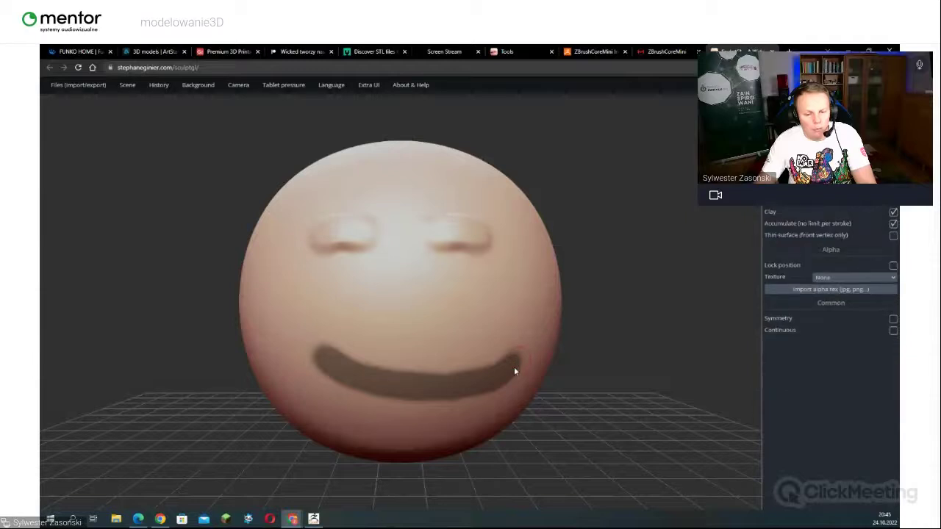
key("ctrl+z")
left_click_drag(316, 374, 472, 373, "ctrl")
key("1")
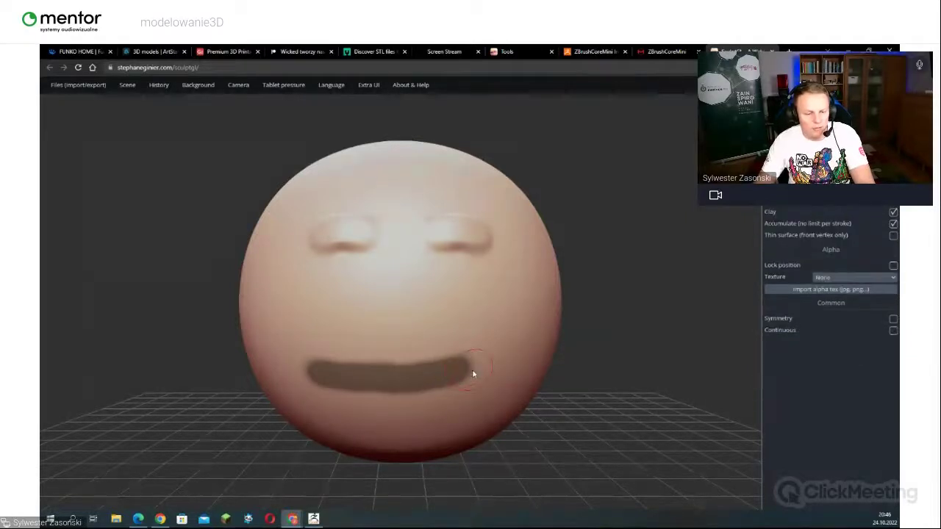
key("0")
key("ctrl+z")
key("1")
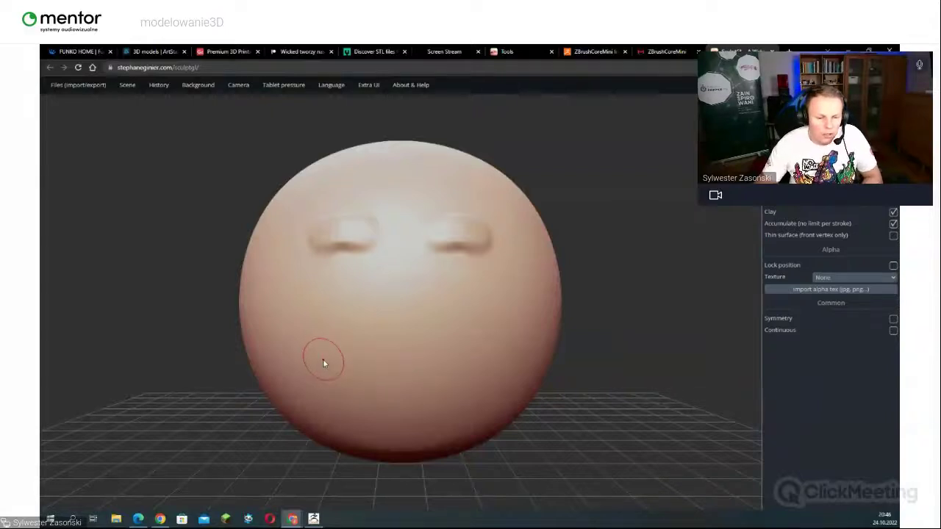
key("2")
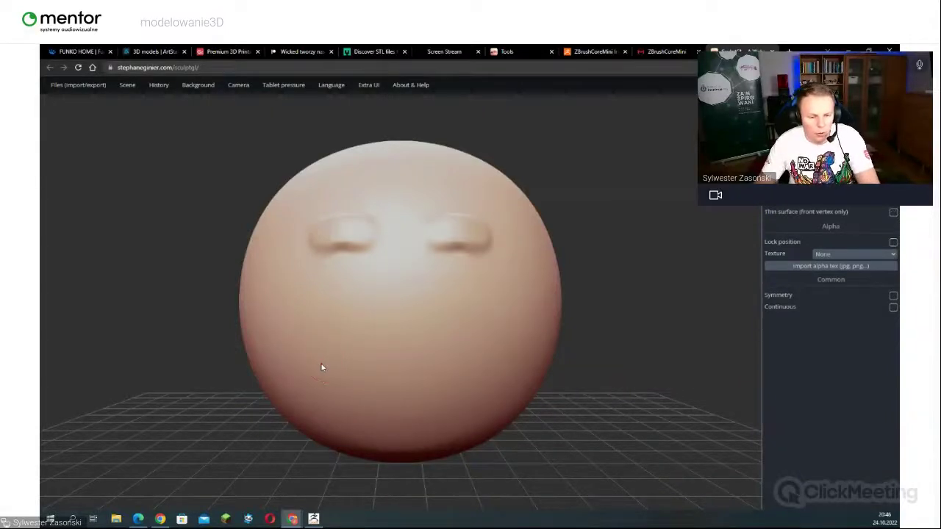
key("1")
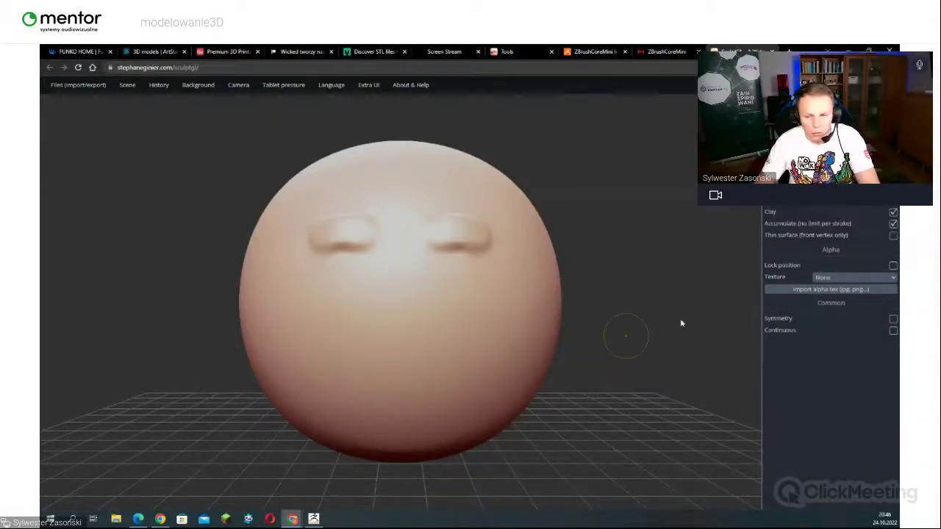
Raise a straight horizontal mouth ridge below the eyes with the Inflate tool, symmetry off
left_click(853, 164)
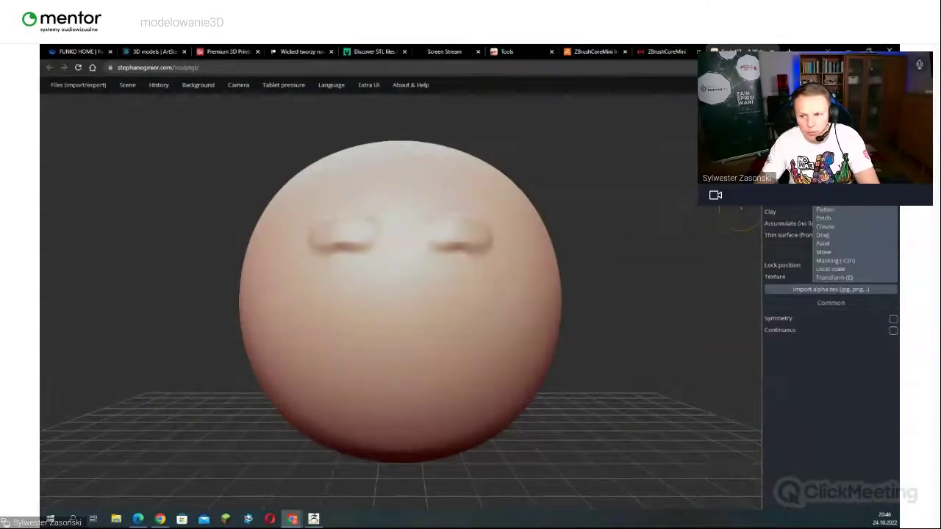
left_click(830, 184)
mouse_move(323, 373)
left_mouse_down()
mouse_move(475, 376)
mouse_move(321, 377)
left_mouse_up()
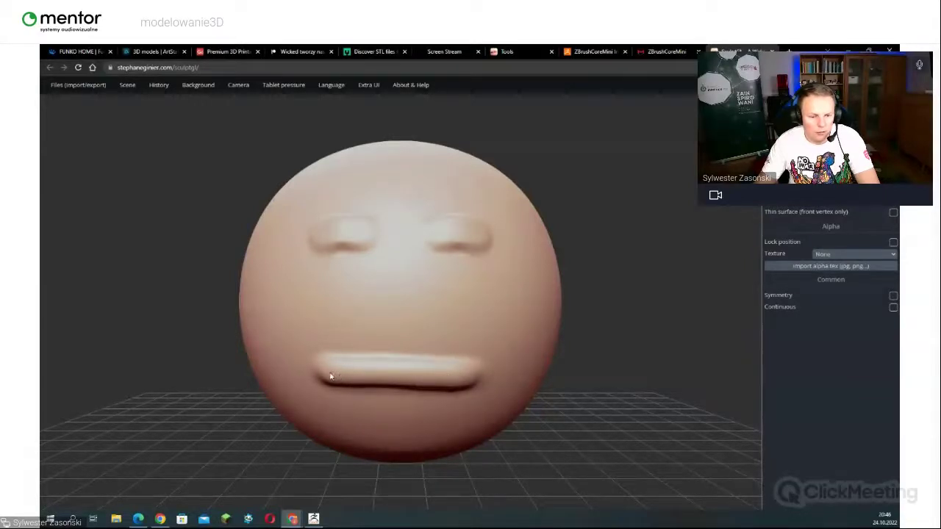
Work over the mouth ridge from an angled side view and remove it from the sphere
mouse_move(490, 376)
right_mouse_down()
mouse_move(239, 368)
mouse_move(445, 361)
right_mouse_up()
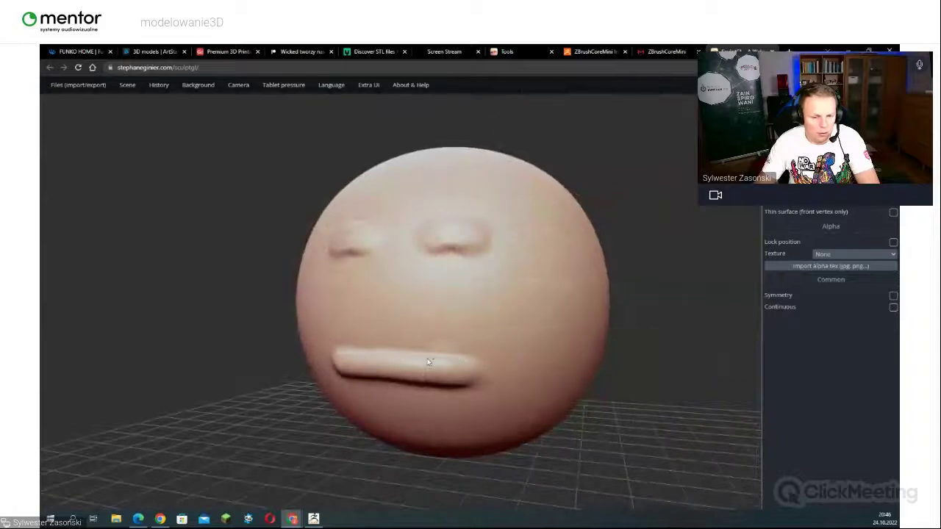
mouse_move(334, 355)
left_mouse_down()
mouse_move(419, 353)
mouse_move(479, 367)
mouse_move(334, 372)
mouse_move(483, 391)
left_mouse_up()
left_click_drag(330, 381, 477, 385)
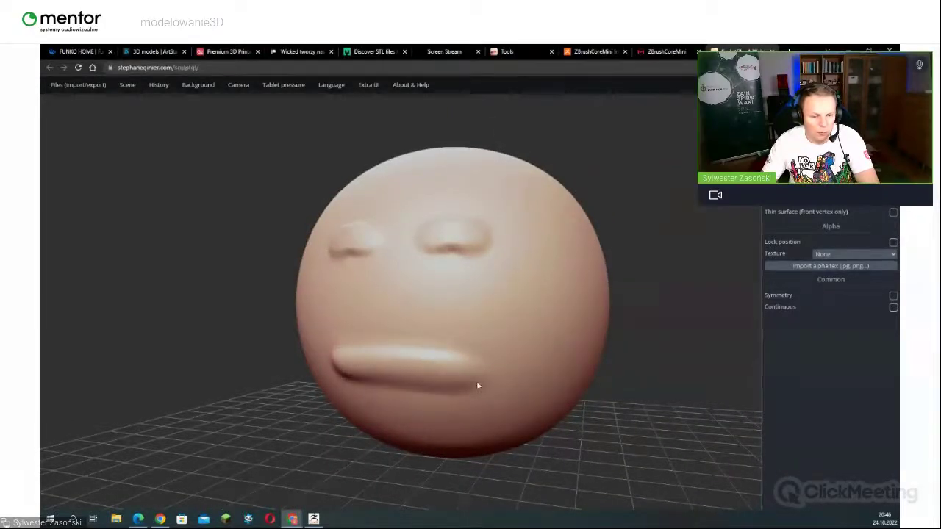
mouse_move(500, 364)
right_mouse_down()
mouse_move(344, 360)
mouse_move(473, 363)
right_mouse_up()
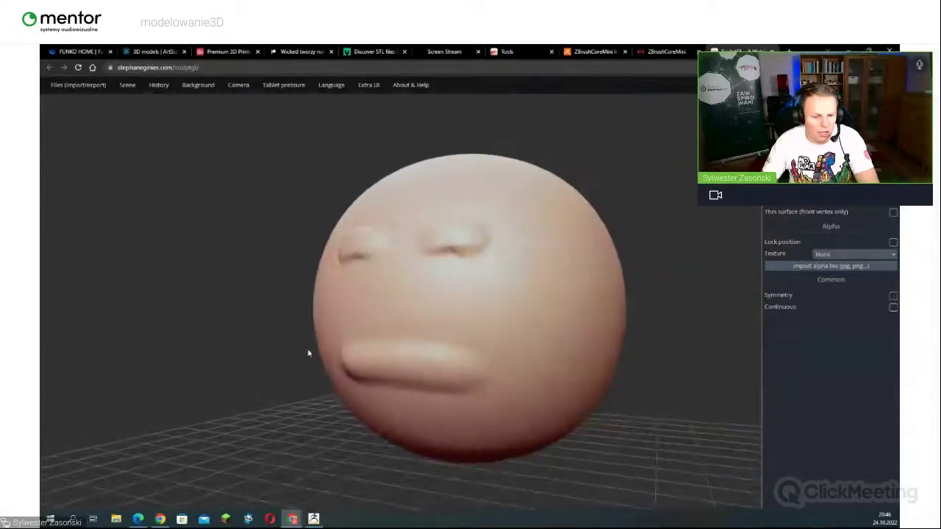
mouse_move(463, 386)
left_mouse_down()
mouse_move(355, 374)
mouse_move(473, 365)
mouse_move(384, 377)
mouse_move(426, 392)
mouse_move(363, 368)
left_mouse_up()
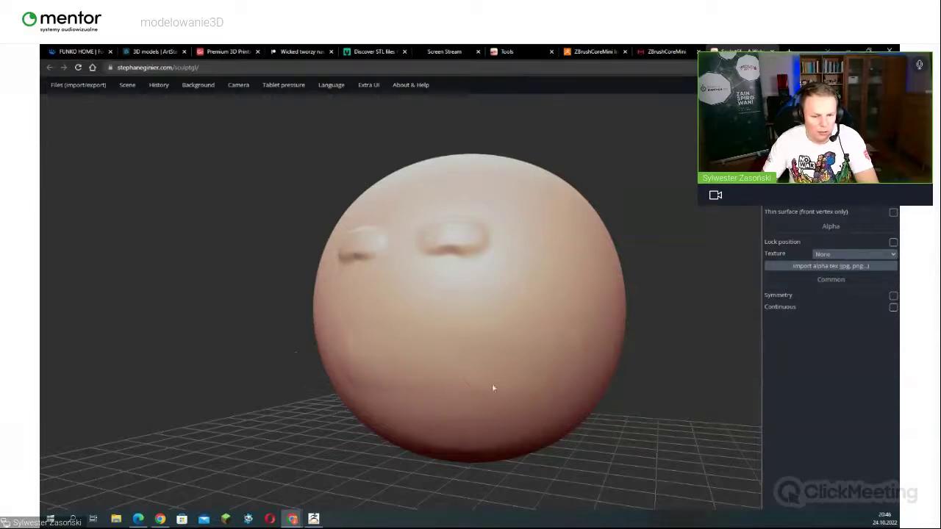
Pull a pair of curled ears out of the upper sides of the head with the Move tool, symmetry on
right_click_drag(519, 359, 651, 389)
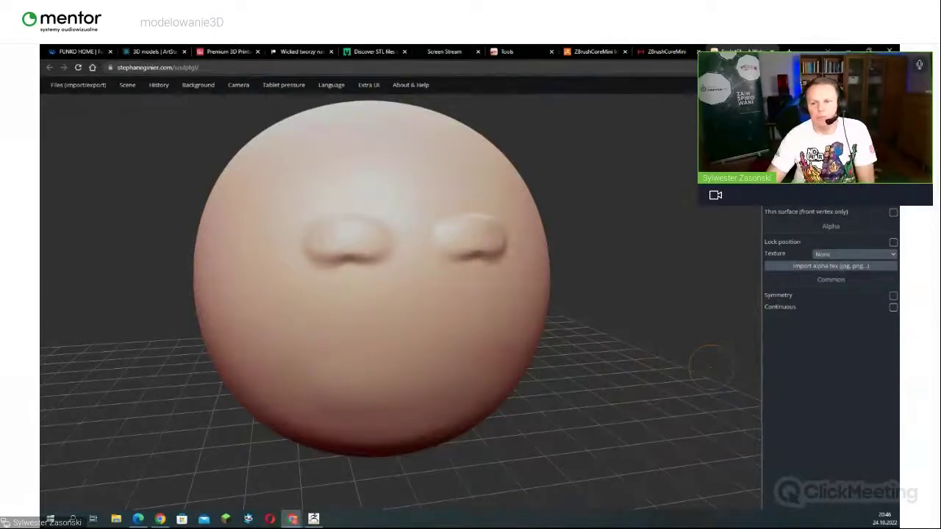
left_click(854, 165)
left_click(823, 252)
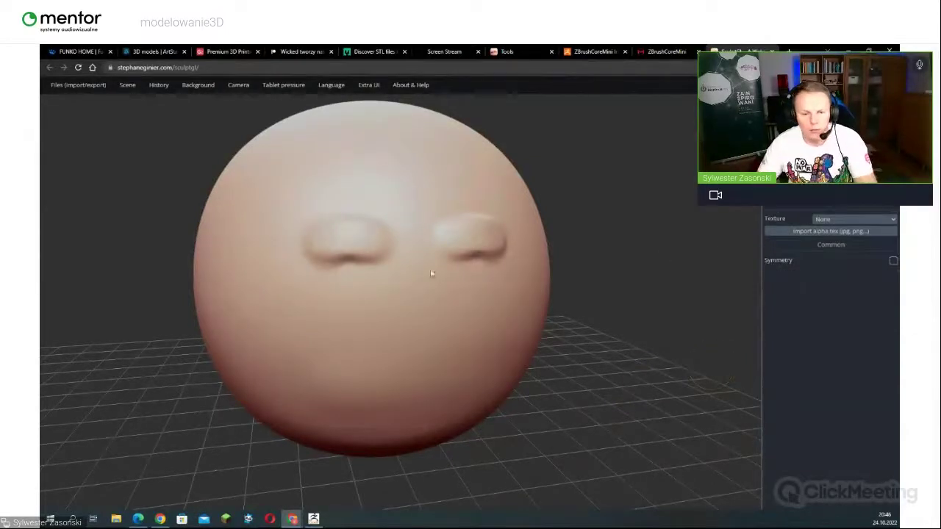
right_click_drag(363, 306, 328, 313)
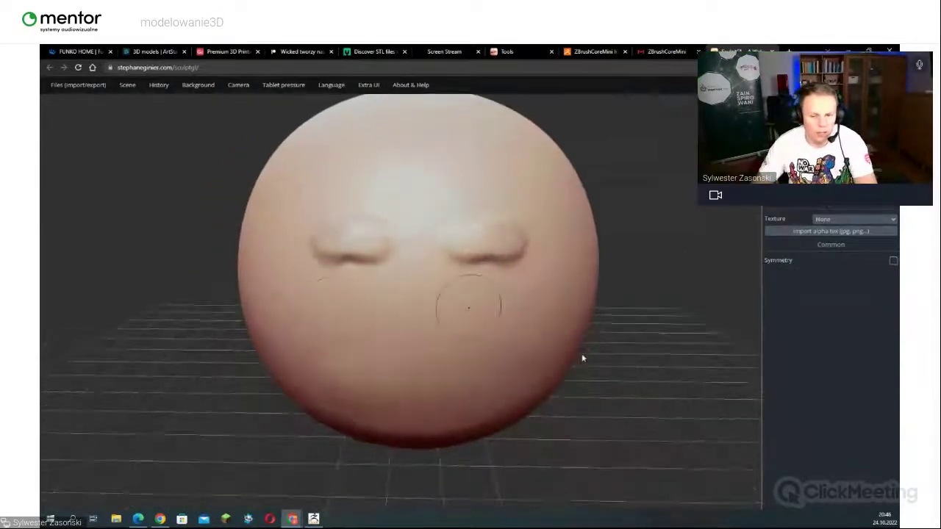
left_click(892, 261)
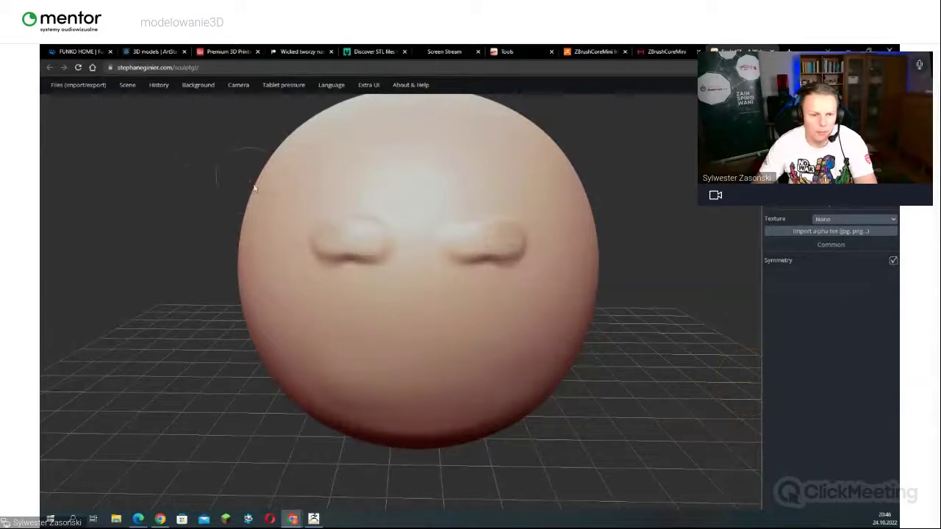
mouse_move(245, 163)
left_mouse_down()
mouse_move(214, 171)
mouse_move(176, 221)
mouse_move(292, 254)
mouse_move(433, 252)
mouse_move(246, 262)
mouse_move(214, 253)
left_mouse_up()
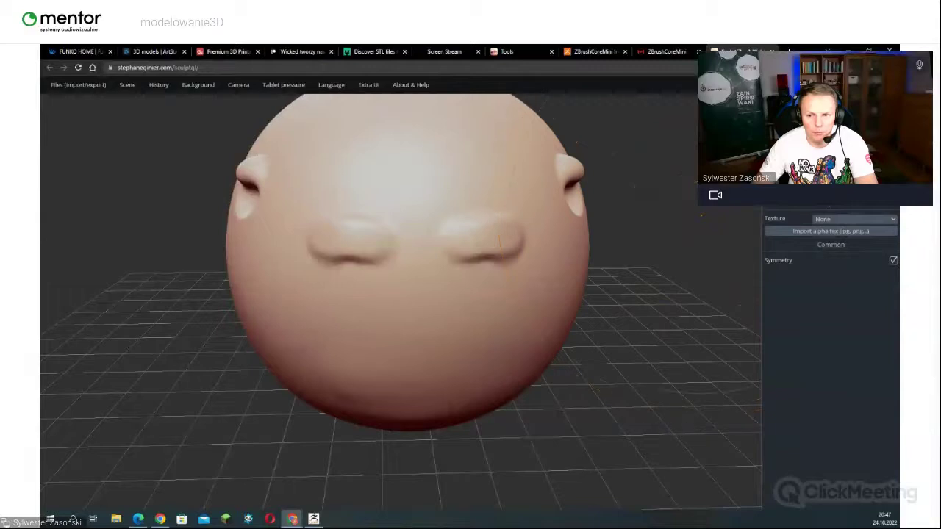
Carve a wide open mouth across the sphere below the closed eyes with the Brush tool, symmetry on
left_click(855, 199)
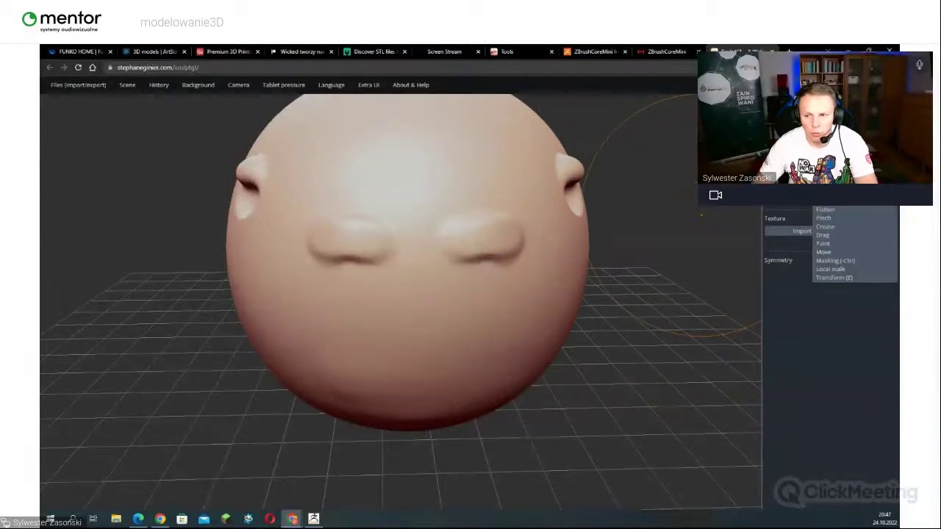
left_click(826, 175)
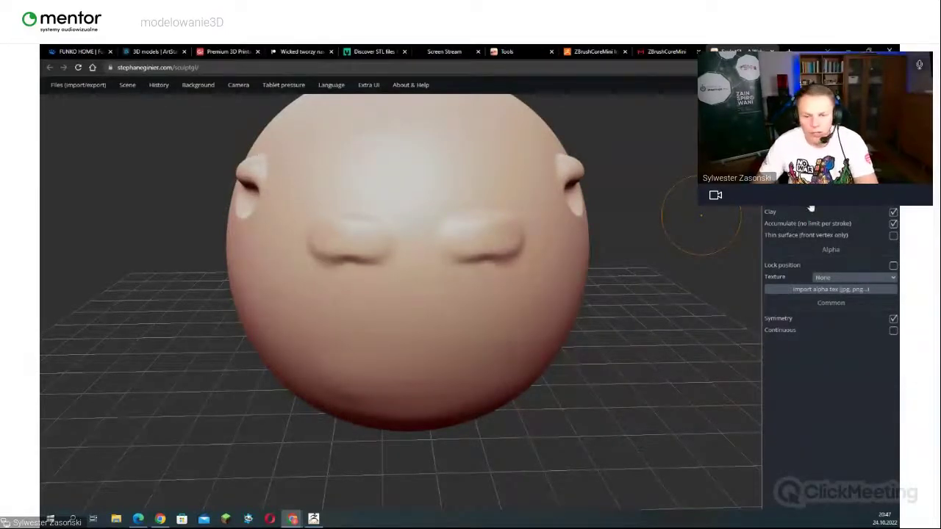
scroll(596, 197, "down", 5)
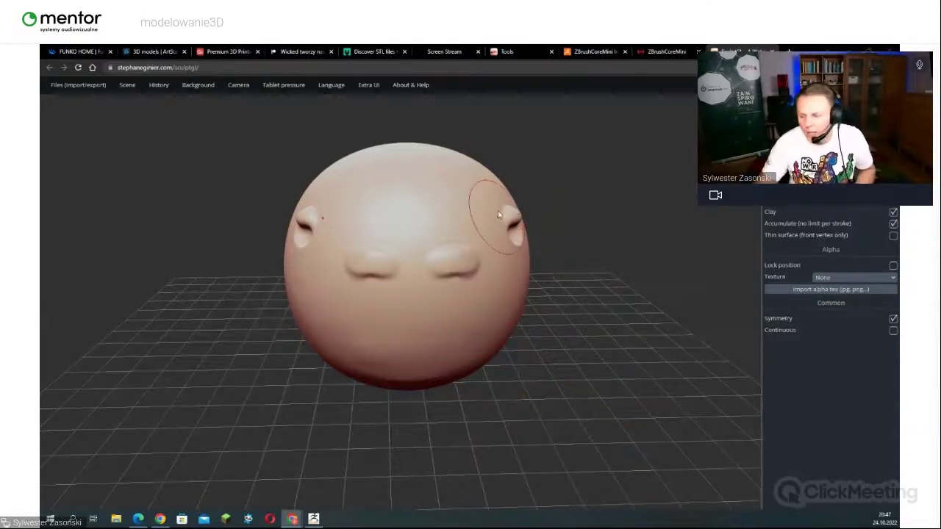
key("ctrl+z")
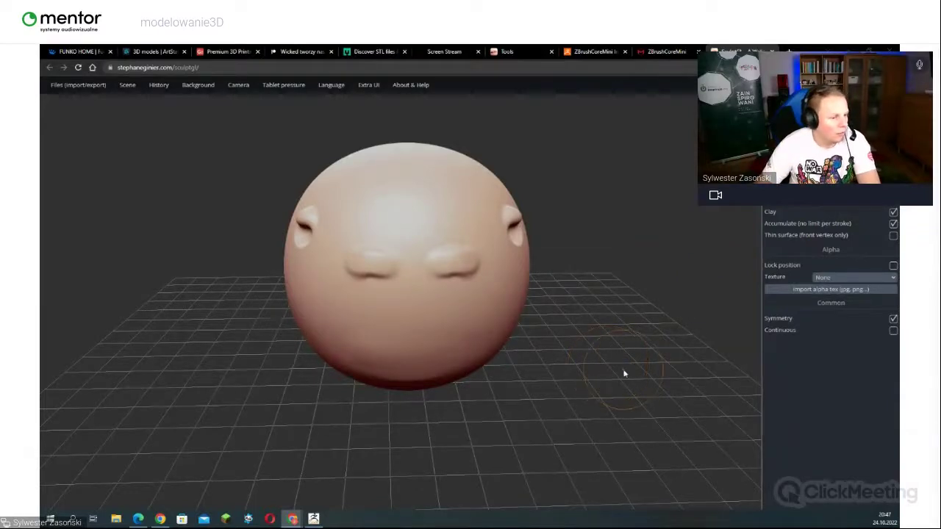
mouse_move(372, 317)
left_mouse_down()
mouse_move(463, 330)
mouse_move(369, 330)
mouse_move(493, 336)
mouse_move(326, 336)
mouse_move(526, 338)
mouse_move(304, 330)
mouse_move(541, 332)
mouse_move(311, 330)
mouse_move(518, 337)
left_mouse_up()
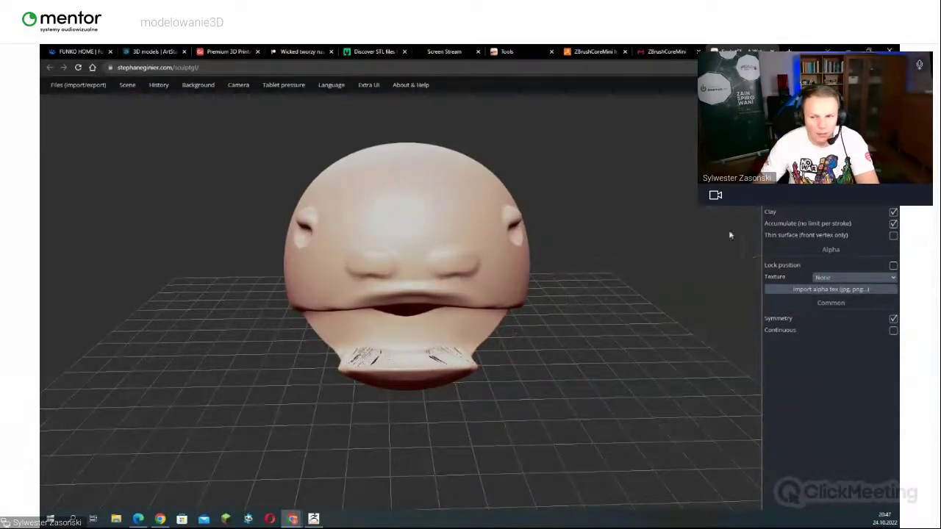
Brush over the streaked upper surface of the protruding lower lip from an angled close view
left_click_drag(548, 328, 267, 299)
mouse_move(489, 430)
left_mouse_down()
mouse_move(549, 460)
mouse_move(507, 441)
mouse_move(527, 436)
mouse_move(471, 422)
mouse_move(514, 471)
mouse_move(471, 416)
mouse_move(500, 454)
left_mouse_up()
left_click_drag(506, 401, 689, 466)
key("ctrl")
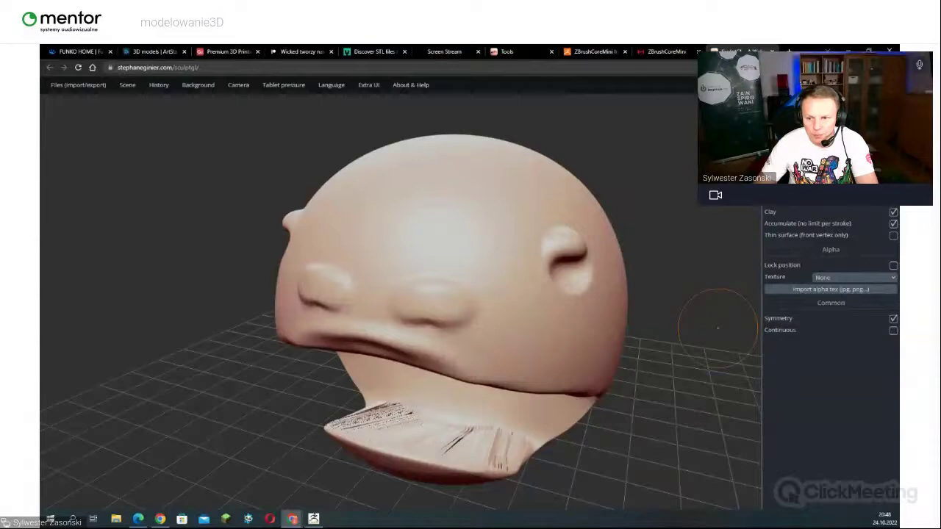
mouse_move(459, 445)
left_mouse_down()
mouse_move(396, 421)
mouse_move(341, 420)
mouse_move(416, 447)
mouse_move(378, 419)
left_mouse_up()
scroll(379, 419, "up", 3)
scroll(379, 419, "up", 3)
mouse_move(397, 413)
right_mouse_down()
mouse_move(665, 391)
mouse_move(676, 336)
mouse_move(686, 402)
mouse_move(672, 446)
mouse_move(546, 430)
right_mouse_up()
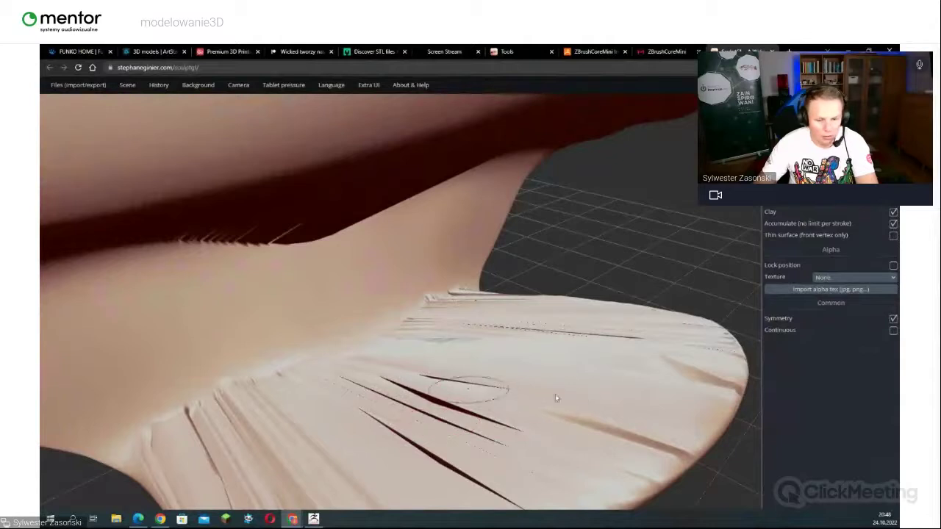
Brush strokes onto the dark roof of the mouth beneath the upper lip, seen from below
mouse_move(457, 407)
right_mouse_down()
mouse_move(368, 296)
mouse_move(382, 307)
mouse_move(384, 329)
mouse_move(336, 272)
right_mouse_up()
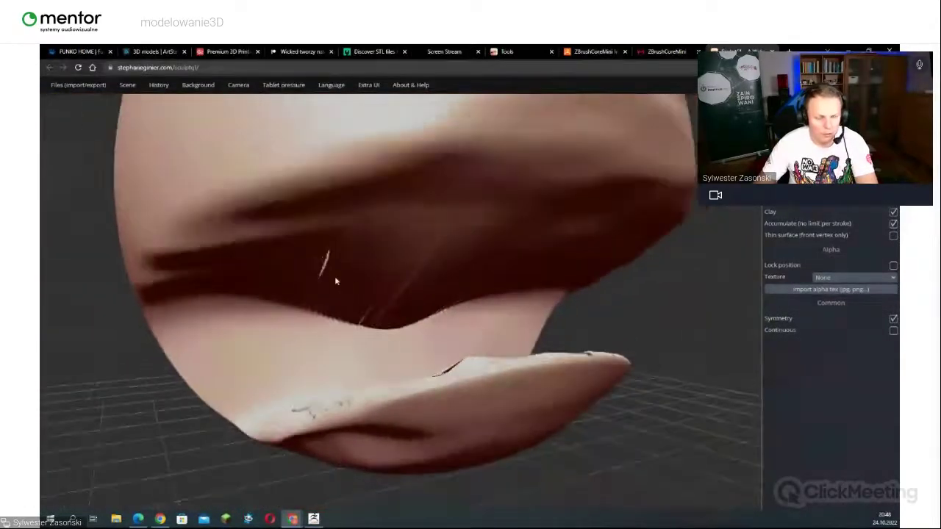
left_click_drag(350, 255, 328, 266)
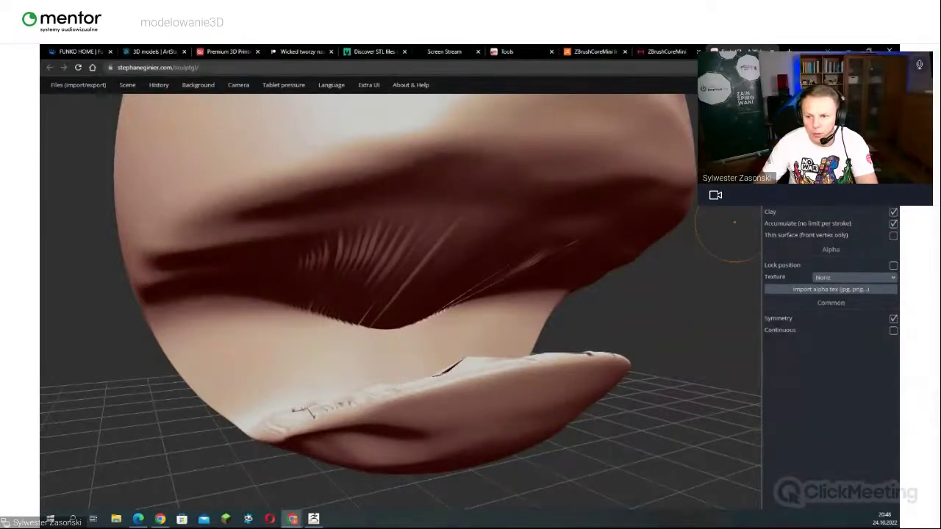
left_click_drag(355, 257, 423, 254)
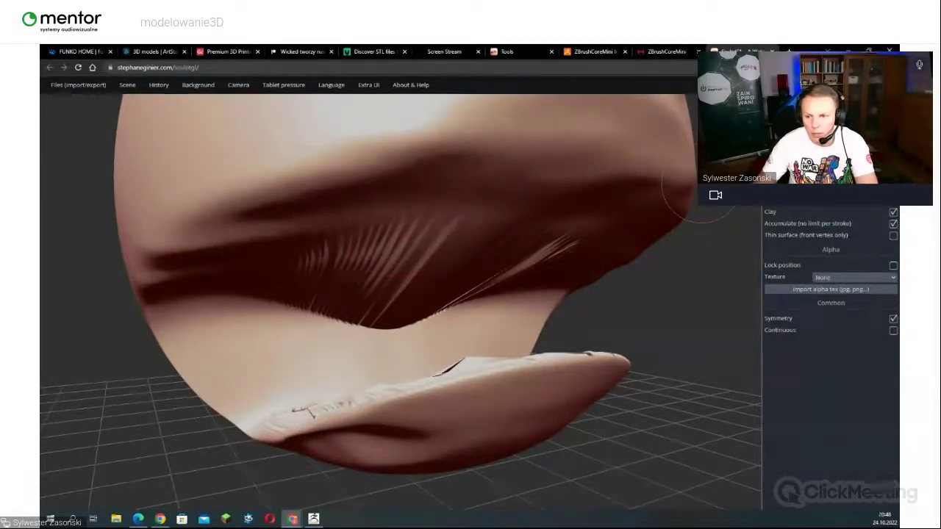
Level the rough ridges on the roof of the mouth and the lower lip with the Flatten tool
left_click(854, 164)
left_click(841, 210)
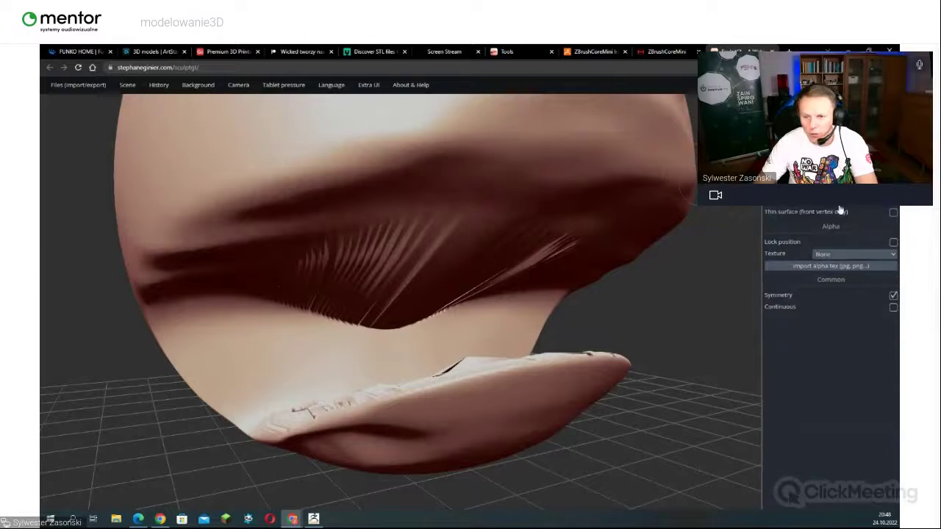
mouse_move(379, 243)
left_mouse_down()
mouse_move(335, 236)
mouse_move(447, 250)
left_mouse_up()
mouse_move(279, 282)
left_mouse_down()
mouse_move(498, 246)
mouse_move(369, 203)
mouse_move(420, 220)
mouse_move(230, 285)
mouse_move(305, 319)
mouse_move(341, 316)
left_mouse_up()
mouse_move(430, 250)
right_mouse_down()
mouse_move(406, 407)
mouse_move(378, 378)
mouse_move(397, 353)
right_mouse_up()
mouse_move(504, 368)
left_mouse_down()
mouse_move(368, 397)
mouse_move(433, 426)
mouse_move(520, 396)
mouse_move(422, 388)
mouse_move(474, 381)
mouse_move(483, 419)
left_mouse_up()
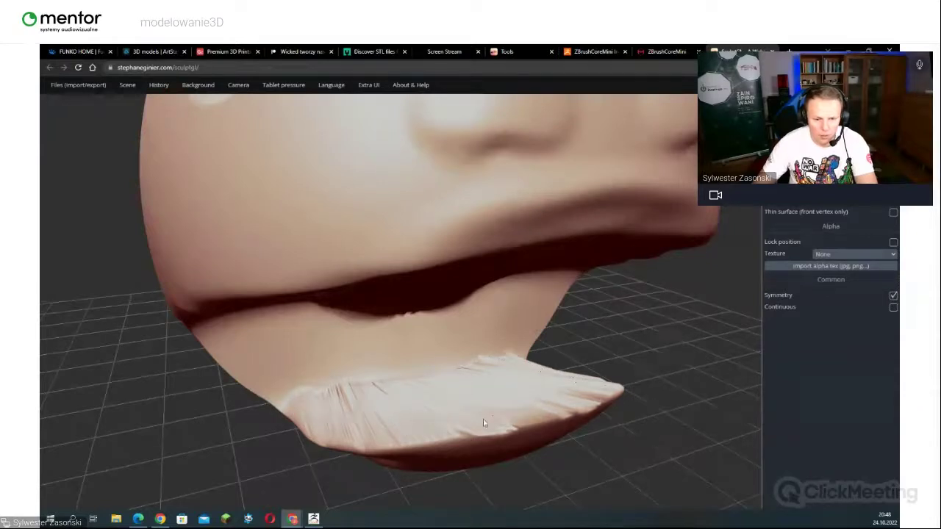
Pull a tall rounded peak out of the top of the head with the Drag tool
left_click(852, 164)
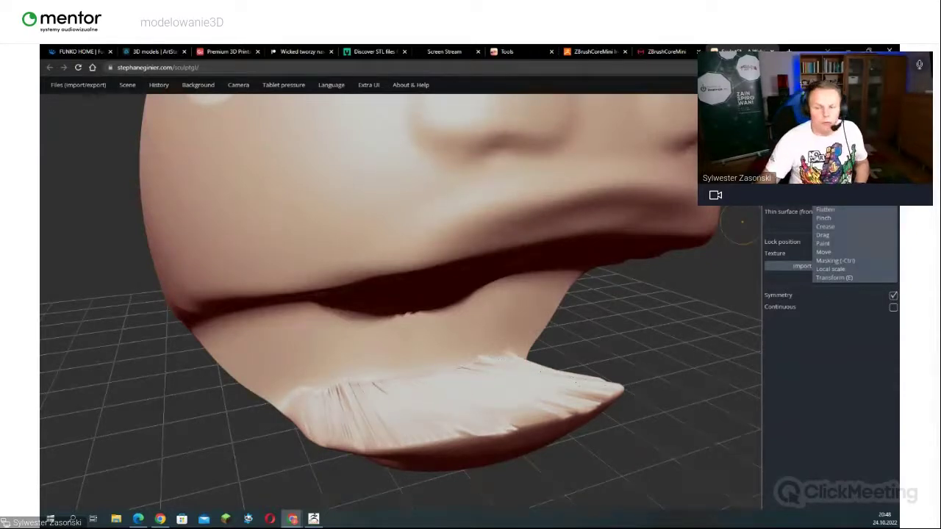
left_click(853, 235)
scroll(436, 263, "down", 5)
mouse_move(592, 258)
left_mouse_down()
mouse_move(434, 178)
mouse_move(435, 110)
left_mouse_up()
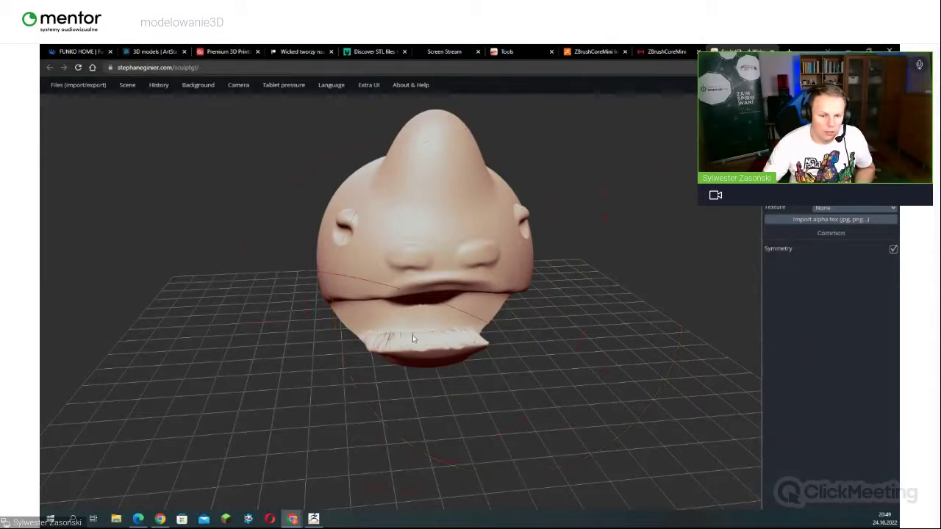
Pull the lower face and jaw downward and stretch the sides of the head outward with the Drag tool
left_click_drag(415, 347, 417, 370)
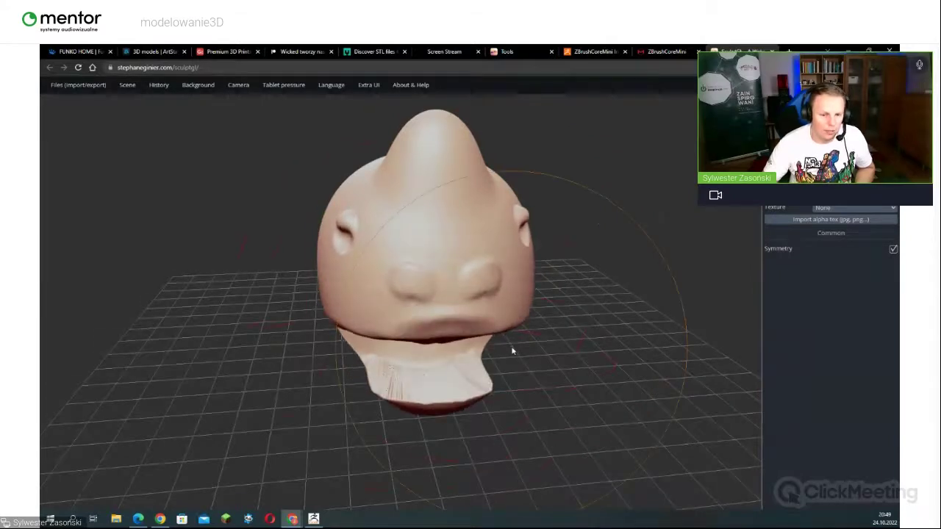
left_click_drag(510, 348, 563, 339)
left_click_drag(352, 299, 259, 304)
left_click_drag(503, 322, 310, 291)
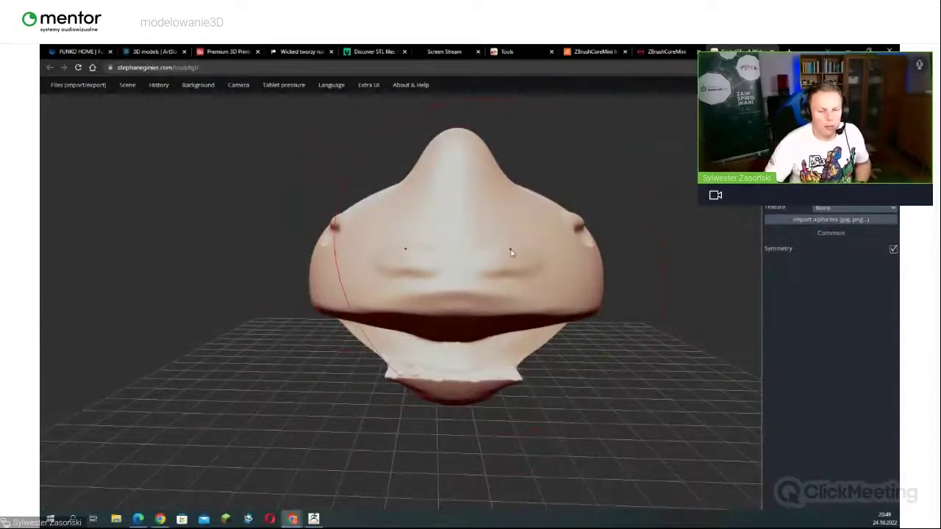
scroll(500, 251, "down", 3)
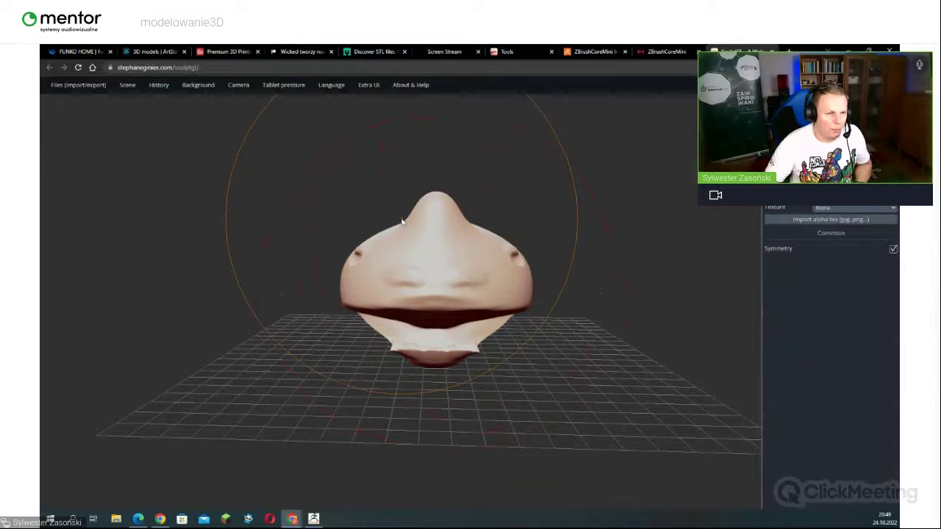
left_click_drag(531, 242, 555, 278)
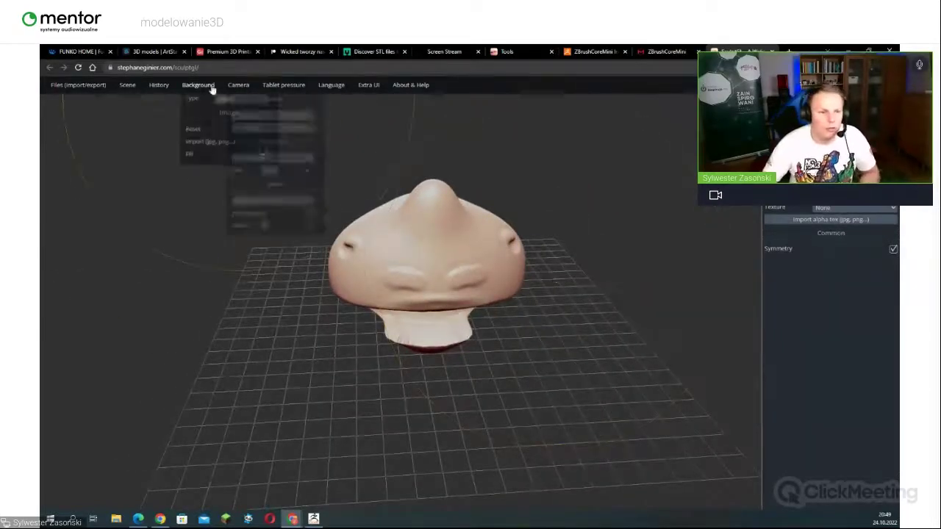
mouse_move(80, 86)
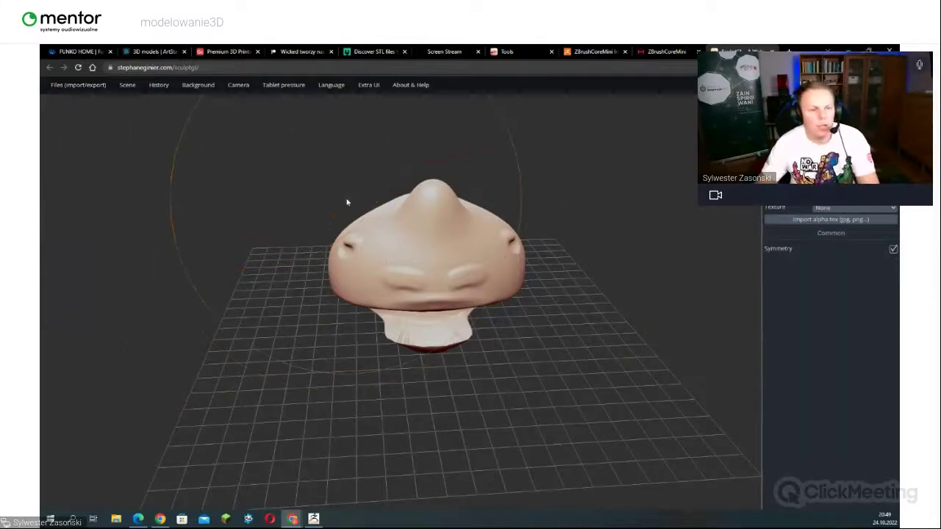
left_click(449, 206)
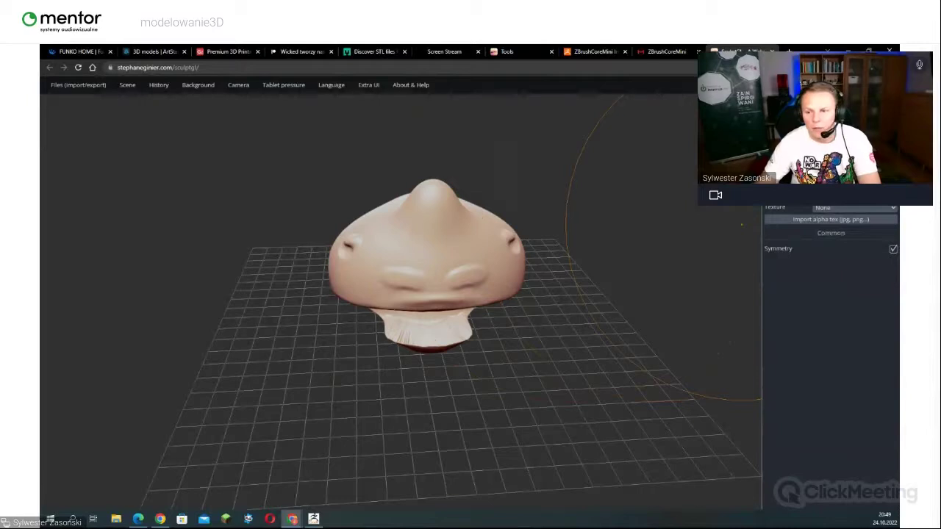
left_click(854, 166)
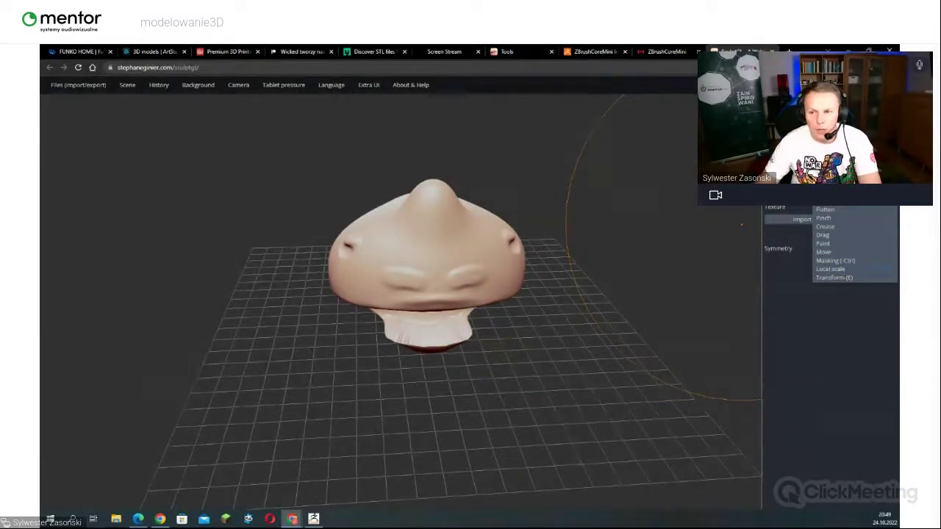
Set the Drag tool's alpha texture to Skin and roughen the face and the area around the ear with it
scroll(830, 309, "up", 2)
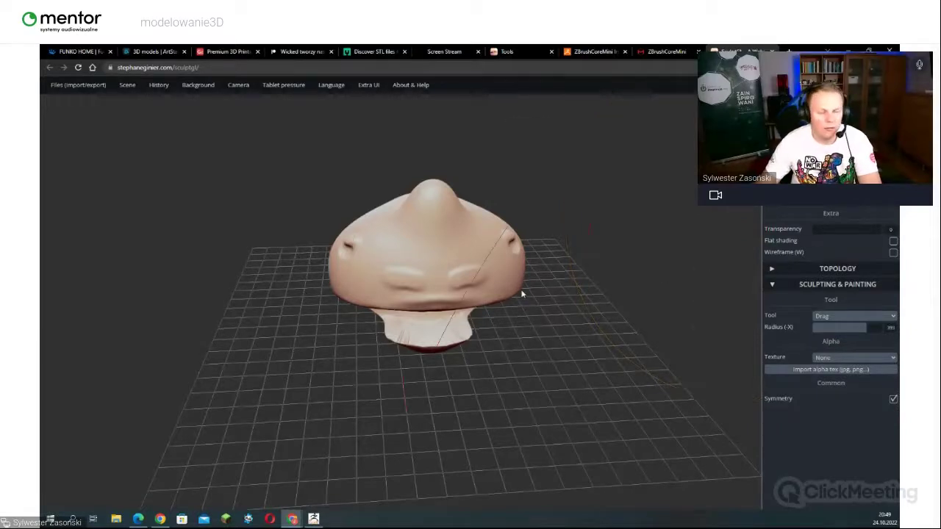
scroll(433, 302, "up", 5)
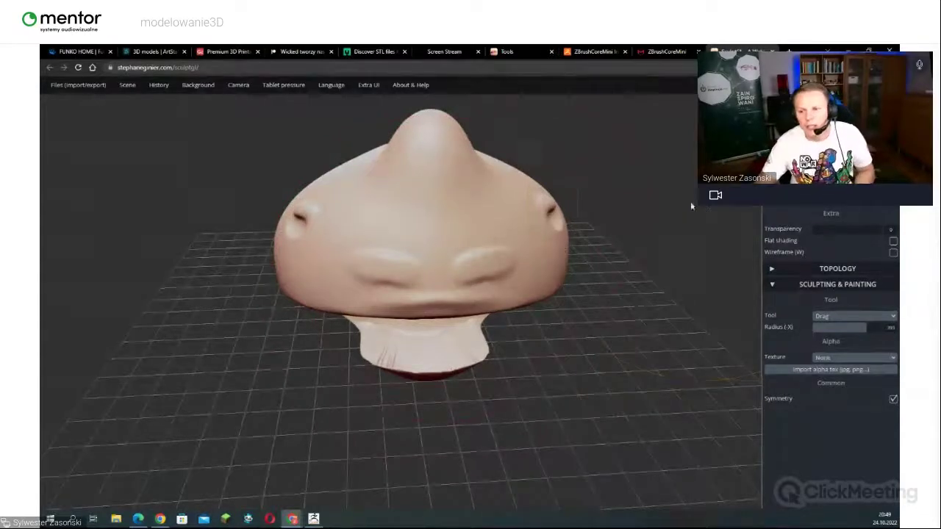
left_click(836, 359)
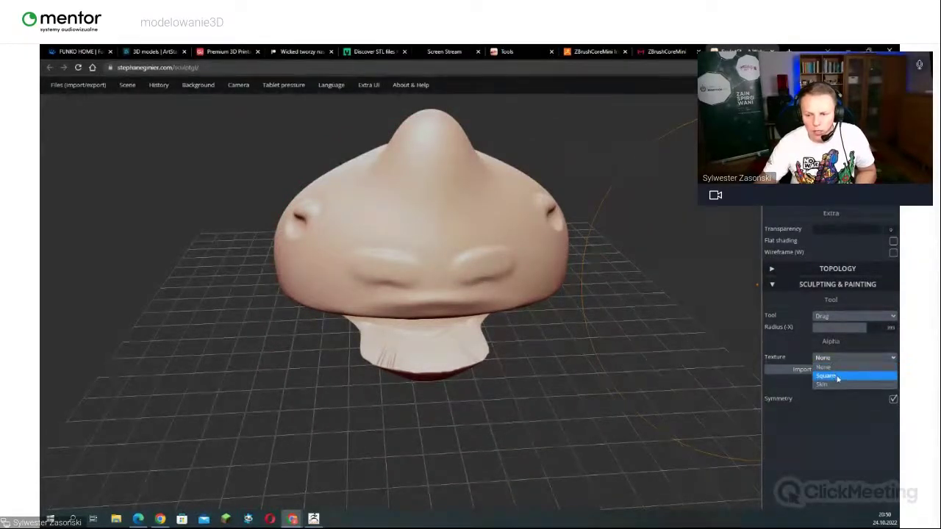
left_click(825, 384)
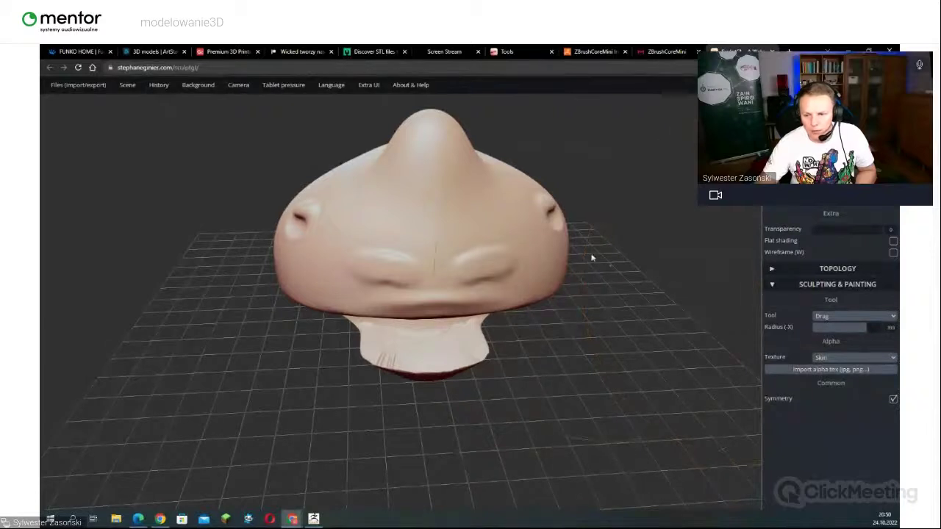
mouse_move(441, 248)
left_mouse_down()
mouse_move(474, 257)
mouse_move(472, 246)
mouse_move(448, 255)
left_mouse_up()
right_click_drag(448, 255, 754, 232)
scroll(515, 261, "up", 3)
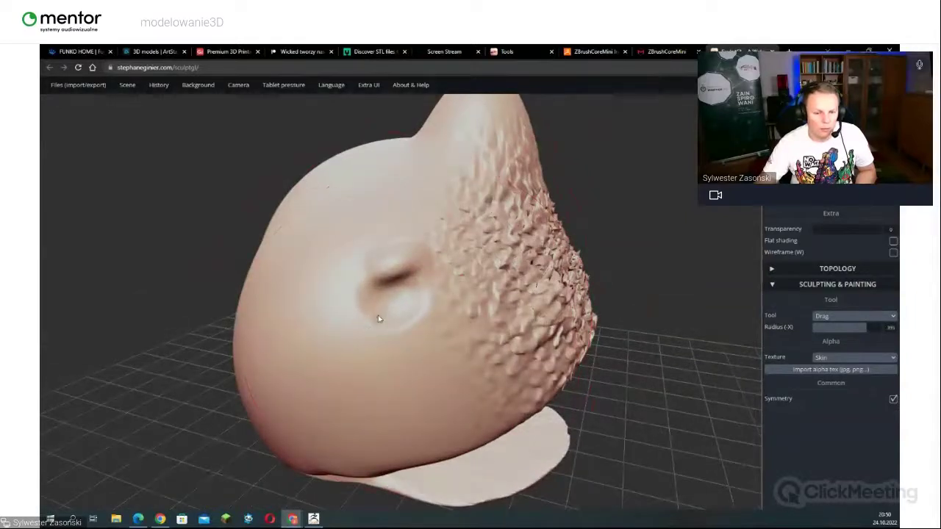
left_click_drag(417, 360, 381, 372)
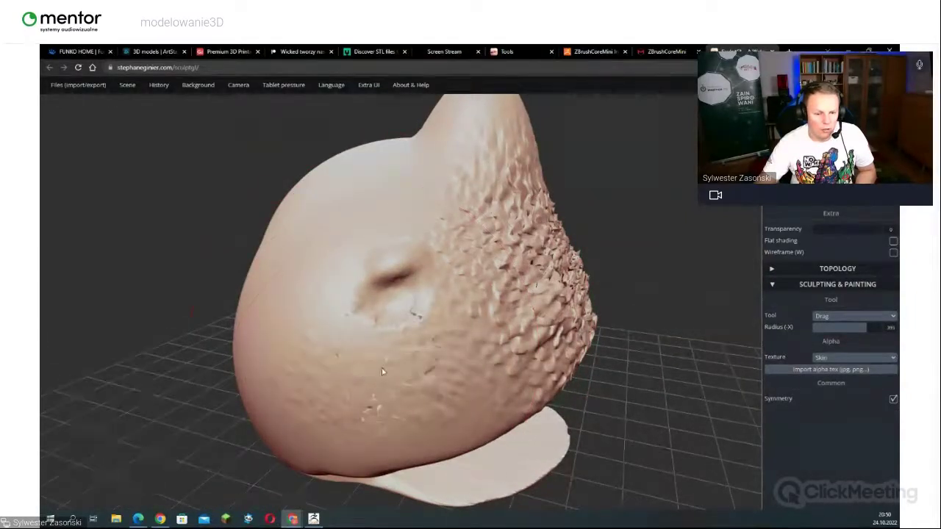
Change the head's material to a greyish-pink one with bluish highlights
mouse_move(381, 371)
right_mouse_down()
mouse_move(536, 368)
mouse_move(418, 364)
mouse_move(618, 339)
mouse_move(589, 314)
mouse_move(343, 315)
right_mouse_up()
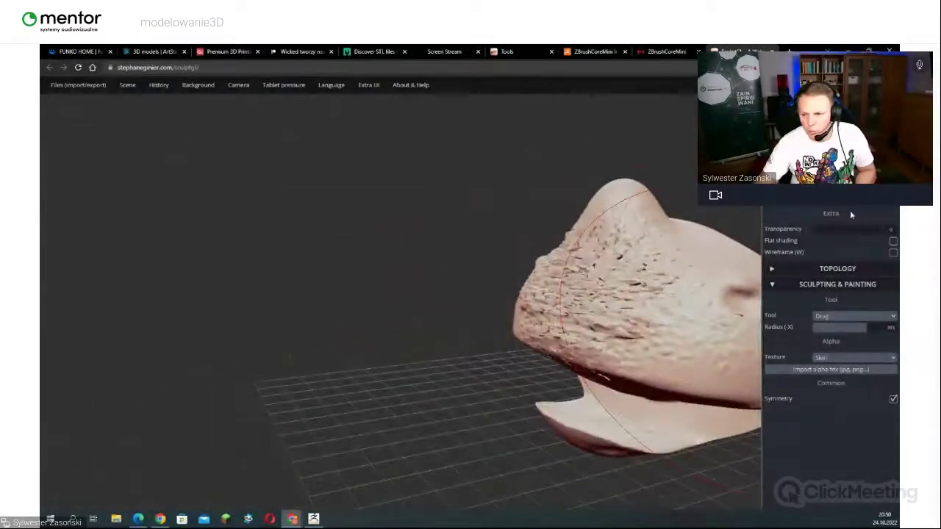
left_click(852, 188)
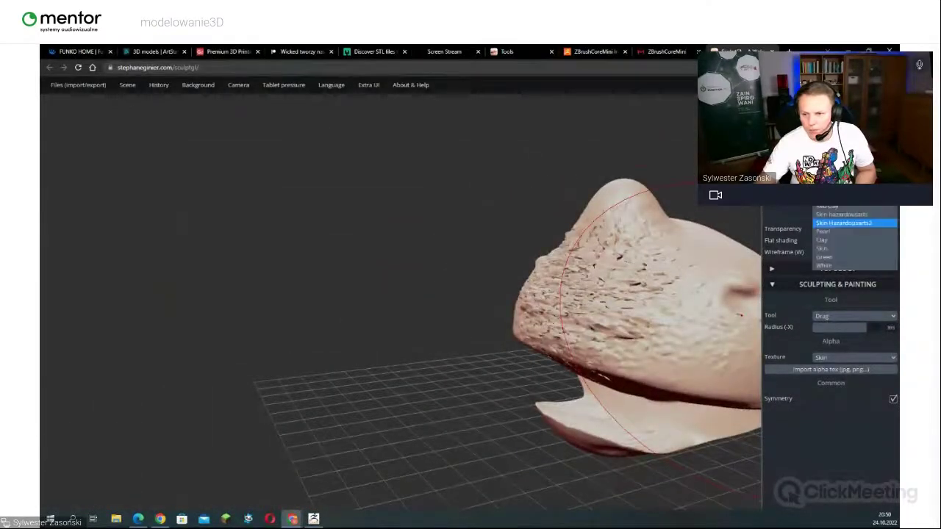
left_click(851, 208)
Imprint the Skin texture on the smooth back of the head with the Drag tool
right_click_drag(700, 261, 577, 264)
scroll(578, 265, "down", 3)
left_click_drag(702, 304, 478, 301)
right_click_drag(477, 301, 458, 343)
scroll(458, 344, "up", 4)
left_click_drag(429, 287, 433, 308)
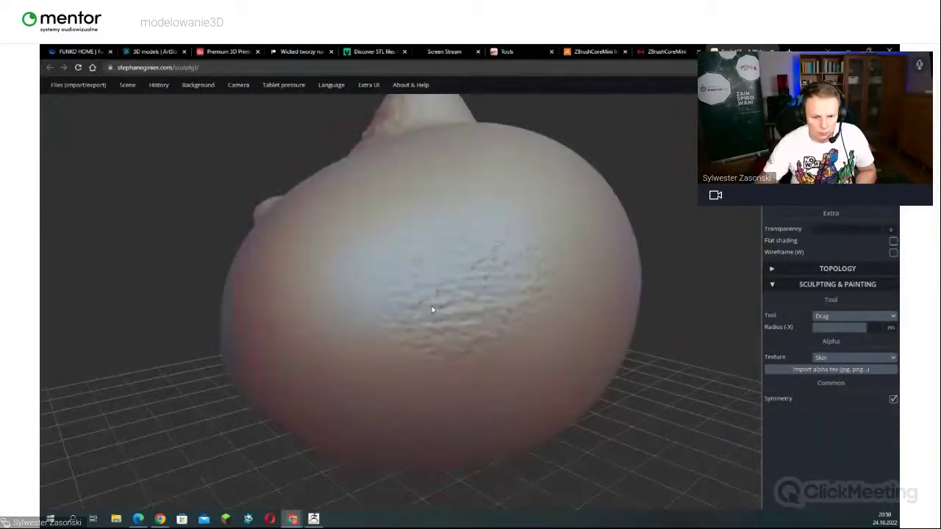
Extend the Skin texture across the rest of the back and the sides of the head up to the ears
left_click_drag(611, 297, 620, 262)
mouse_move(522, 204)
left_mouse_down()
mouse_move(330, 248)
mouse_move(319, 350)
mouse_move(360, 439)
mouse_move(557, 446)
left_mouse_up()
left_click_drag(695, 353, 449, 332)
scroll(538, 299, "down", 4)
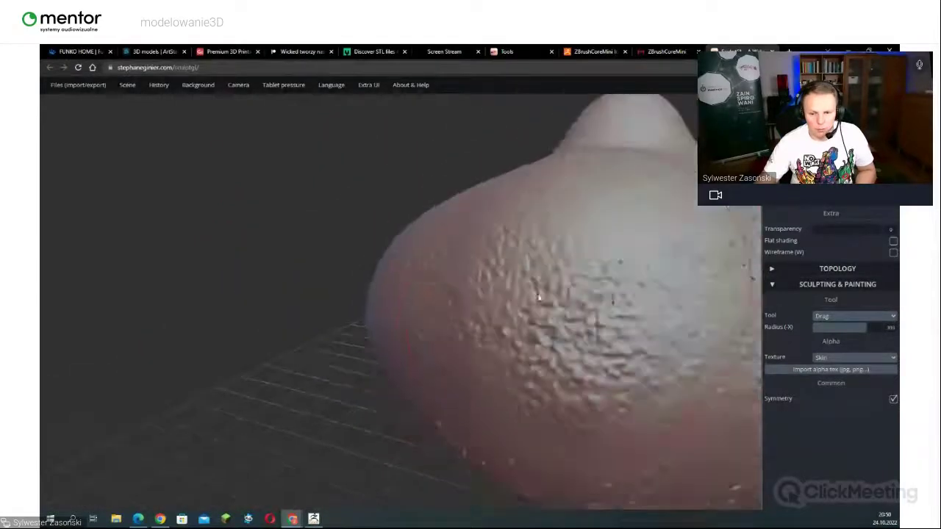
mouse_move(532, 288)
right_mouse_down()
mouse_move(588, 296)
mouse_move(375, 295)
right_mouse_up()
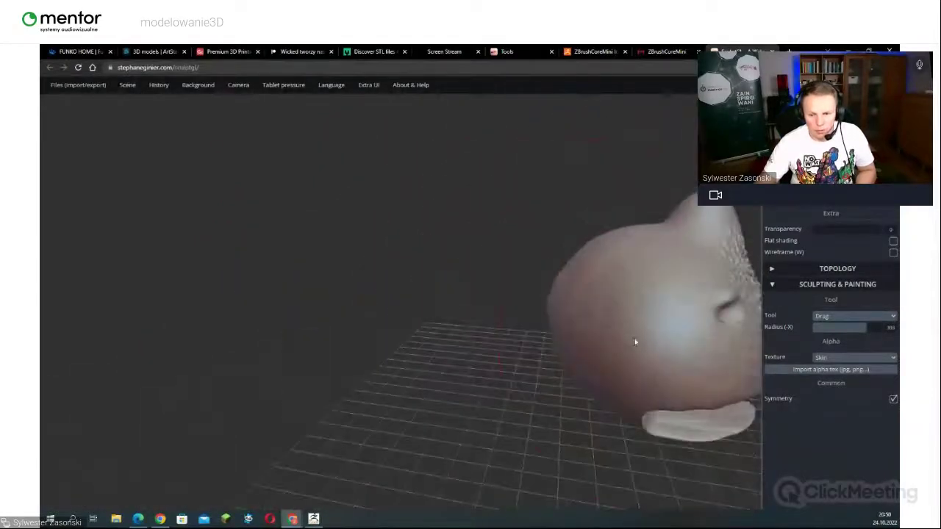
mouse_move(677, 352)
left_mouse_down()
mouse_move(661, 372)
mouse_move(673, 277)
left_mouse_up()
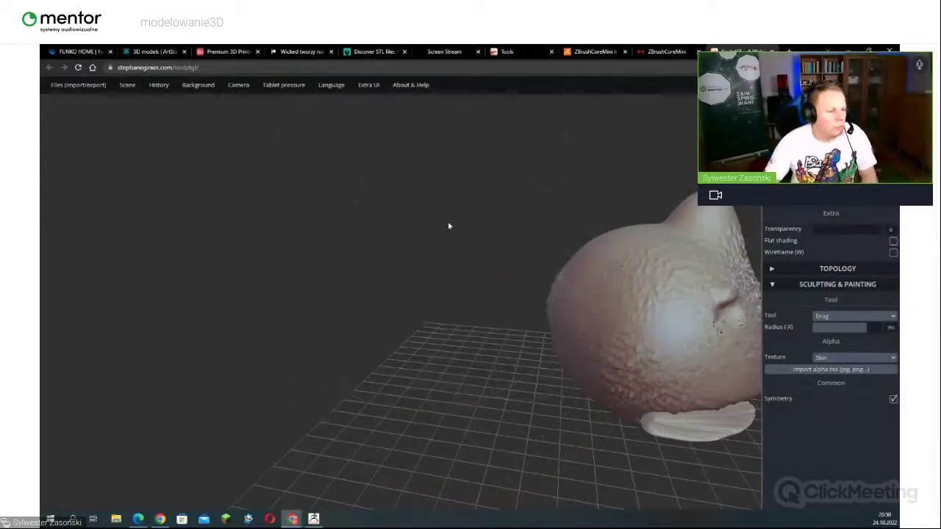
left_click_drag(380, 296, 716, 313)
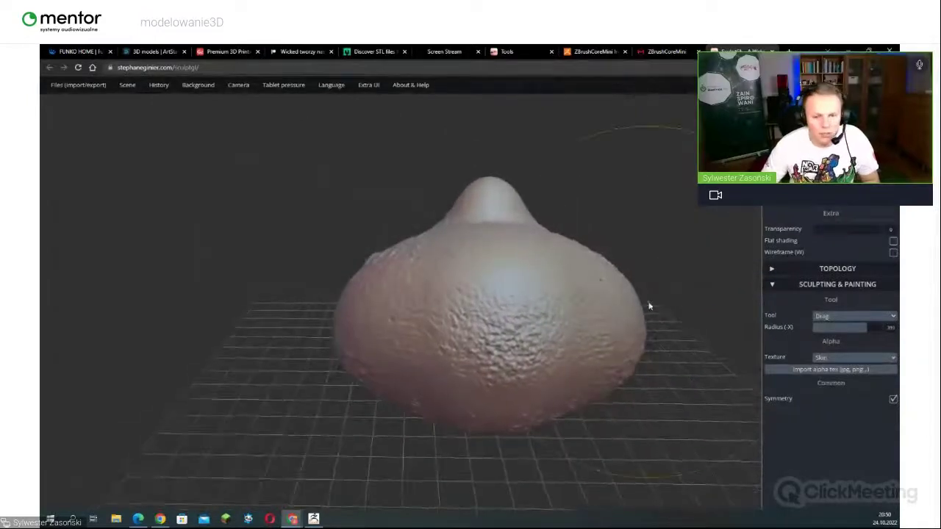
mouse_move(441, 259)
right_mouse_down()
mouse_move(610, 245)
mouse_move(807, 249)
right_mouse_up()
mouse_move(445, 278)
right_mouse_down()
mouse_move(600, 290)
mouse_move(391, 299)
mouse_move(373, 350)
mouse_move(325, 370)
right_mouse_up()
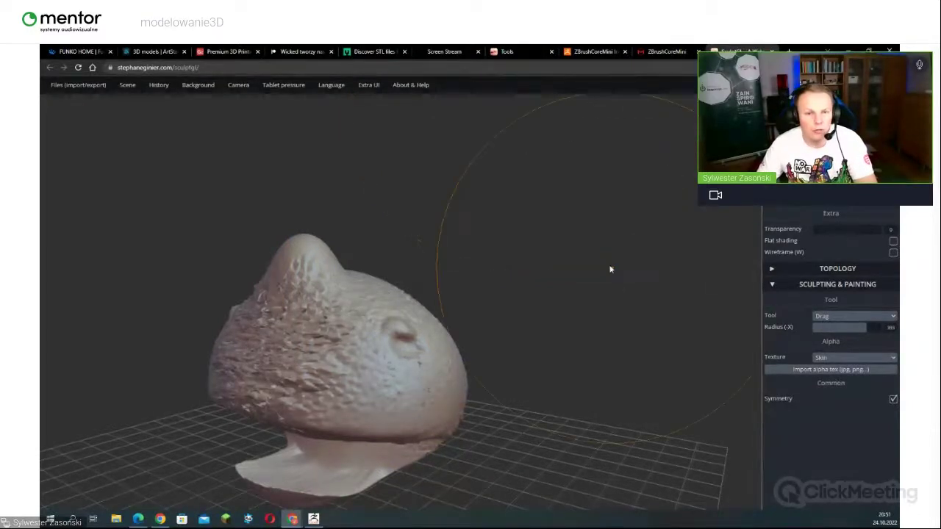
left_click(371, 51)
left_click(444, 52)
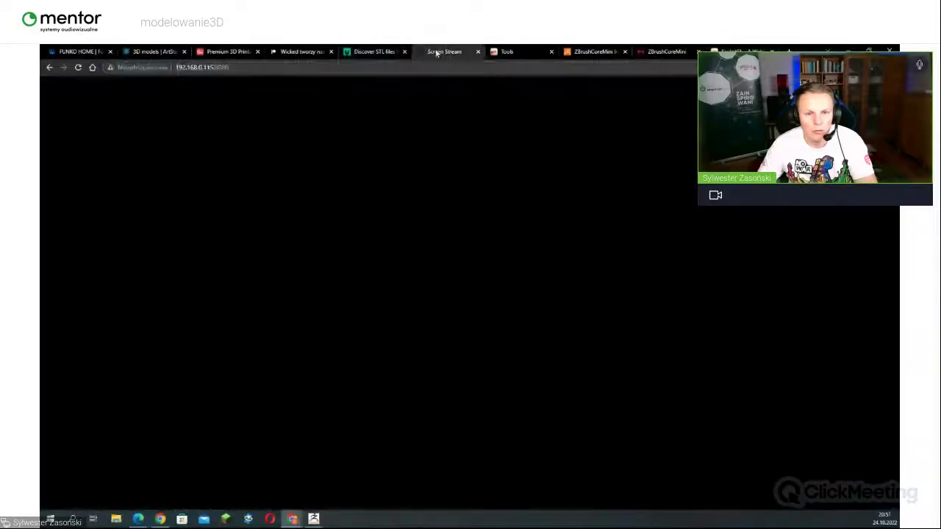
left_click(507, 51)
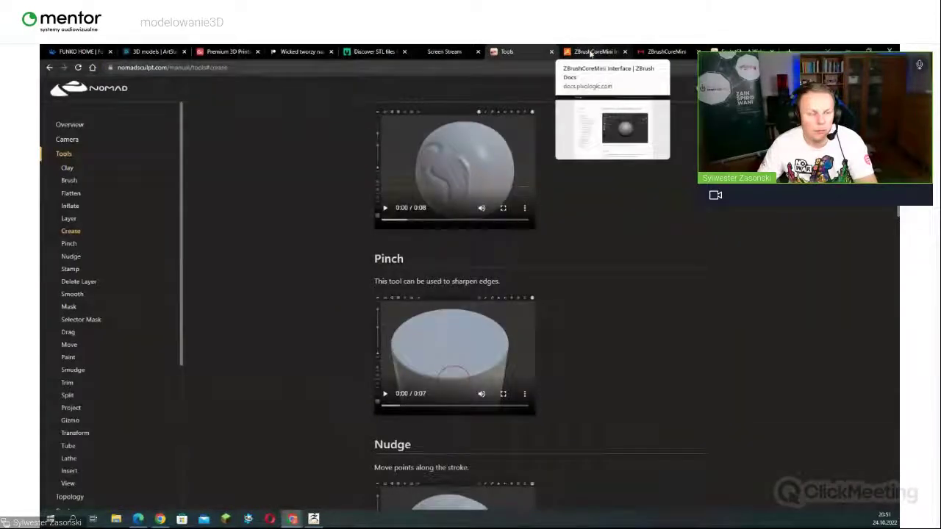
left_click(588, 52)
left_click(654, 52)
left_click(735, 52)
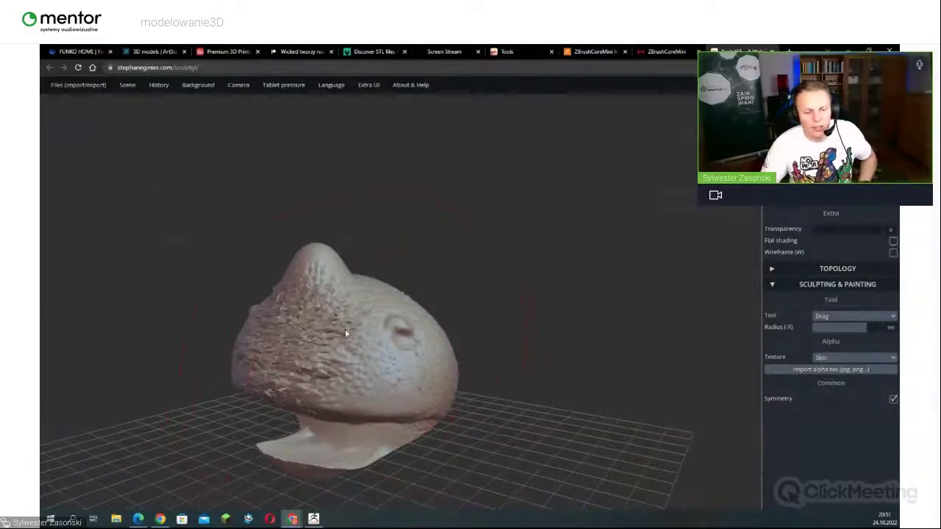
Widen the whole head sideways by scaling it with the Transform tool's gizmo
mouse_move(321, 349)
right_mouse_down()
mouse_move(362, 332)
mouse_move(309, 343)
mouse_move(504, 317)
mouse_move(228, 355)
mouse_move(252, 378)
mouse_move(364, 373)
mouse_move(393, 286)
mouse_move(435, 291)
mouse_move(484, 243)
mouse_move(466, 221)
mouse_move(153, 202)
mouse_move(569, 224)
right_mouse_up()
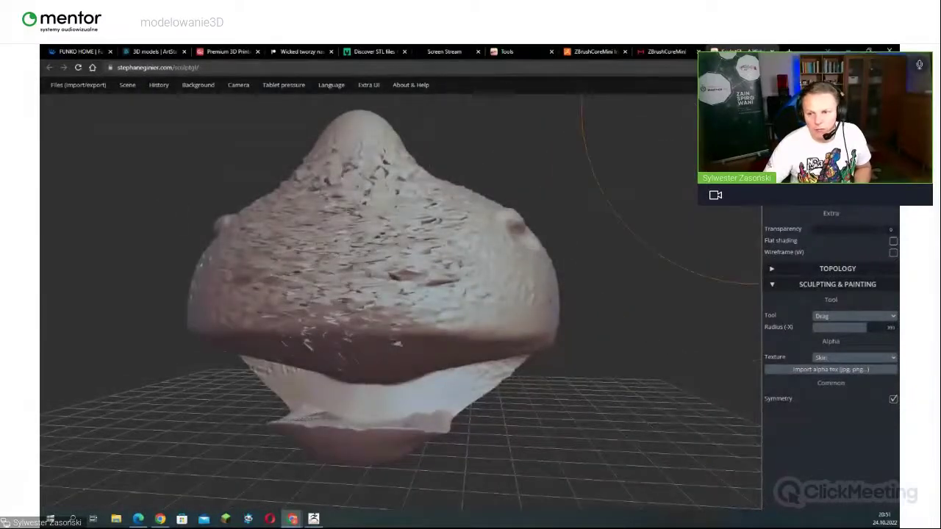
scroll(831, 309, "down", 2)
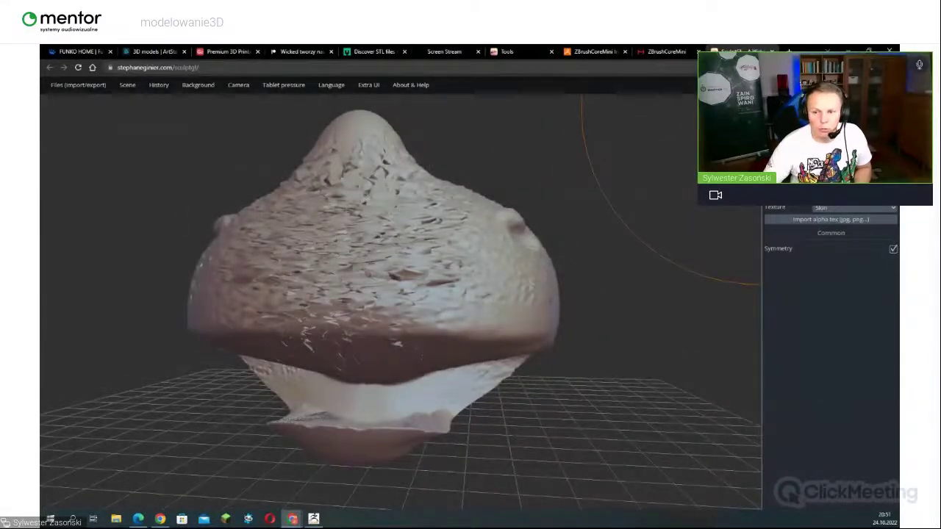
left_click(853, 166)
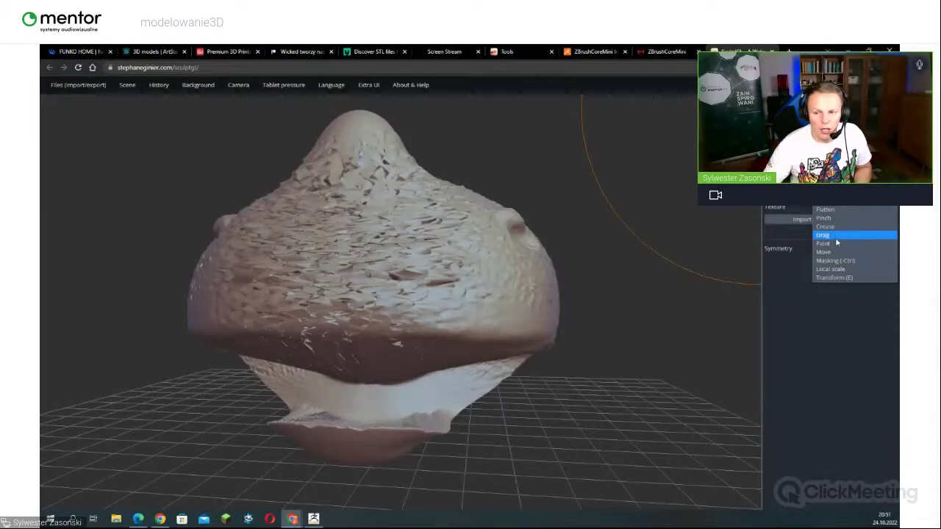
left_click(840, 277)
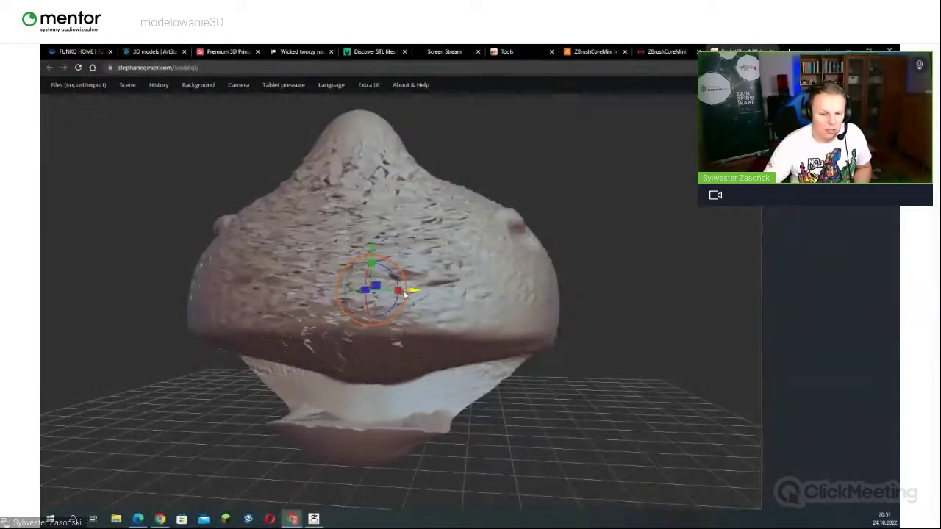
left_click_drag(398, 292, 441, 283)
left_click_drag(605, 253, 623, 274)
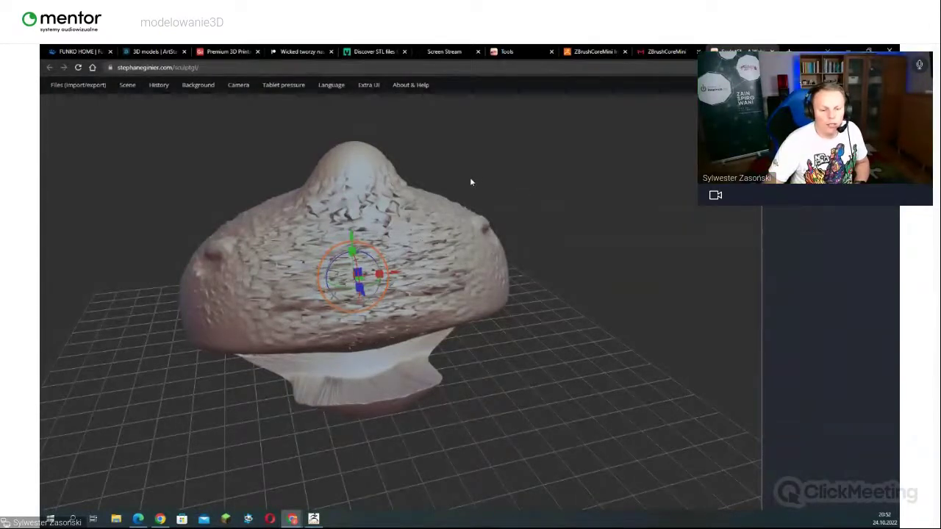
Switch to ZBrushCoreMini, examine the sculpted stone block from several sides, and return to SculptGL
left_click(313, 518)
left_click_drag(311, 178, 149, 179)
left_click_drag(257, 213, 449, 228)
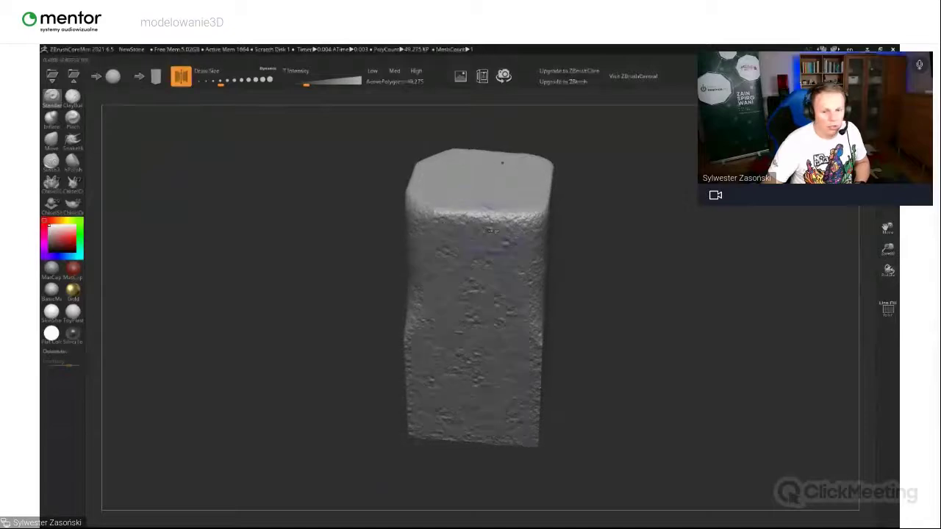
left_click_drag(681, 206, 794, 165)
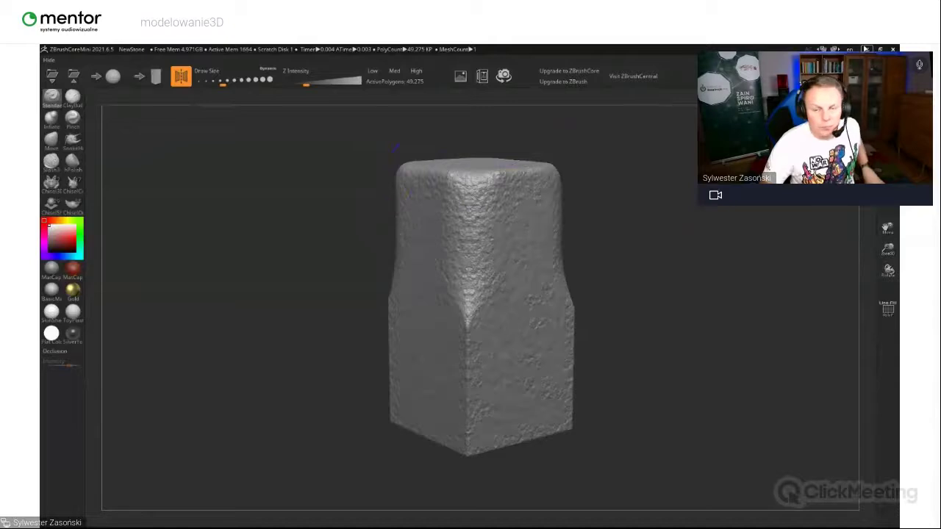
left_click(867, 49)
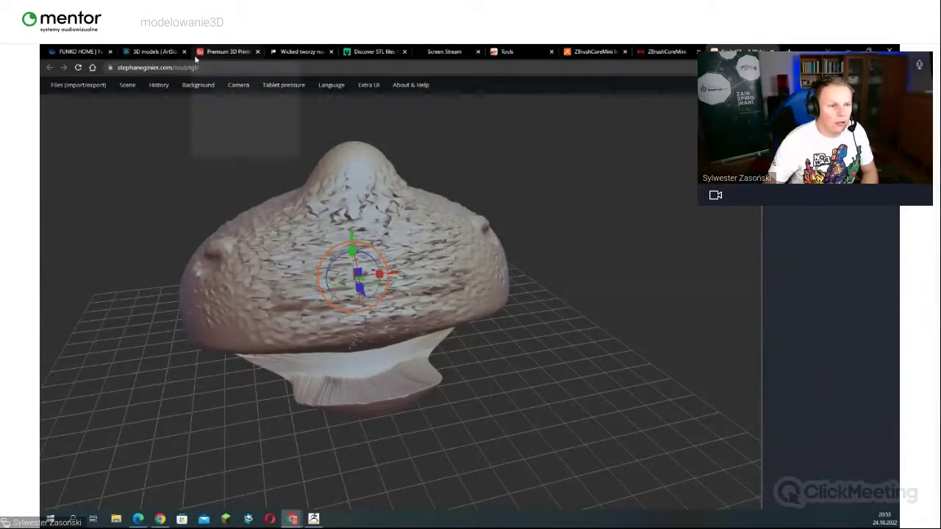
Switch to the Screen Stream page and reload it to display the tablet's sculpting scene with the sphere-based head
left_click(441, 52)
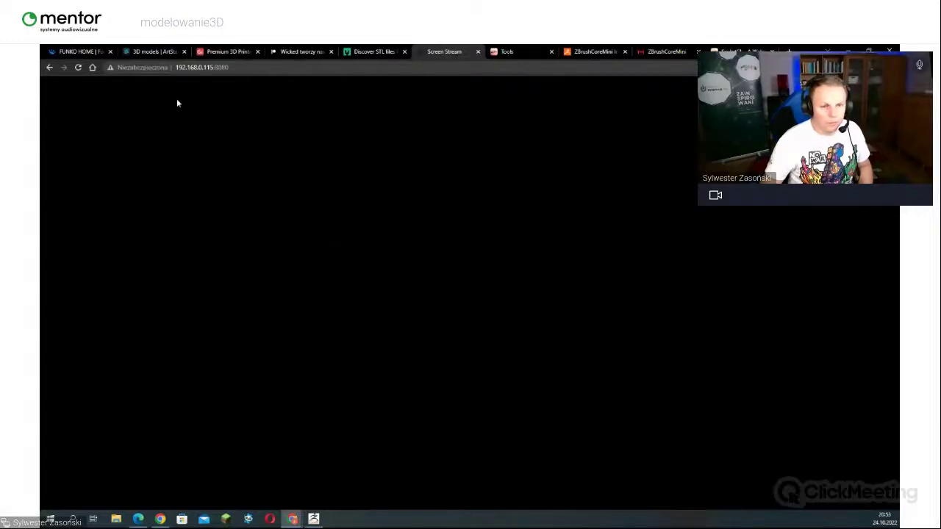
left_click(78, 68)
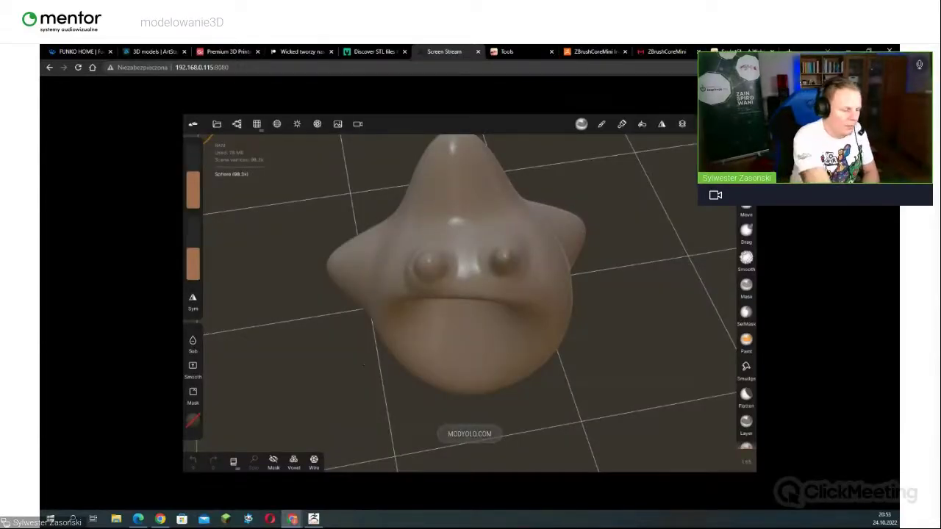
right_click(469, 329)
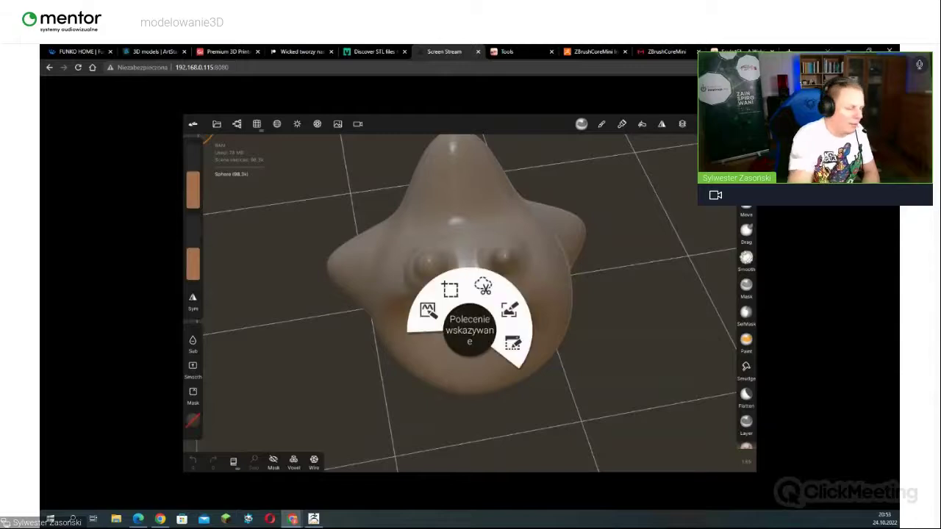